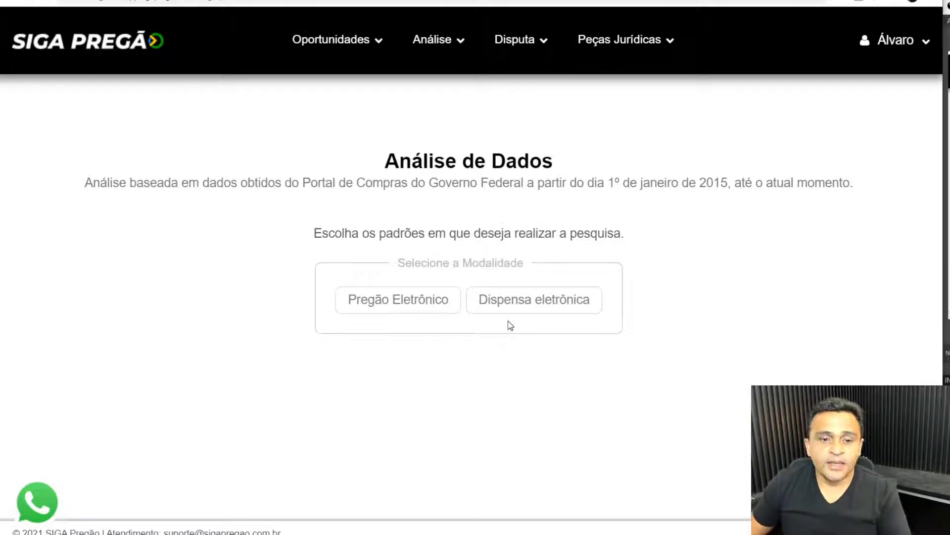
- Open the general analysis (Análise Geral) for the Pregão Eletrônico modality and view its homologated totals
{"action": "left_click", "coordinate": [377, 308]}
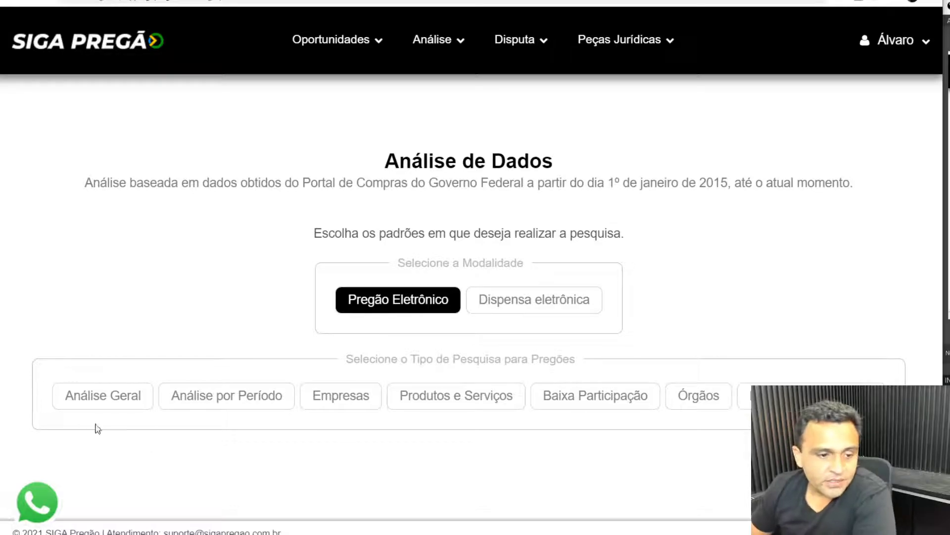
{"action": "left_click", "coordinate": [87, 397]}
{"action": "scroll", "coordinate": [390, 351], "scroll_direction": "down", "scroll_amount": 5}
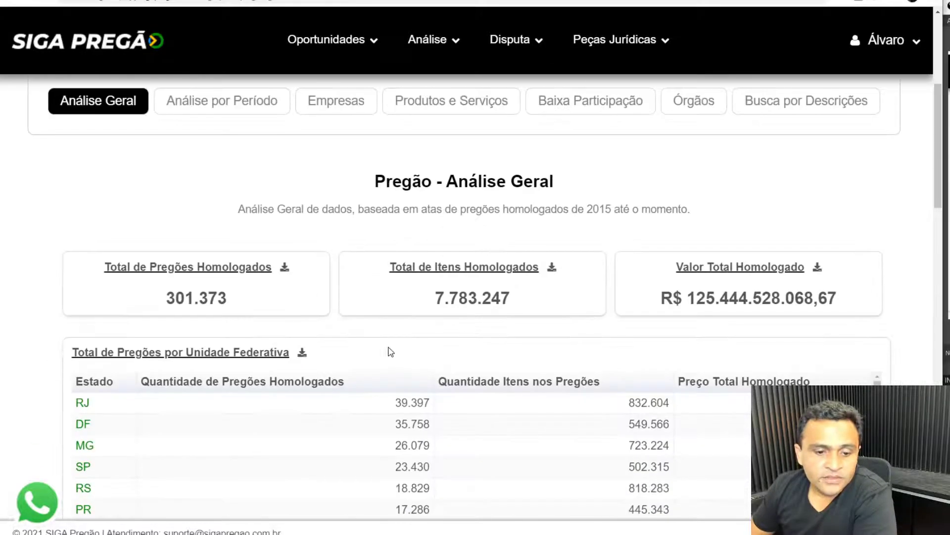
{"action": "scroll", "coordinate": [484, 344], "scroll_direction": "down", "scroll_amount": 3}
{"action": "scroll", "coordinate": [672, 350], "scroll_direction": "up", "scroll_amount": 4}
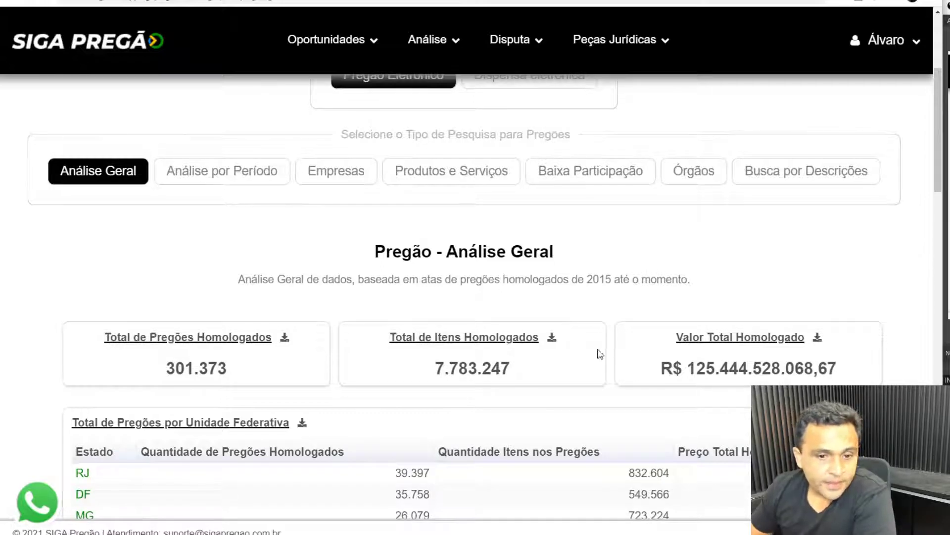
{"action": "scroll", "coordinate": [577, 354], "scroll_direction": "down", "scroll_amount": 4}
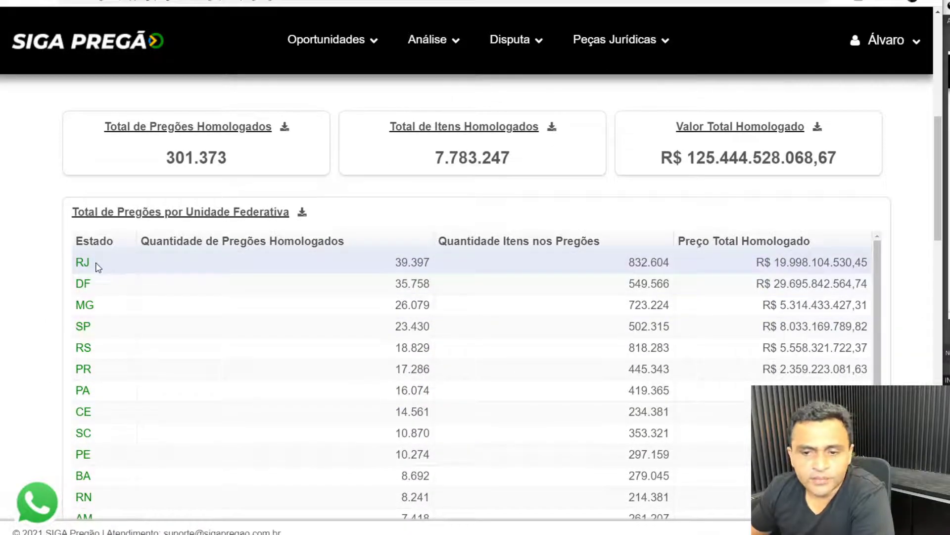
- Sort the auctions-by-state table by total homologated price in descending order, followed by number of homologated auctions in descending order
{"action": "left_click", "coordinate": [753, 243]}
{"action": "left_click", "coordinate": [754, 243]}
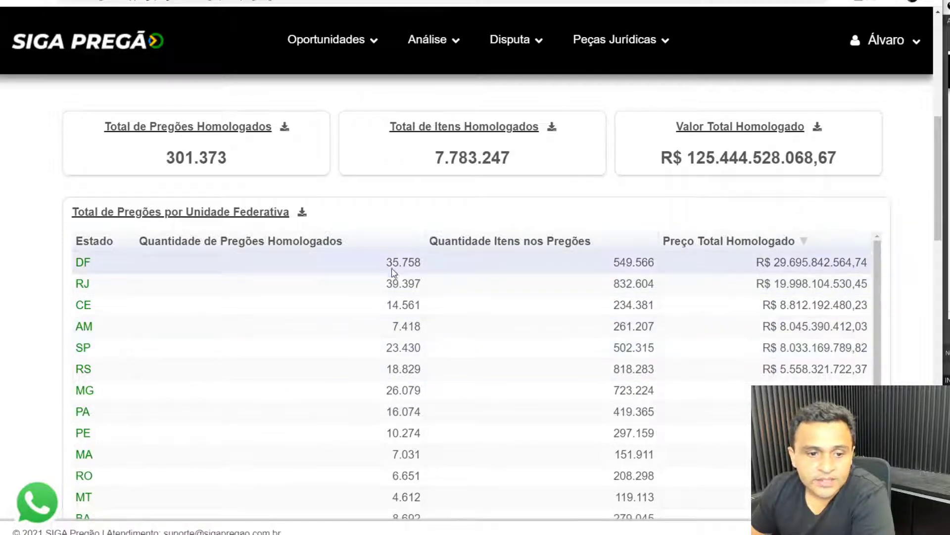
{"action": "left_click", "coordinate": [348, 241]}
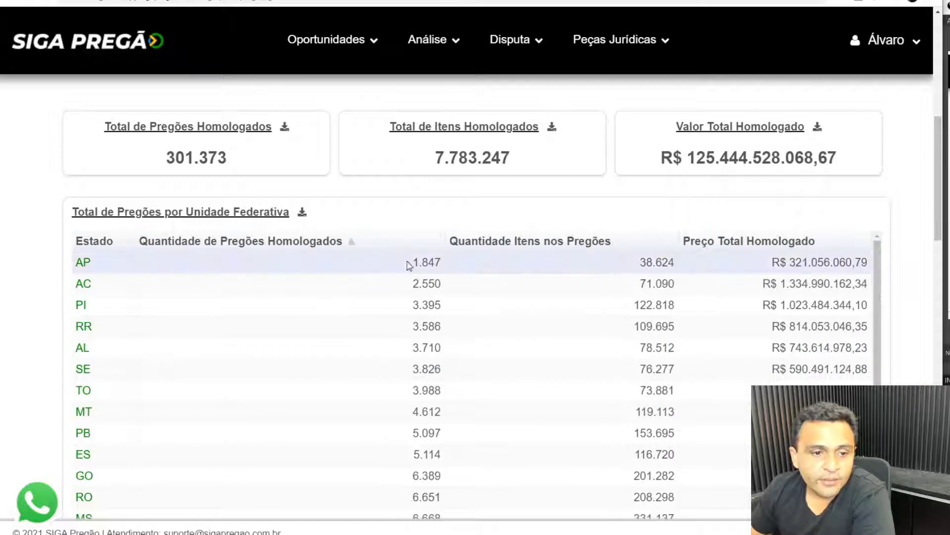
{"action": "left_click", "coordinate": [349, 243]}
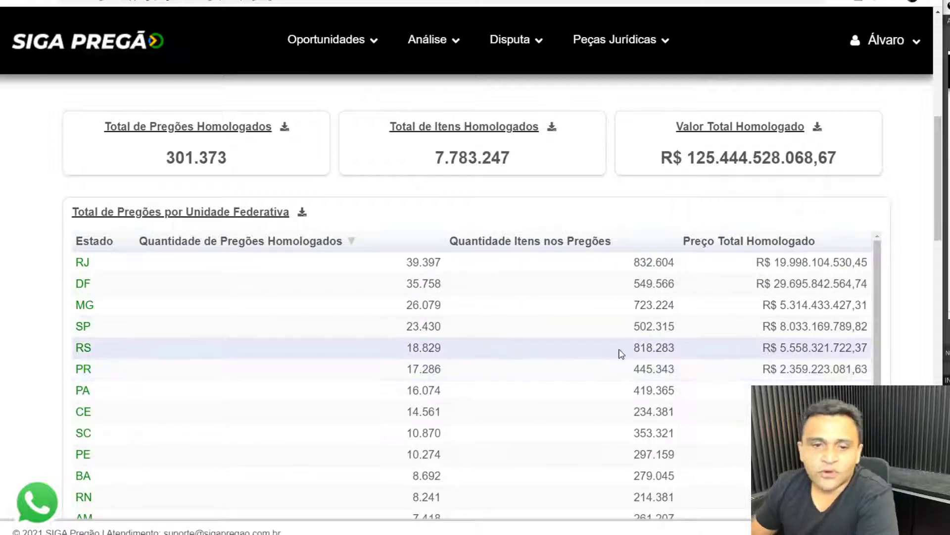
- Sort the table of homologated auctions by agency (Órgão) by total homologated price in descending order
{"action": "scroll", "coordinate": [639, 367], "scroll_direction": "down", "scroll_amount": 3}
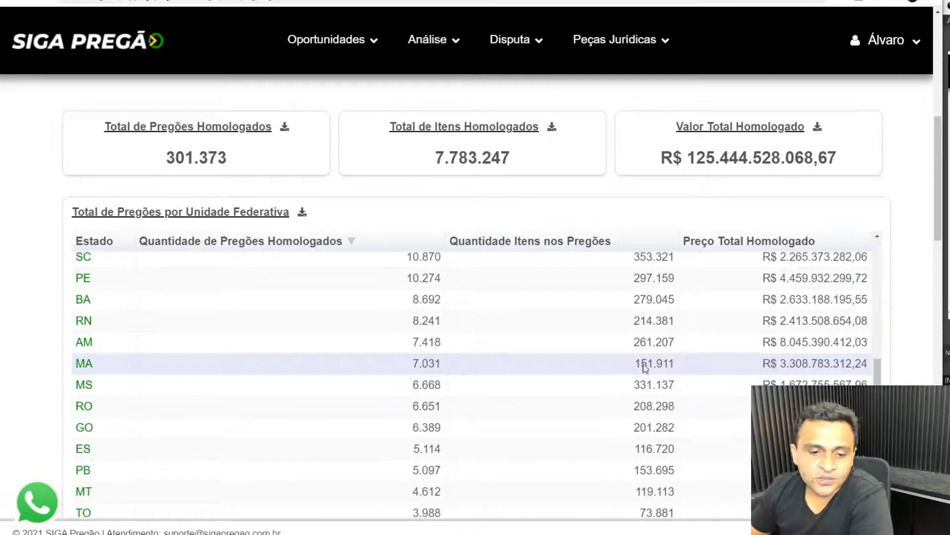
{"action": "scroll", "coordinate": [902, 266], "scroll_direction": "down", "scroll_amount": 4}
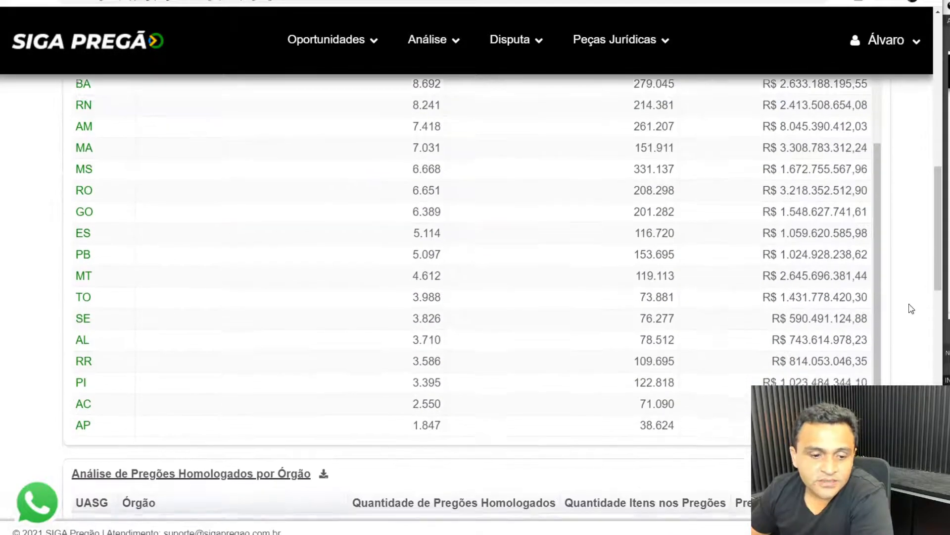
{"action": "scroll", "coordinate": [912, 309], "scroll_direction": "down", "scroll_amount": 4}
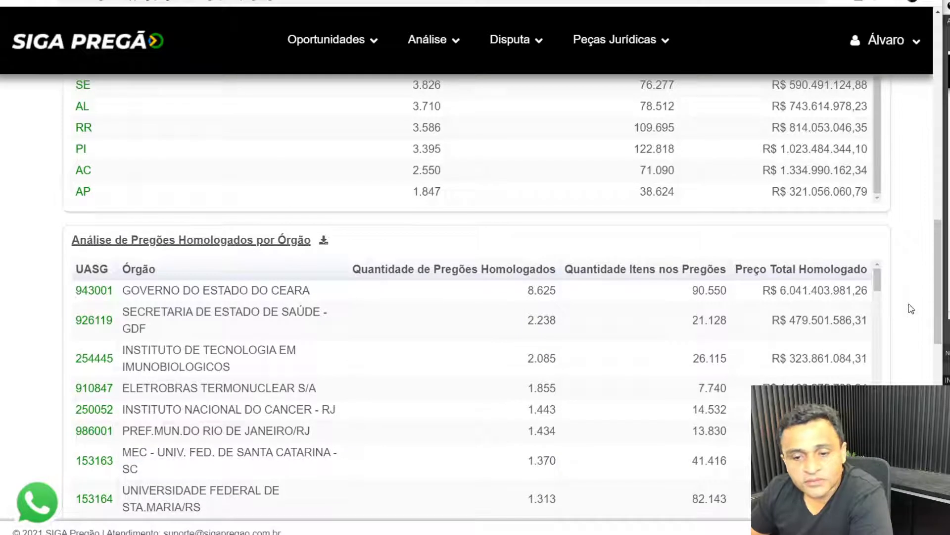
{"action": "scroll", "coordinate": [911, 309], "scroll_direction": "down", "scroll_amount": 2}
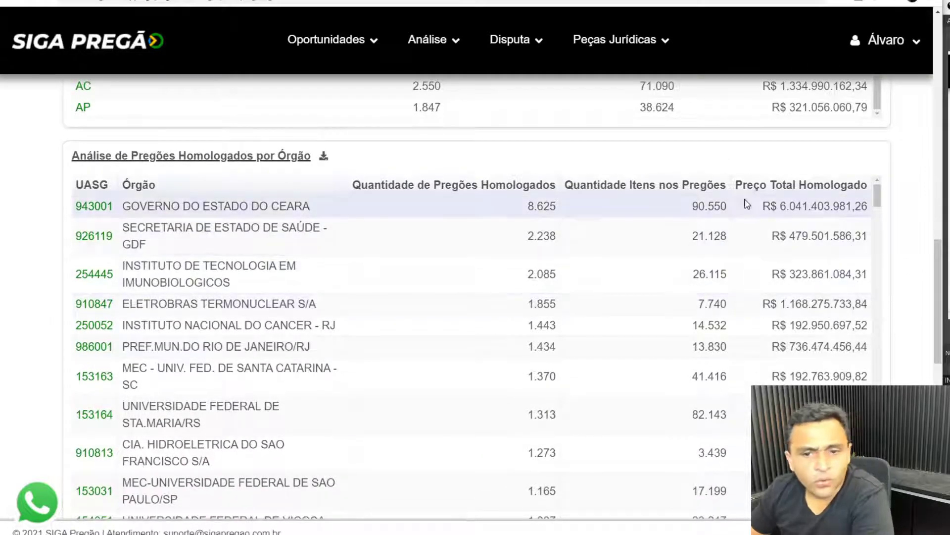
{"action": "left_click", "coordinate": [765, 186]}
{"action": "left_click", "coordinate": [766, 185]}
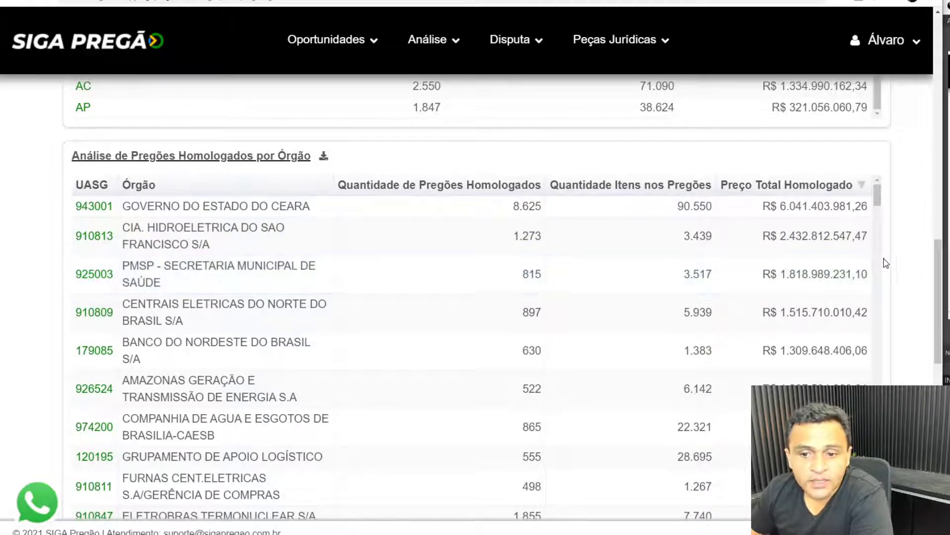
- Examine the Brazil map of homologated auctions by state, checking the figure for Rio de Janeiro
{"action": "scroll", "coordinate": [895, 259], "scroll_direction": "down", "scroll_amount": 1}
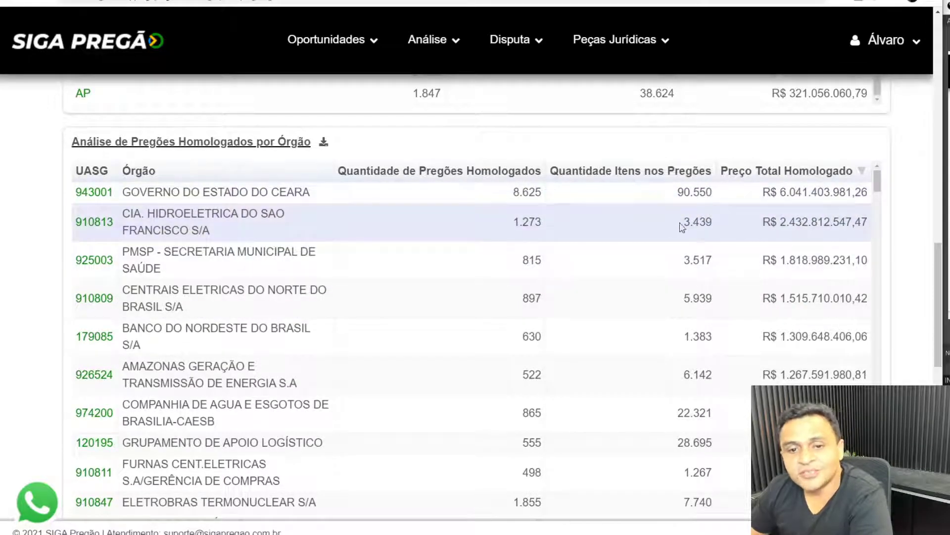
{"action": "scroll", "coordinate": [916, 241], "scroll_direction": "down", "scroll_amount": 1}
{"action": "scroll", "coordinate": [916, 242], "scroll_direction": "down", "scroll_amount": 12}
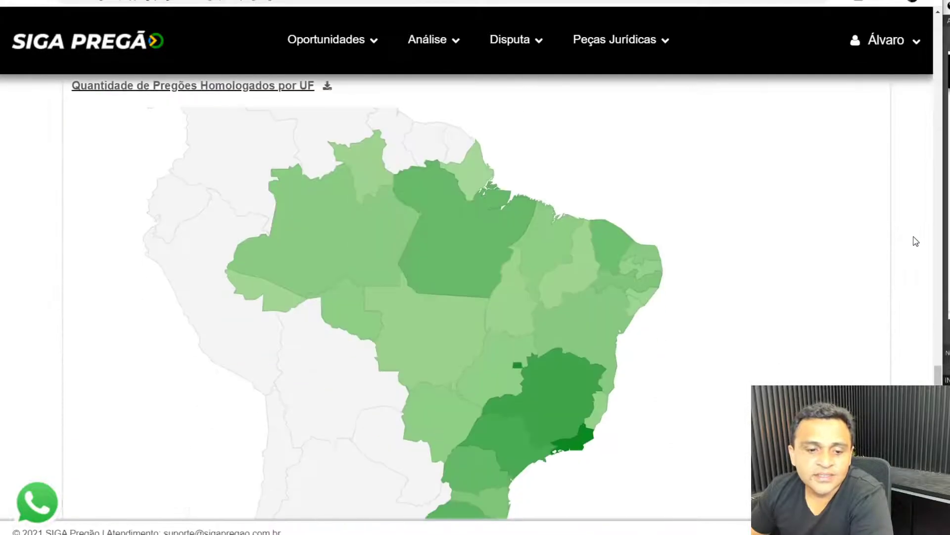
{"action": "scroll", "coordinate": [913, 250], "scroll_direction": "up", "scroll_amount": 3}
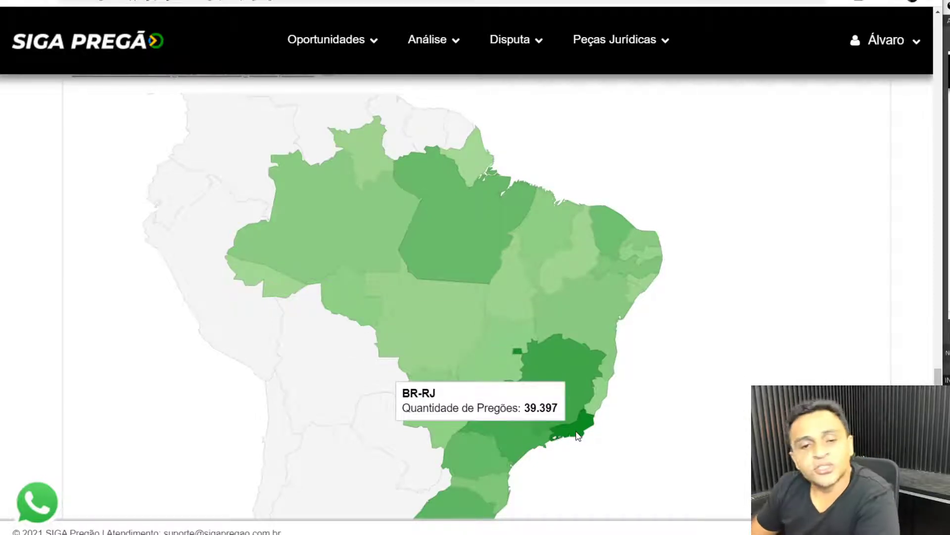
- Switch the auction research to Análise por Período and choose Distrito Federal as the state
{"action": "scroll", "coordinate": [623, 197], "scroll_direction": "up", "scroll_amount": 20}
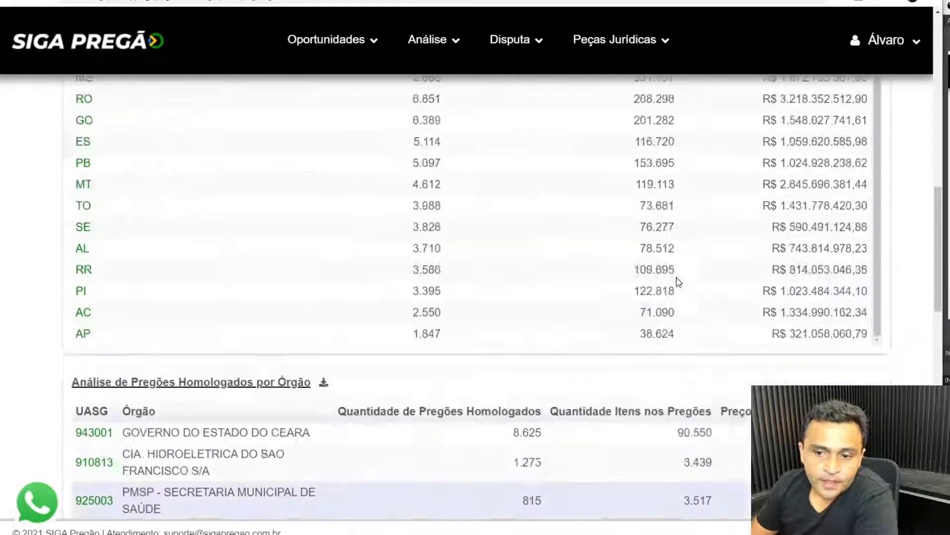
{"action": "left_click", "coordinate": [260, 344]}
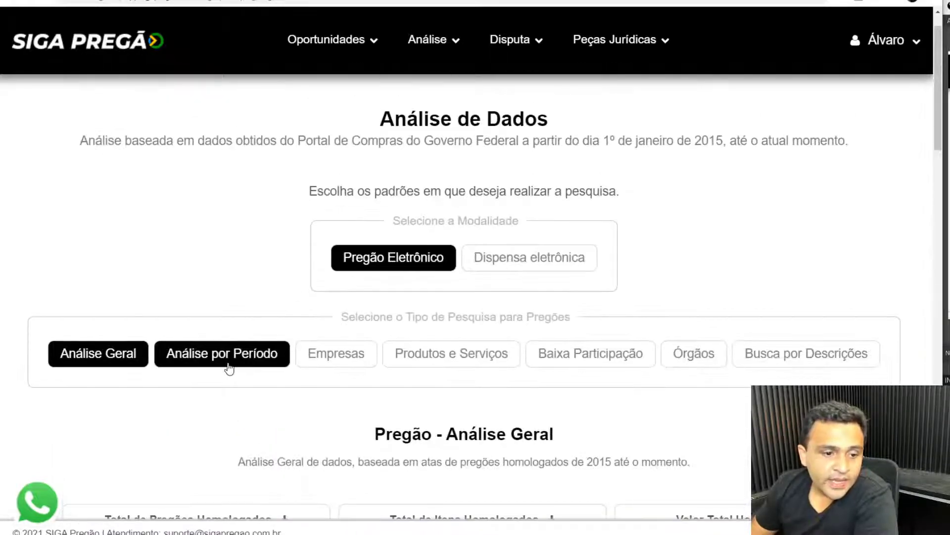
{"action": "scroll", "coordinate": [299, 401], "scroll_direction": "down", "scroll_amount": 5}
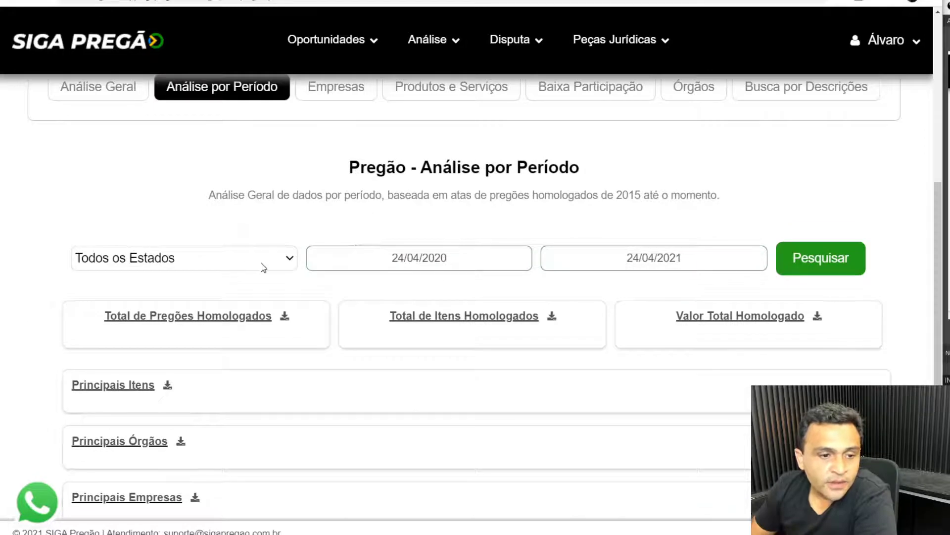
{"action": "left_click", "coordinate": [295, 261]}
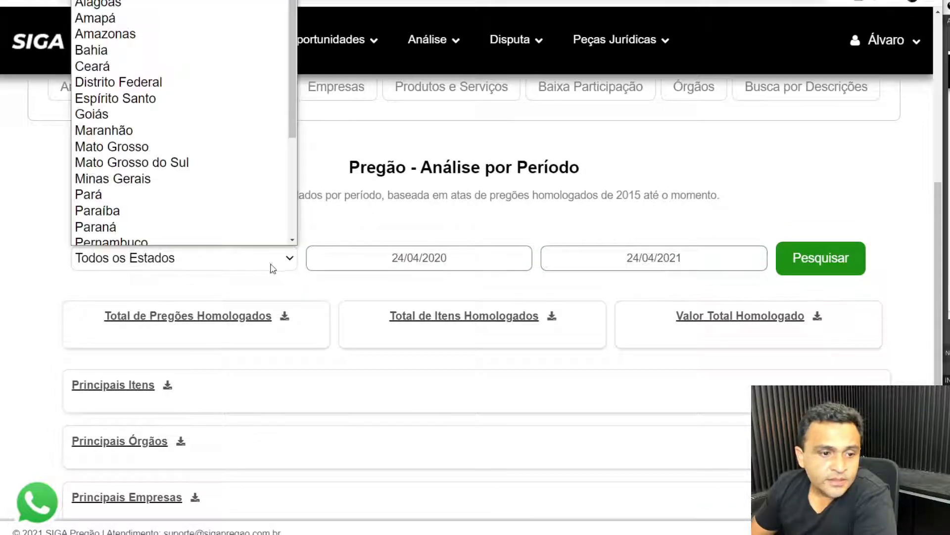
{"action": "left_click", "coordinate": [196, 75]}
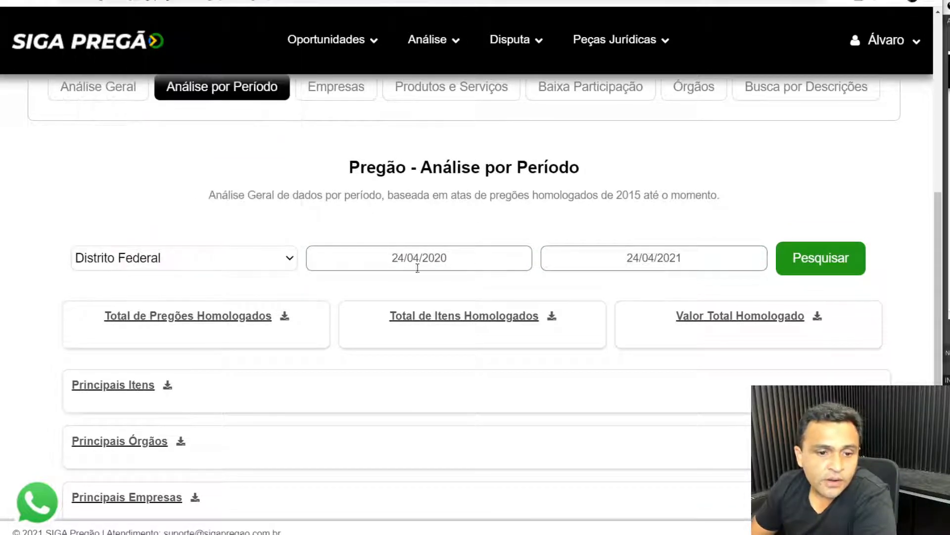
- Set the period's start date to 01/01/2020 and run the search
{"action": "left_click", "coordinate": [466, 260]}
{"action": "left_click", "coordinate": [320, 296]}
{"action": "left_click", "coordinate": [321, 296]}
{"action": "left_click", "coordinate": [321, 296]}
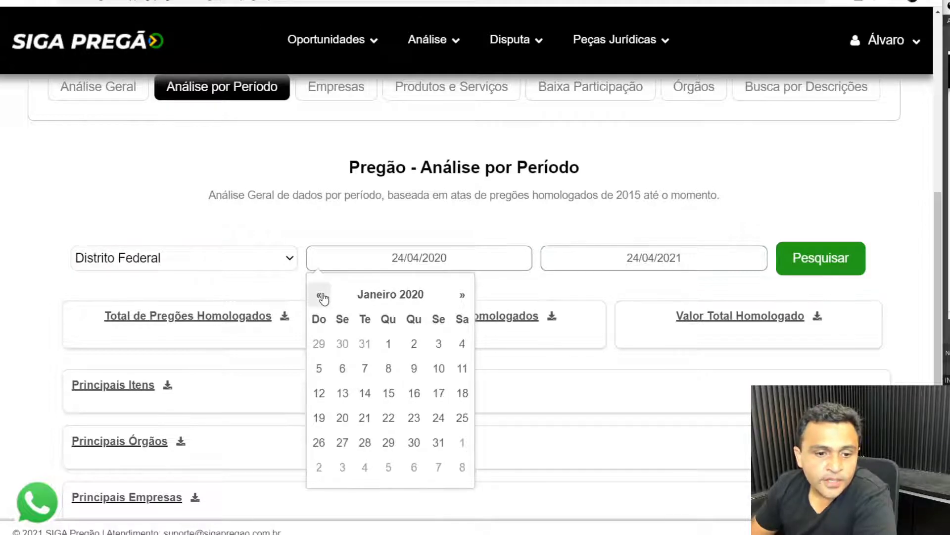
{"action": "left_click", "coordinate": [389, 344]}
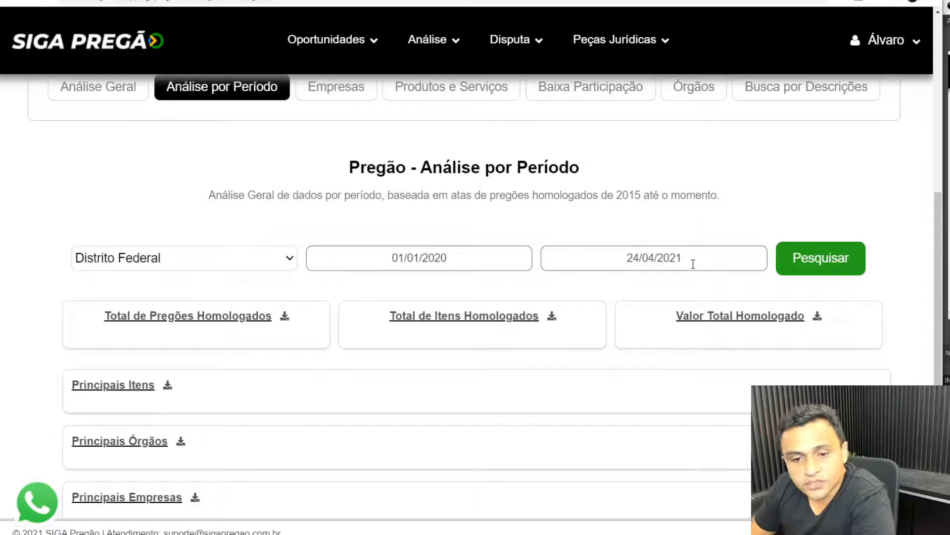
{"action": "left_click", "coordinate": [803, 263]}
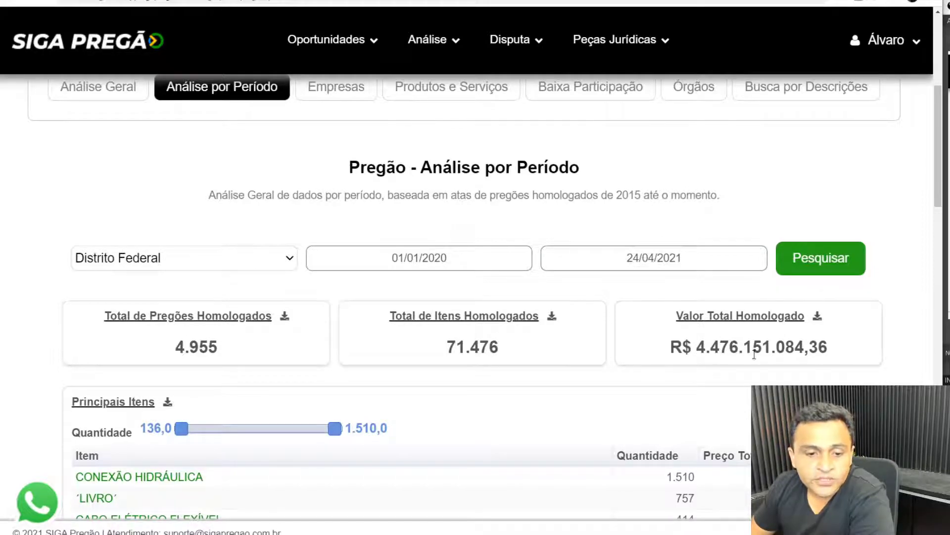
- Review the total homologated items and total homologated auctions for Distrito Federal in the chosen period
{"action": "left_click_drag", "start_coordinate": [449, 345], "coordinate": [506, 348]}
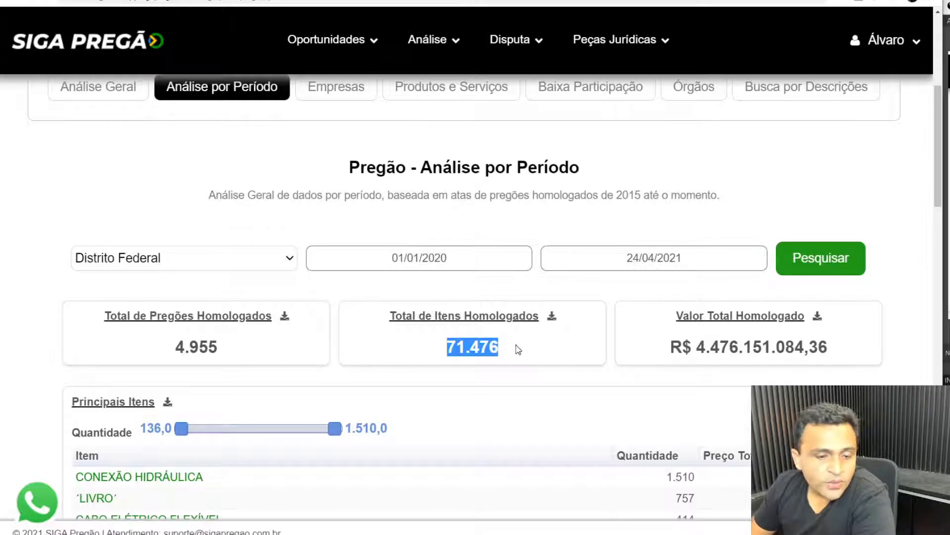
{"action": "left_click", "coordinate": [519, 349]}
{"action": "left_click_drag", "start_coordinate": [221, 355], "coordinate": [173, 349]}
{"action": "left_click", "coordinate": [275, 342]}
{"action": "scroll", "coordinate": [46, 385], "scroll_direction": "down", "scroll_amount": 1}
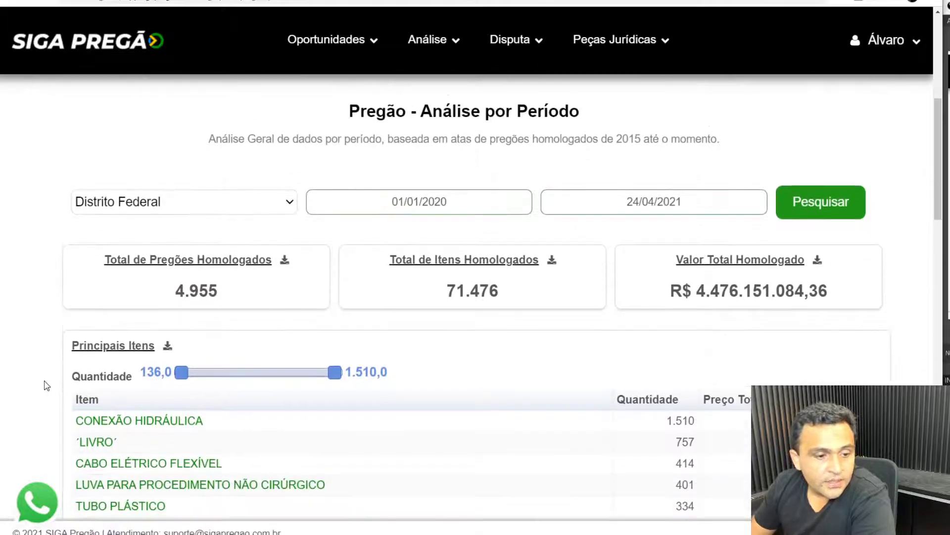
- Sort the Principais Itens table by total homologated price descending, followed by quantity descending
{"action": "scroll", "coordinate": [46, 385], "scroll_direction": "down", "scroll_amount": 3}
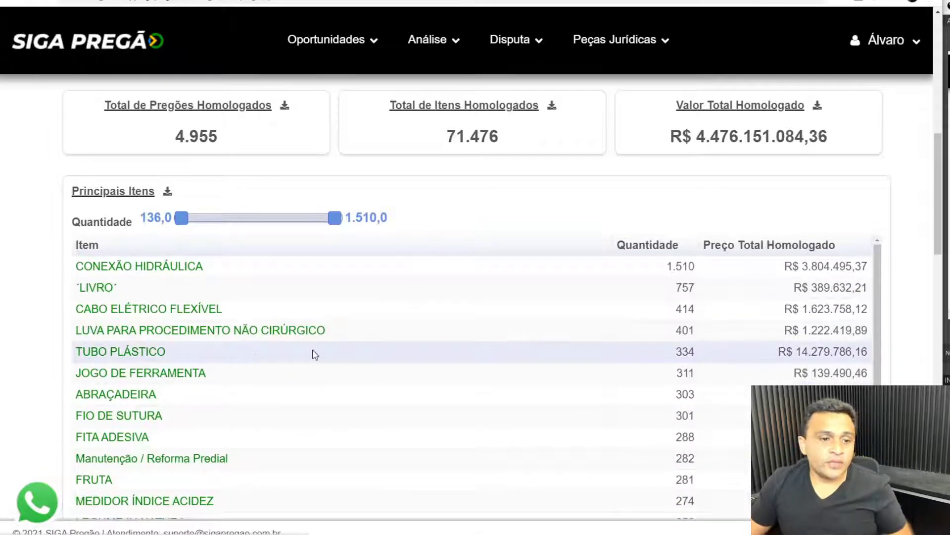
{"action": "left_click", "coordinate": [747, 248]}
{"action": "left_click", "coordinate": [747, 248]}
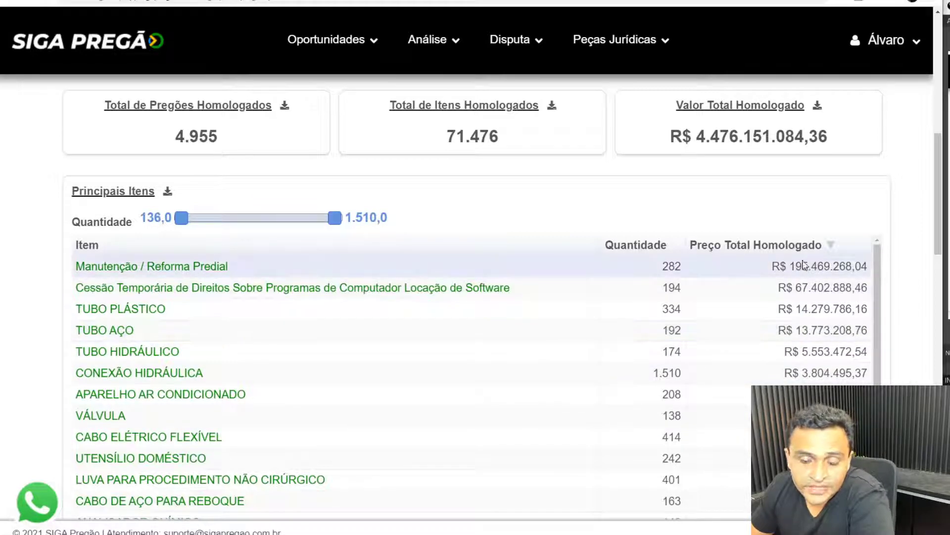
{"action": "left_click", "coordinate": [662, 246]}
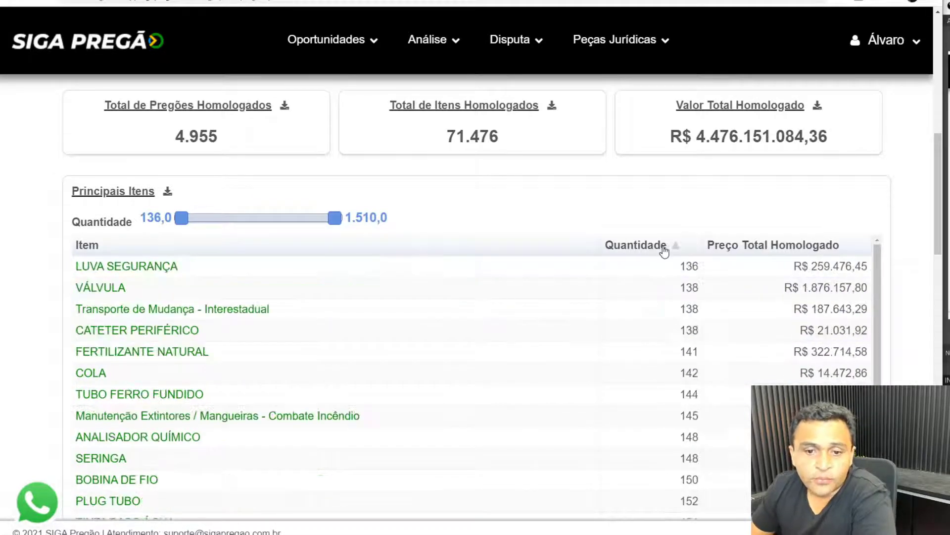
{"action": "left_click", "coordinate": [663, 248]}
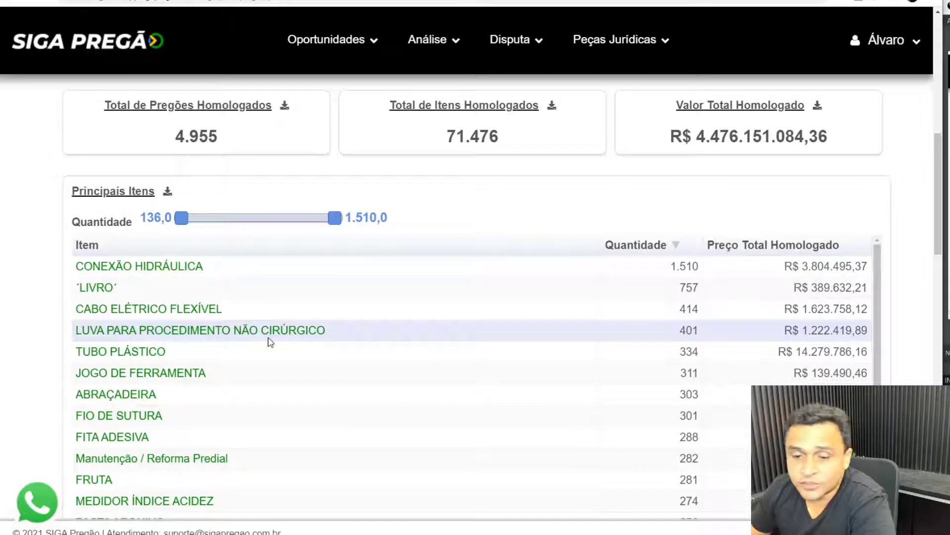
- Look through the Principais Itens and Principais Órgãos tables, and return to the research type options
{"action": "scroll", "coordinate": [792, 334], "scroll_direction": "down", "scroll_amount": 3}
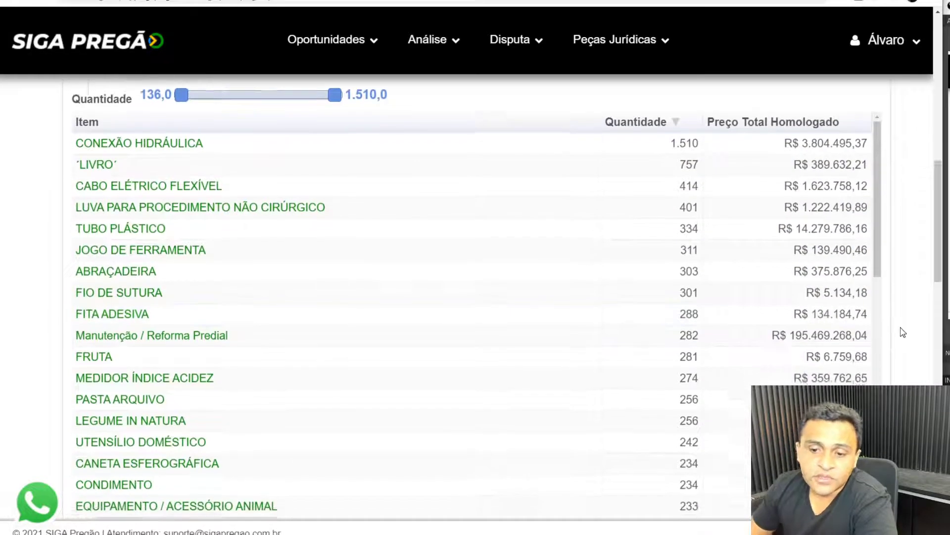
{"action": "scroll", "coordinate": [901, 331], "scroll_direction": "down", "scroll_amount": 3}
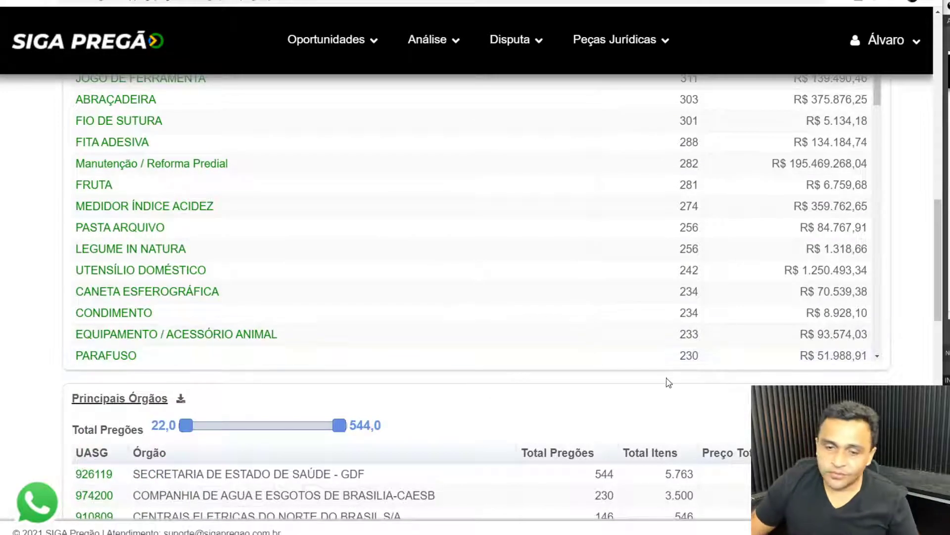
{"action": "scroll", "coordinate": [505, 373], "scroll_direction": "up", "scroll_amount": 1}
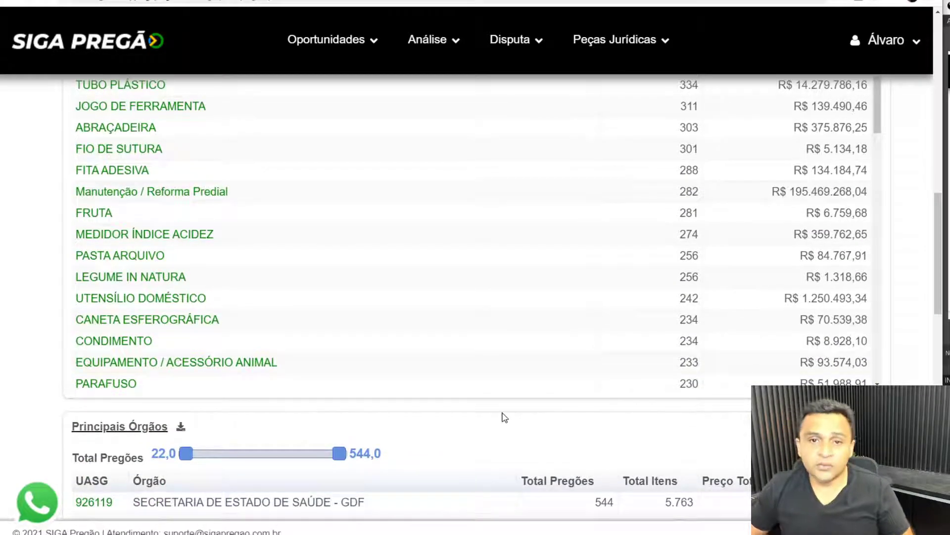
{"action": "scroll", "coordinate": [478, 411], "scroll_direction": "down", "scroll_amount": 5}
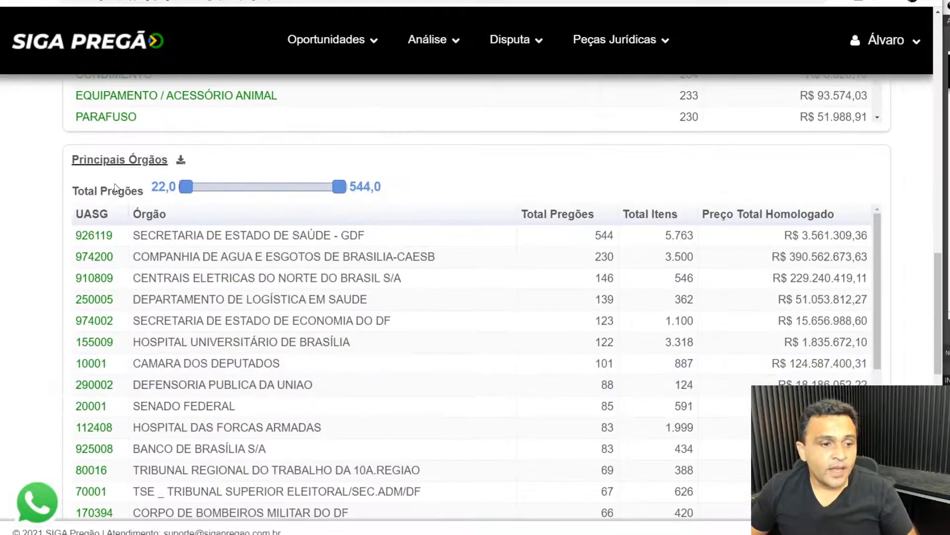
{"action": "scroll", "coordinate": [902, 240], "scroll_direction": "up", "scroll_amount": 1}
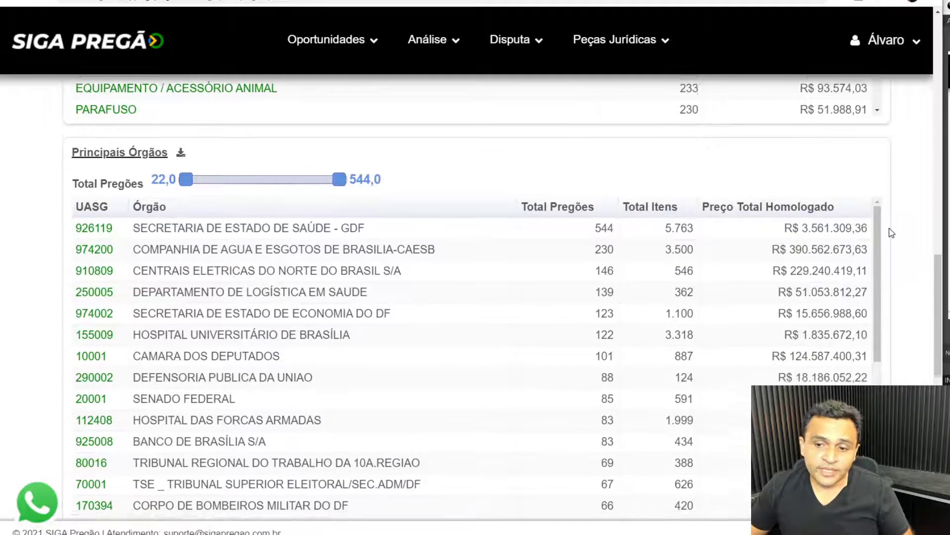
{"action": "scroll", "coordinate": [902, 239], "scroll_direction": "up", "scroll_amount": 10}
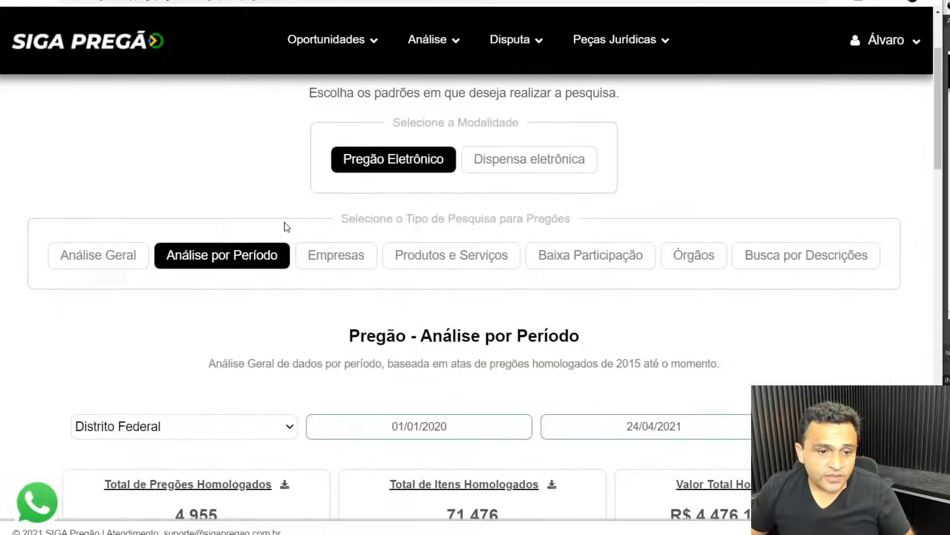
- Review the quantity-sorted Principais Itens table and the auction counts of the main agencies in the period results
{"action": "scroll", "coordinate": [284, 225], "scroll_direction": "up", "scroll_amount": 3}
{"action": "scroll", "coordinate": [396, 331], "scroll_direction": "down", "scroll_amount": 4}
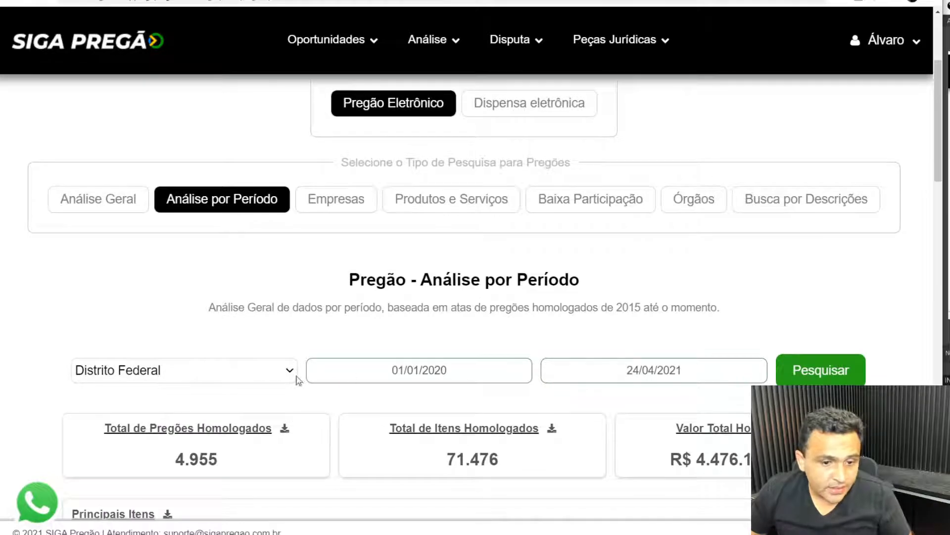
{"action": "scroll", "coordinate": [592, 375], "scroll_direction": "down", "scroll_amount": 6}
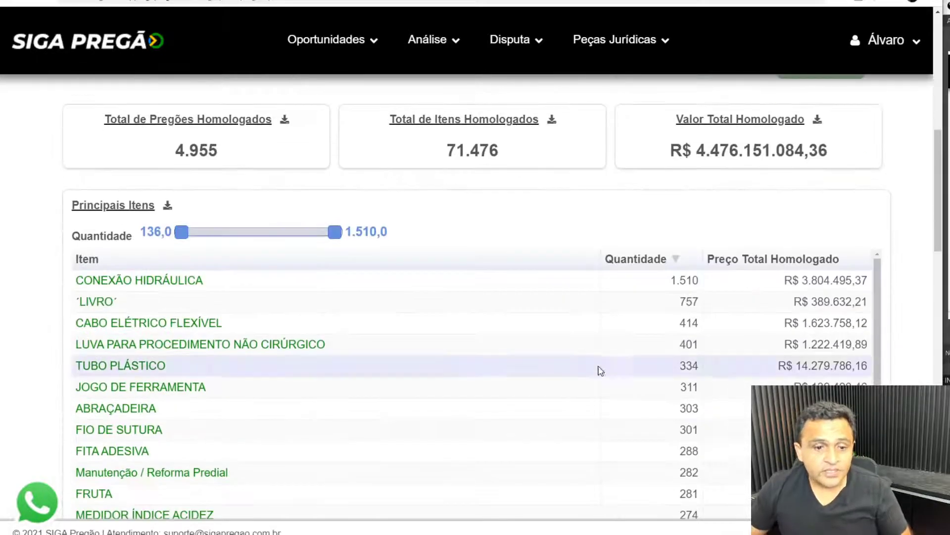
{"action": "scroll", "coordinate": [599, 369], "scroll_direction": "down", "scroll_amount": 1}
{"action": "scroll", "coordinate": [941, 338], "scroll_direction": "down", "scroll_amount": 8}
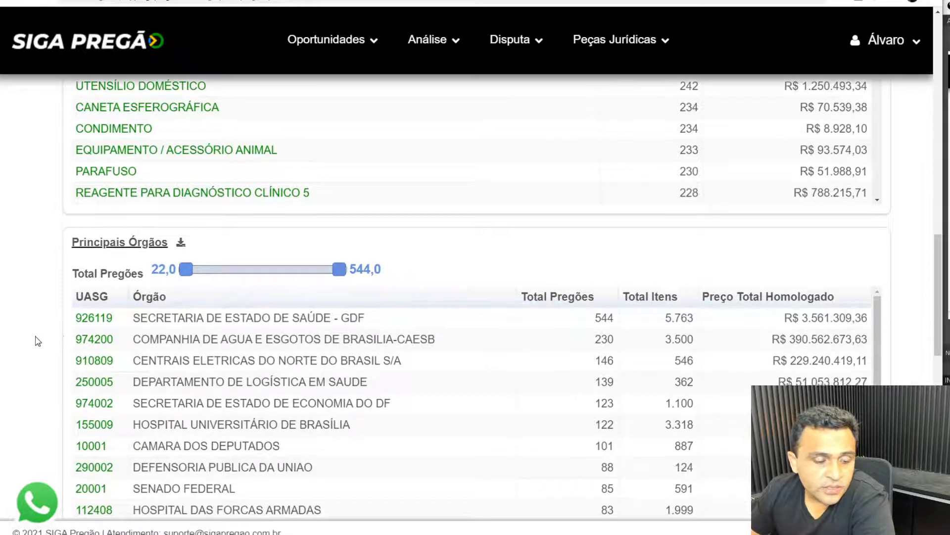
{"action": "scroll", "coordinate": [577, 350], "scroll_direction": "down", "scroll_amount": 4}
{"action": "scroll", "coordinate": [843, 252], "scroll_direction": "up", "scroll_amount": 3}
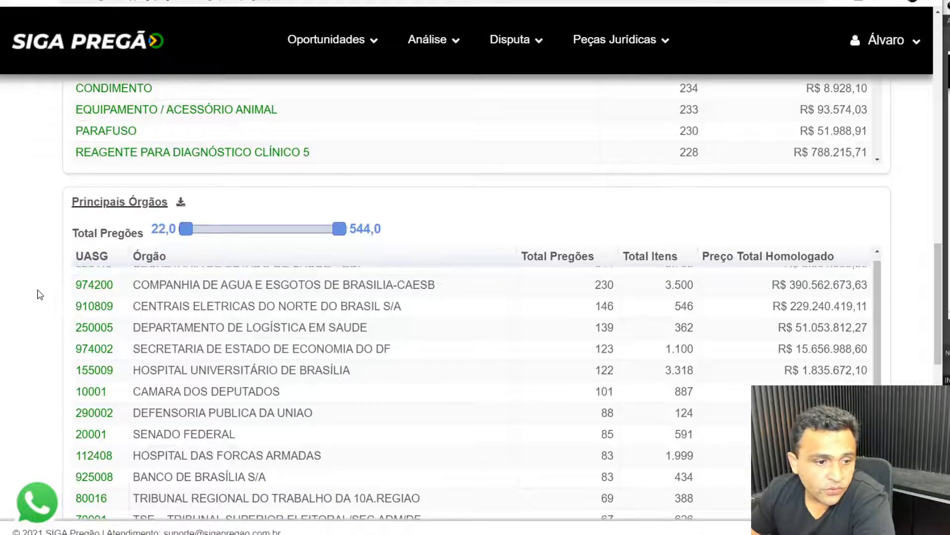
- Sort the Principais Empresas table by Valor in descending order and review the listed companies' participations and wins
{"action": "scroll", "coordinate": [38, 296], "scroll_direction": "down", "scroll_amount": 10}
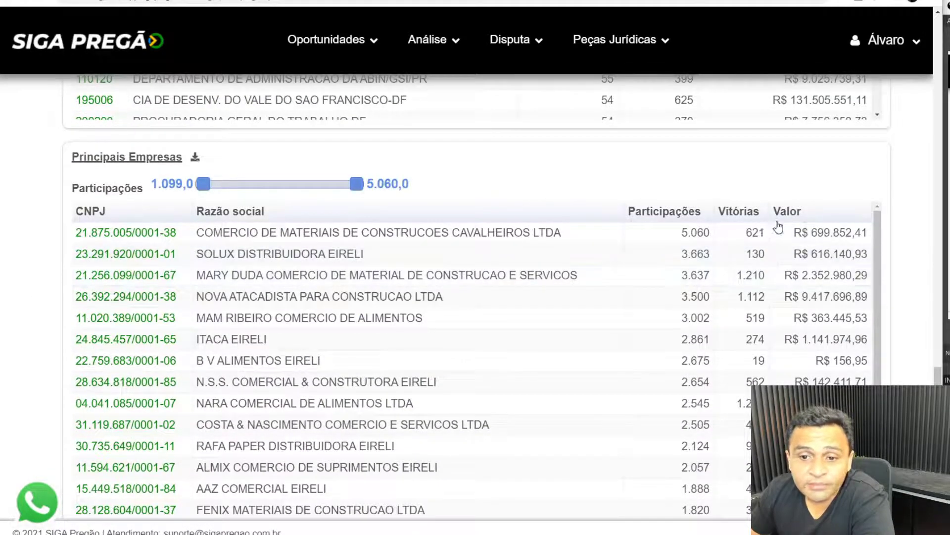
{"action": "left_click", "coordinate": [804, 212]}
{"action": "left_click", "coordinate": [808, 213]}
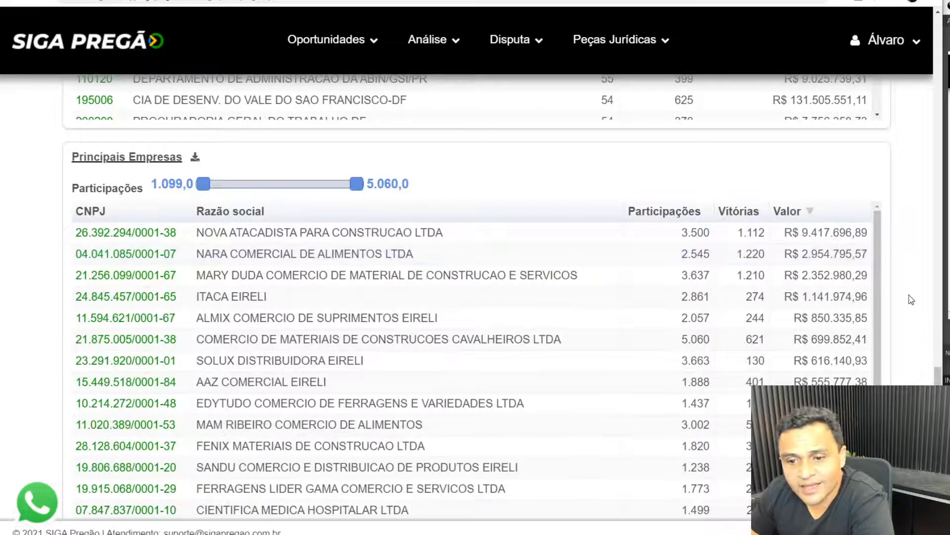
{"action": "scroll", "coordinate": [911, 299], "scroll_direction": "up", "scroll_amount": 1}
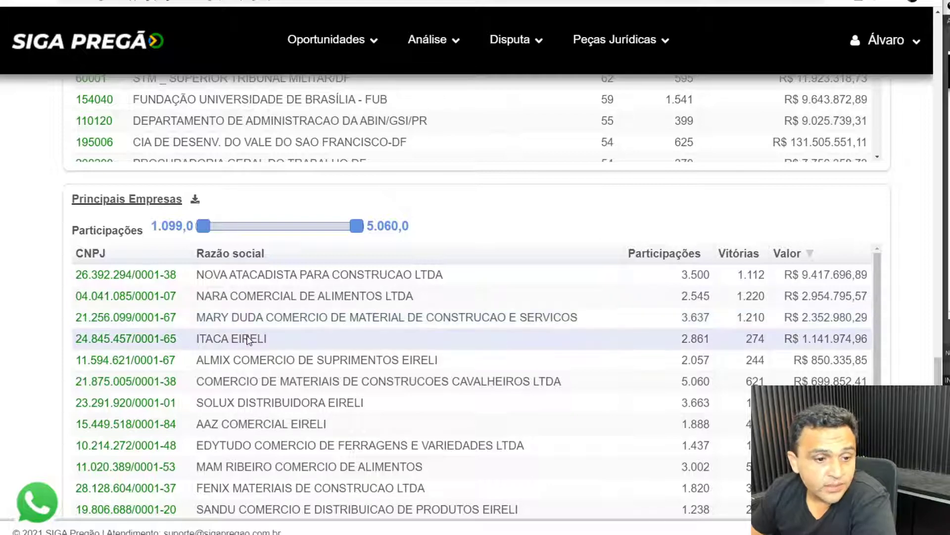
{"action": "scroll", "coordinate": [809, 322], "scroll_direction": "up", "scroll_amount": 1}
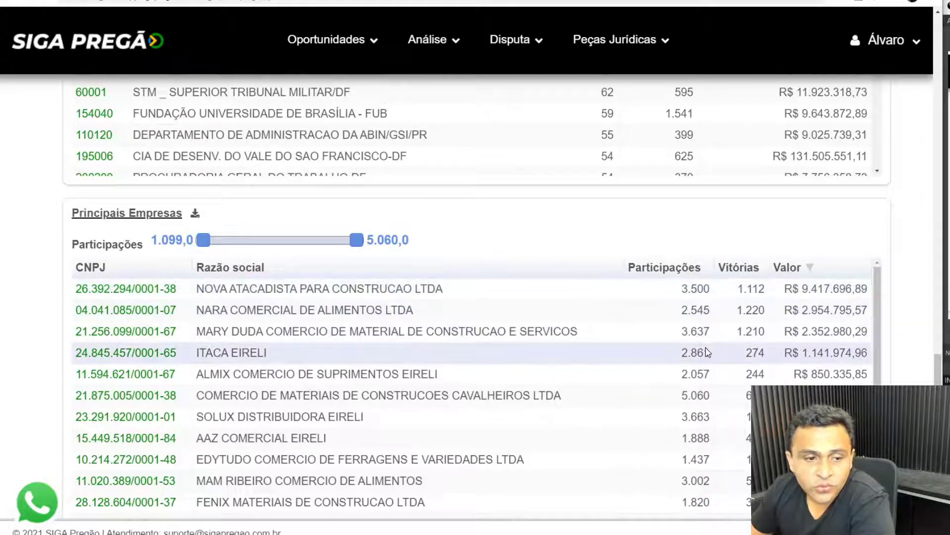
{"action": "scroll", "coordinate": [738, 354], "scroll_direction": "up", "scroll_amount": 1}
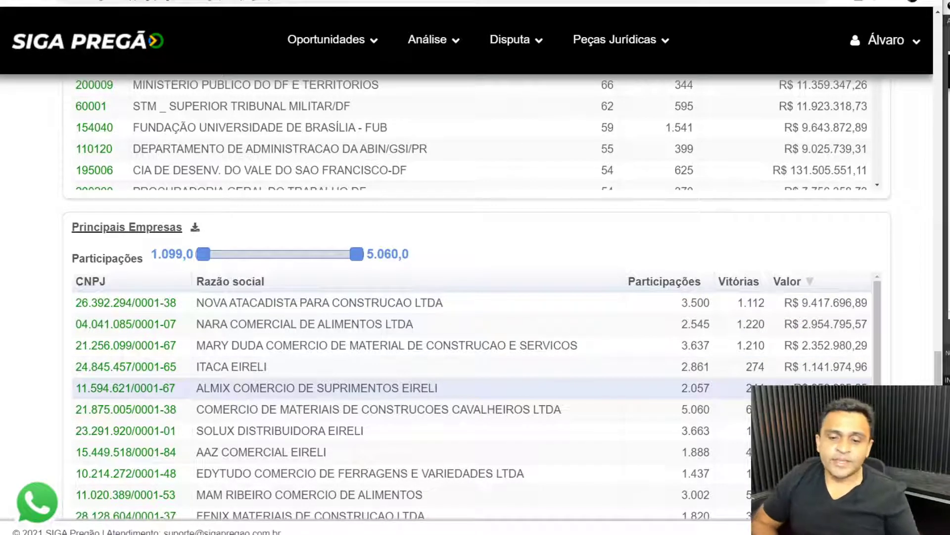
{"action": "scroll", "coordinate": [909, 361], "scroll_direction": "down", "scroll_amount": 4}
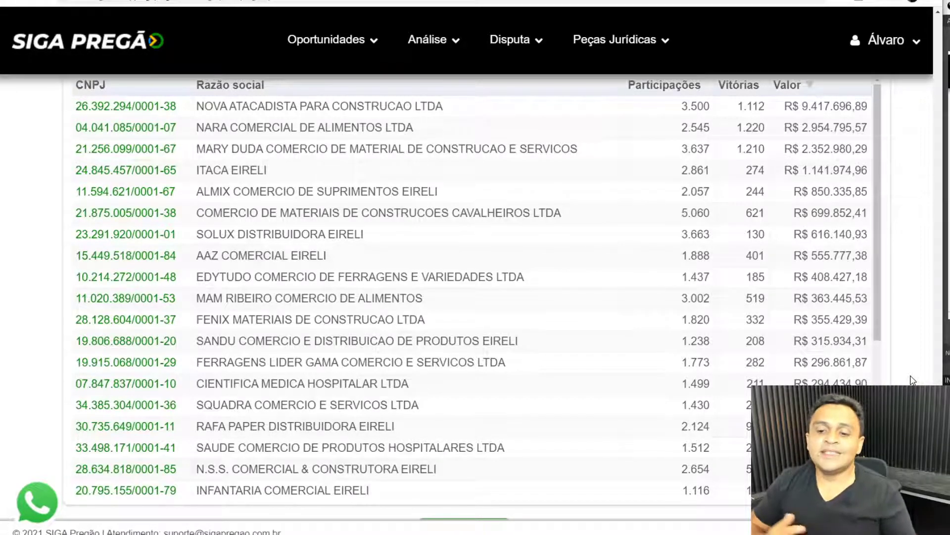
- Switch the research type to Empresas and check the calendars of its start and end date fields
{"action": "scroll", "coordinate": [913, 380], "scroll_direction": "up", "scroll_amount": 20}
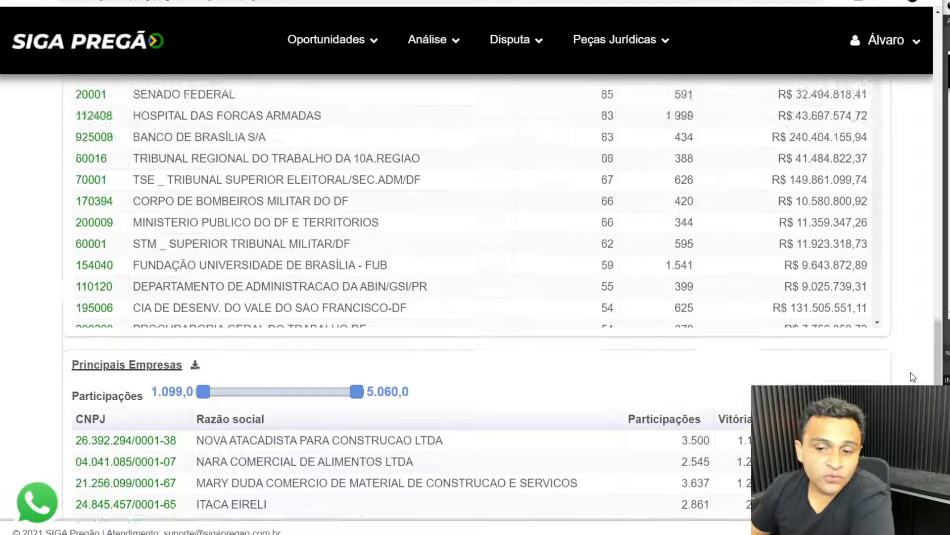
{"action": "scroll", "coordinate": [913, 377], "scroll_direction": "up", "scroll_amount": 10}
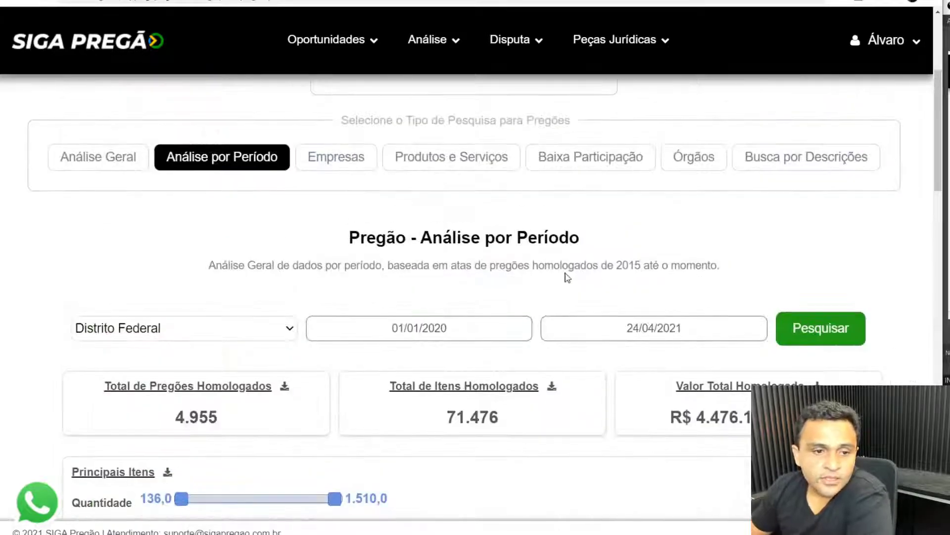
{"action": "left_click", "coordinate": [348, 168]}
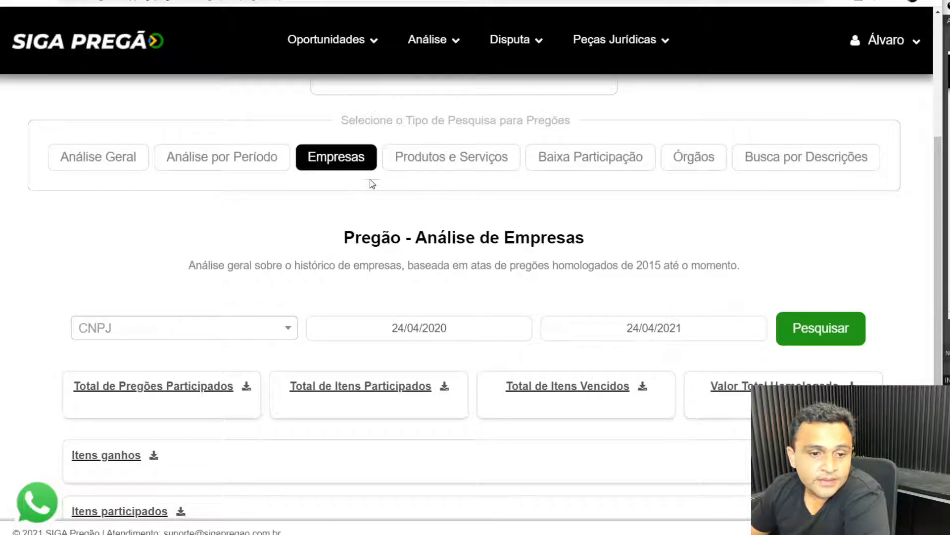
{"action": "left_click", "coordinate": [497, 329]}
{"action": "left_click", "coordinate": [580, 328]}
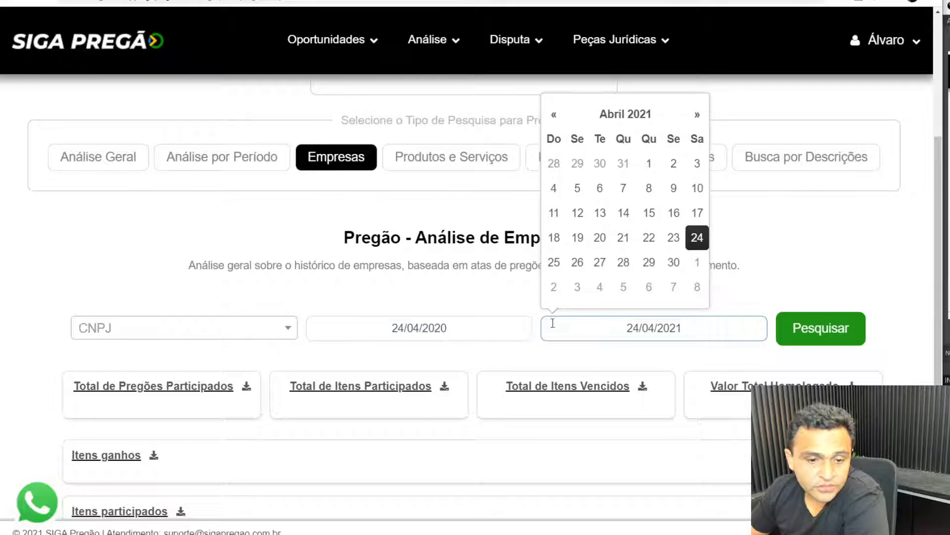
{"action": "left_click", "coordinate": [495, 325]}
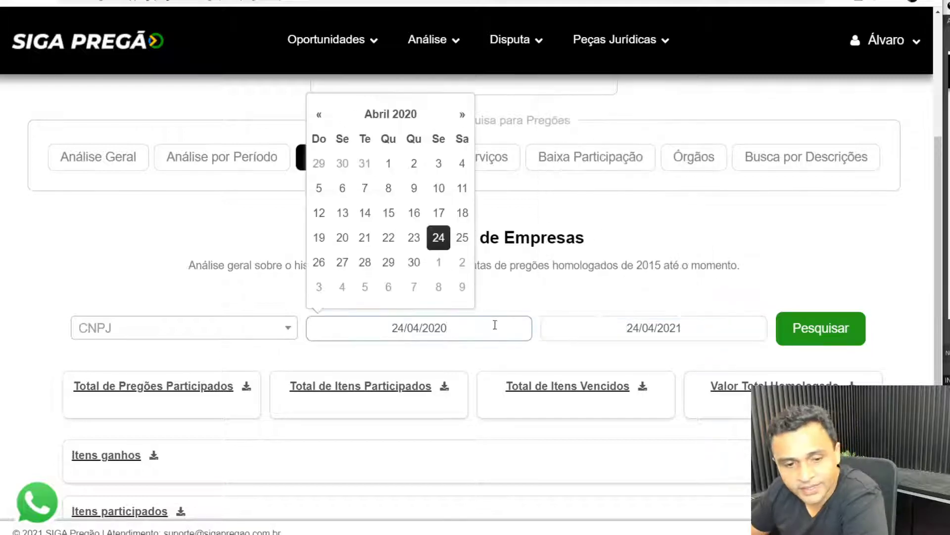
- Look up "jbs" as the company, select the first JBS S/A entry, and run the search for 24/04/2020 to 24/04/2021
{"action": "left_click", "coordinate": [162, 335]}
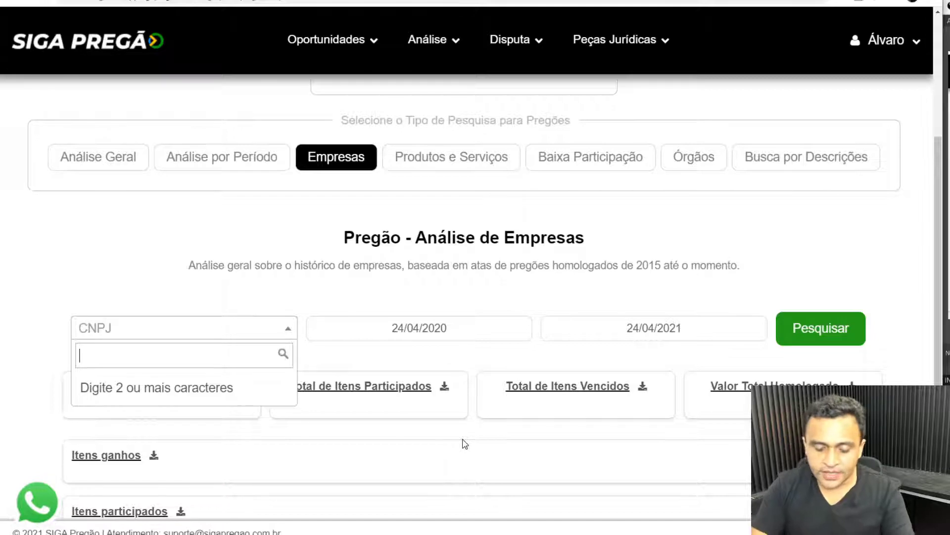
{"action": "type", "text": "bs"}
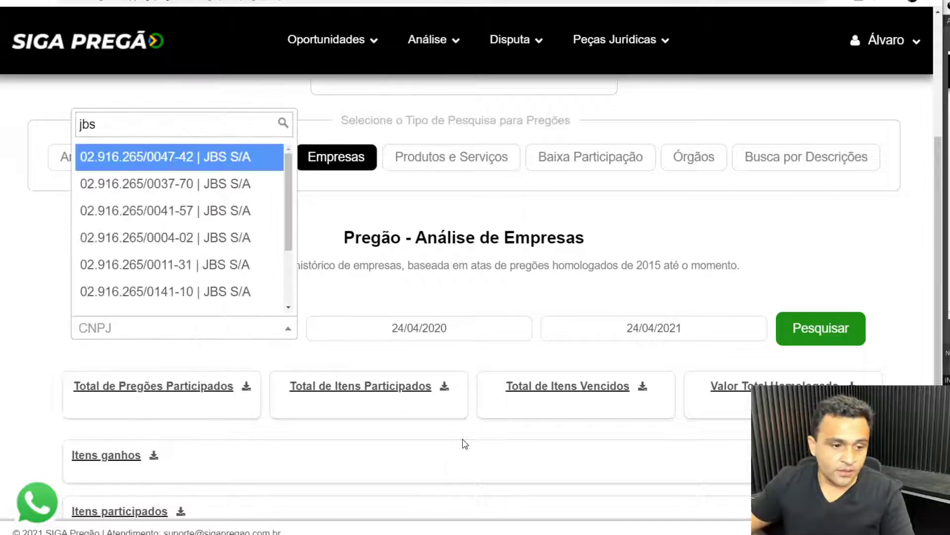
{"action": "left_click", "coordinate": [230, 166]}
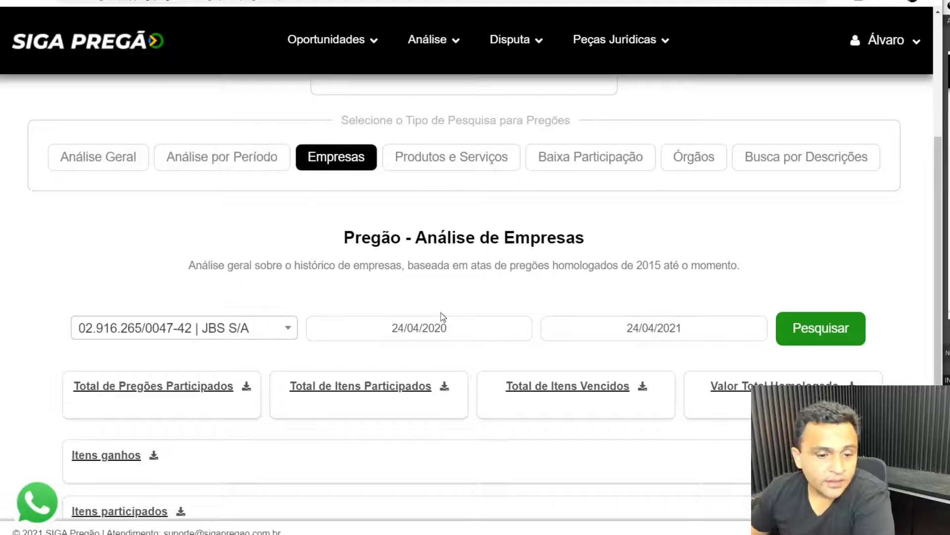
{"action": "scroll", "coordinate": [444, 320], "scroll_direction": "up", "scroll_amount": 3}
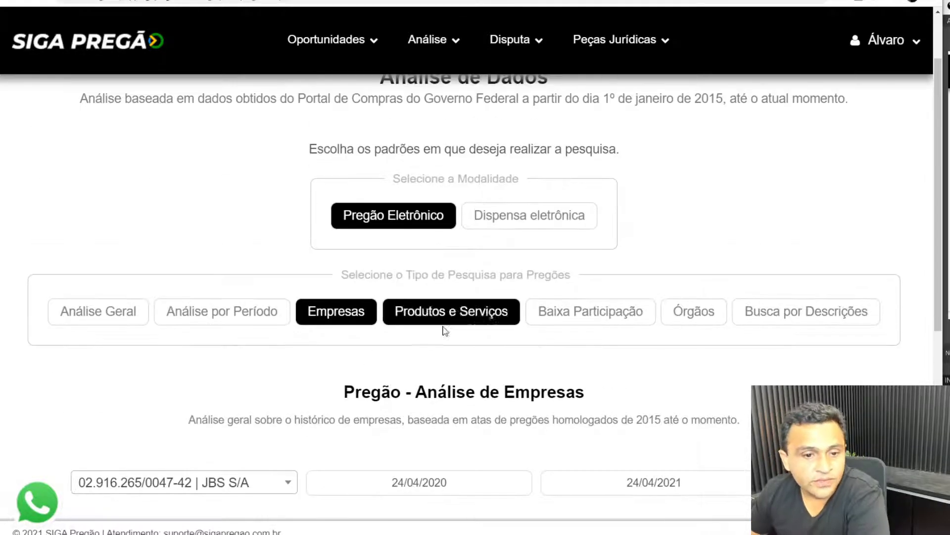
{"action": "scroll", "coordinate": [485, 360], "scroll_direction": "down", "scroll_amount": 4}
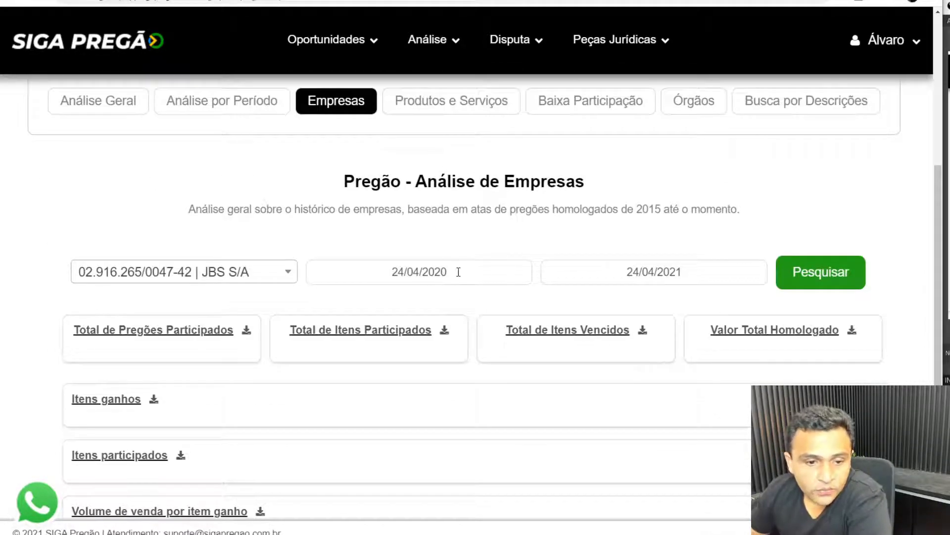
{"action": "left_click", "coordinate": [795, 278]}
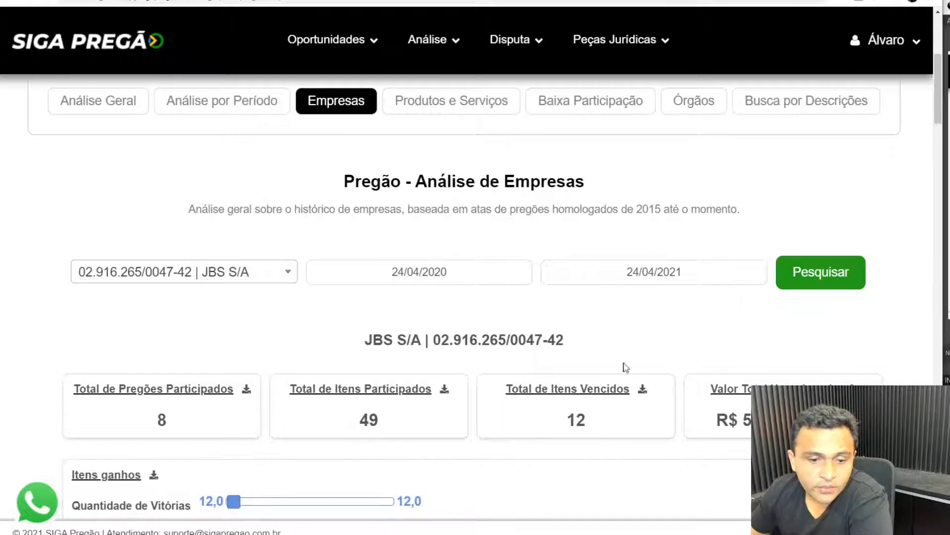
- Look up "jbs" again in the company list to examine the other JBS S/A registrations
{"action": "left_click", "coordinate": [264, 284]}
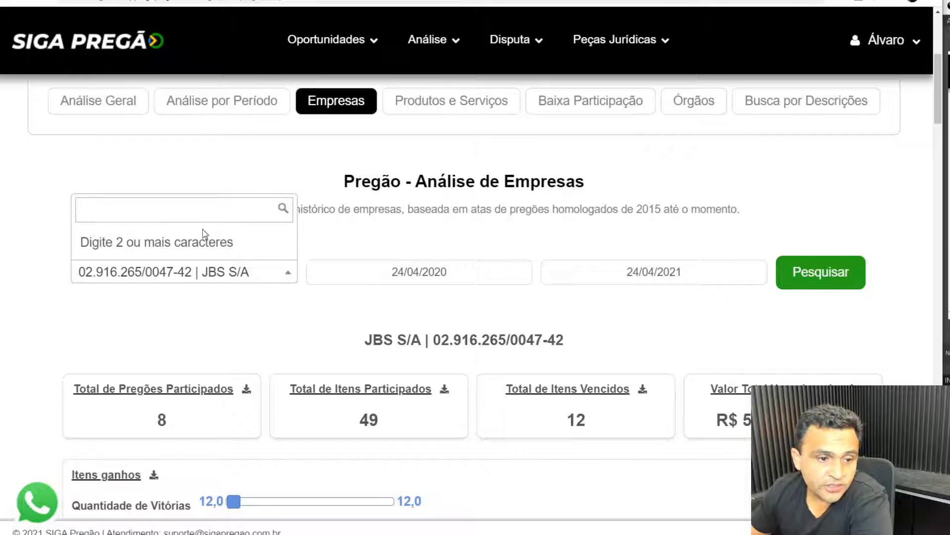
{"action": "type", "text": "jbs"}
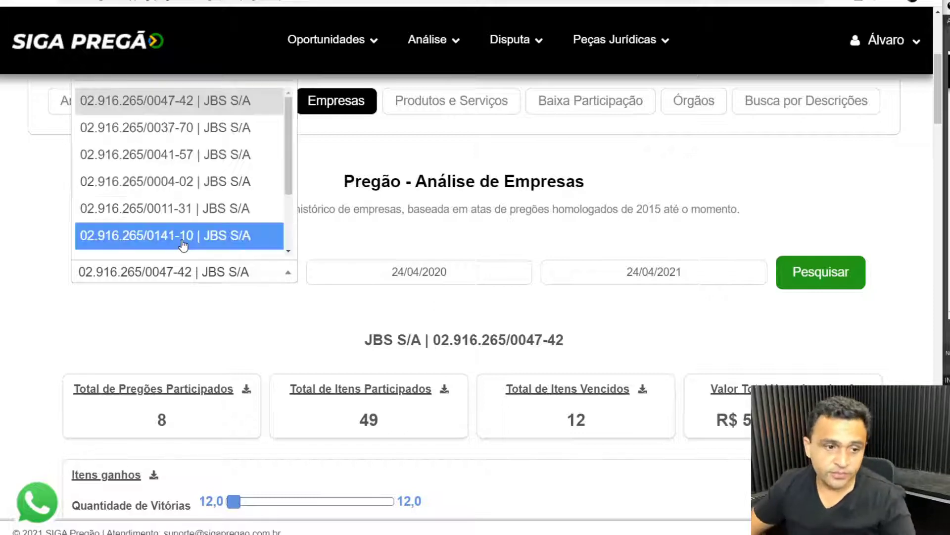
{"action": "left_click", "coordinate": [262, 317]}
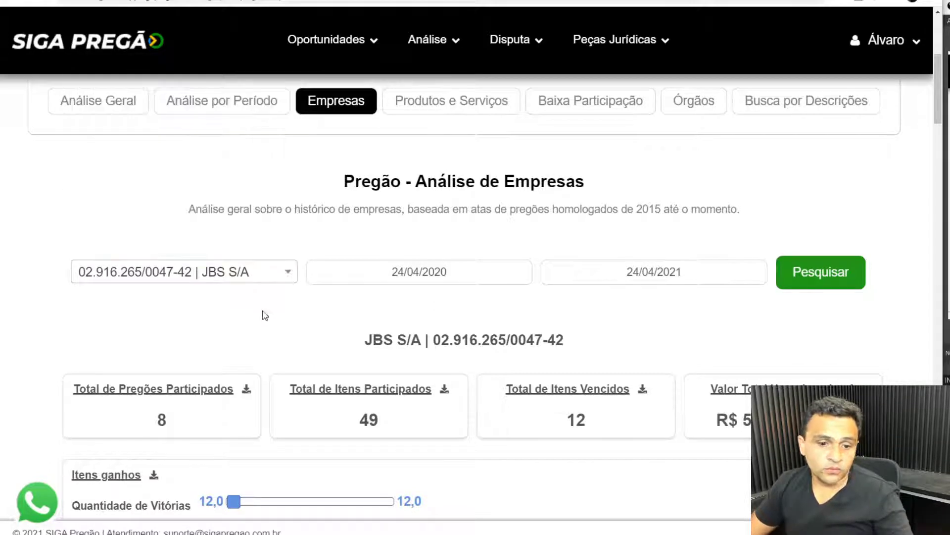
- Review the JBS S/A heading and its totals for items participated, items won and homologated value
{"action": "left_click_drag", "start_coordinate": [572, 350], "coordinate": [360, 351]}
{"action": "scroll", "coordinate": [383, 347], "scroll_direction": "down", "scroll_amount": 4}
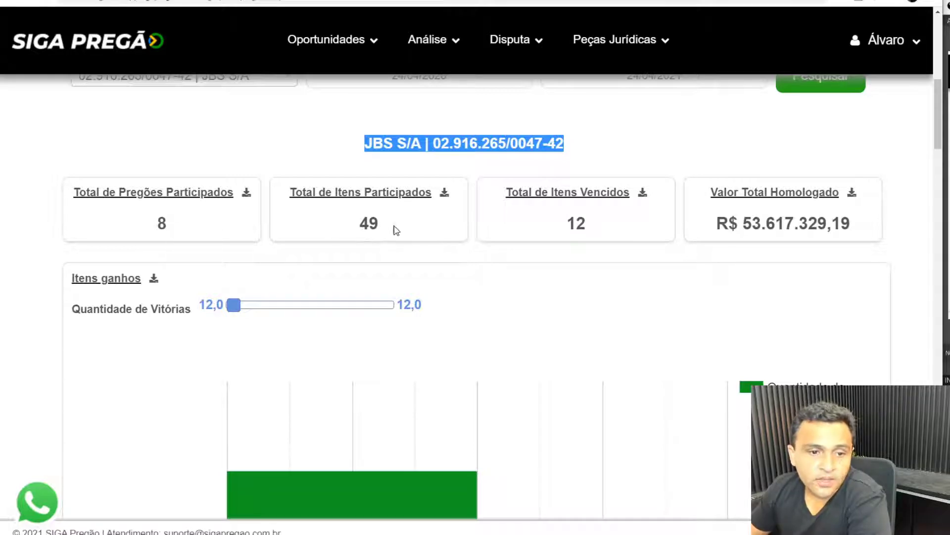
{"action": "double_click", "coordinate": [380, 222]}
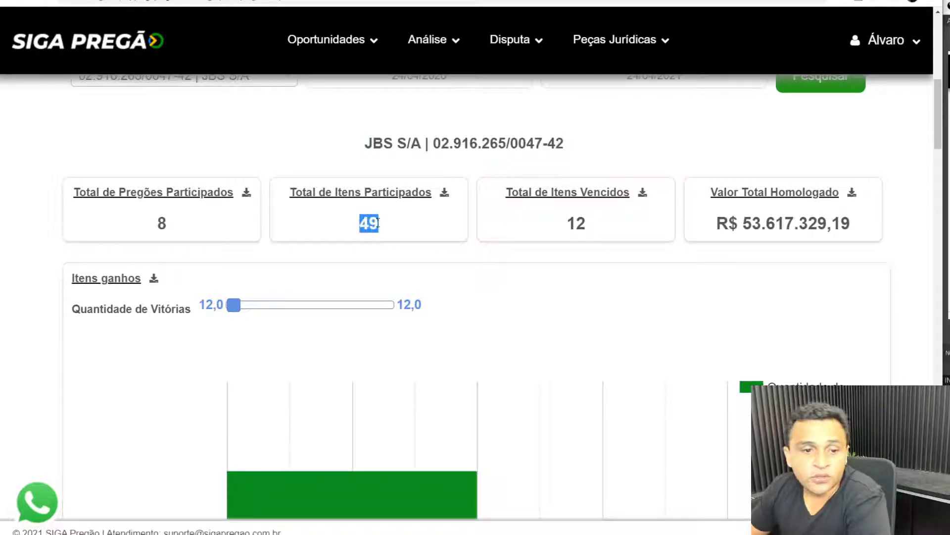
{"action": "left_click_drag", "start_coordinate": [585, 226], "coordinate": [554, 227]}
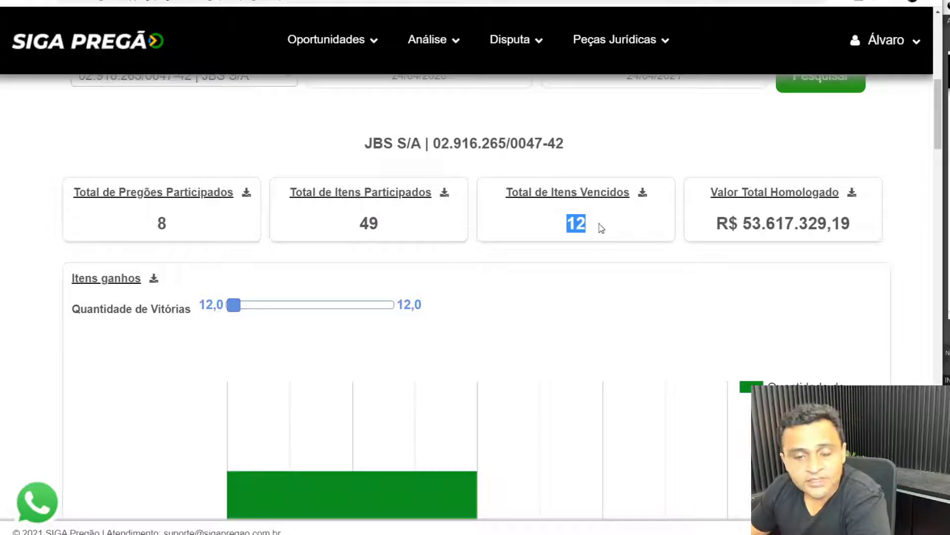
{"action": "left_click_drag", "start_coordinate": [745, 223], "coordinate": [771, 223]}
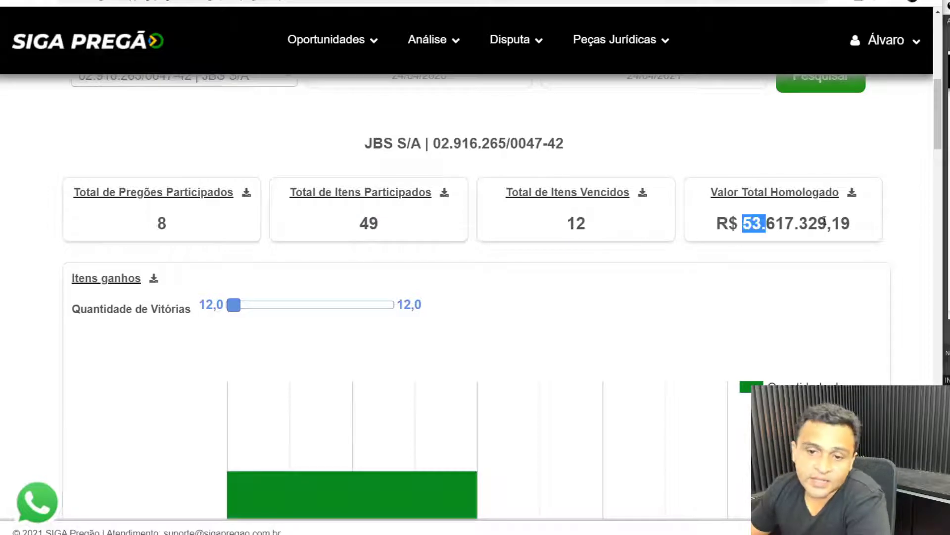
{"action": "left_click", "coordinate": [845, 221]}
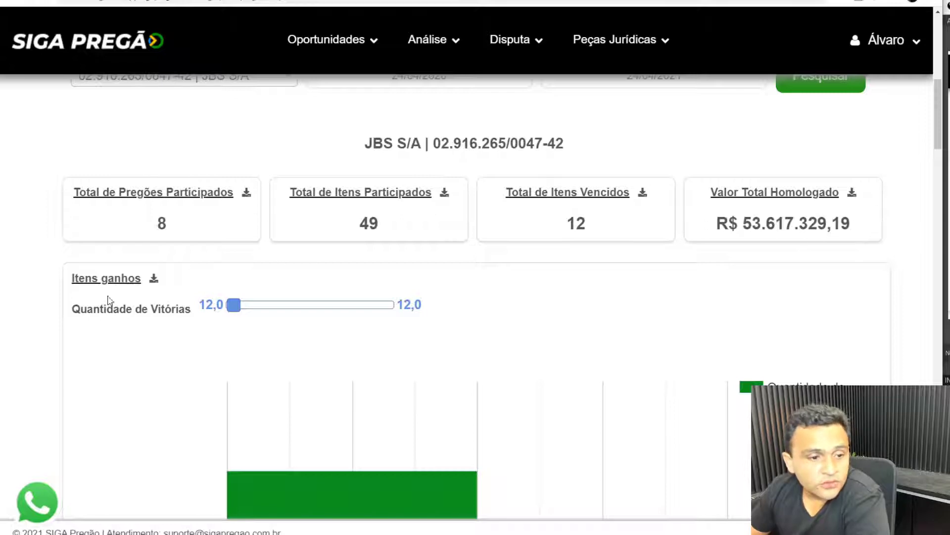
- Examine the Itens ganhos chart to see which item JBS S/A won
{"action": "scroll", "coordinate": [35, 317], "scroll_direction": "down", "scroll_amount": 7}
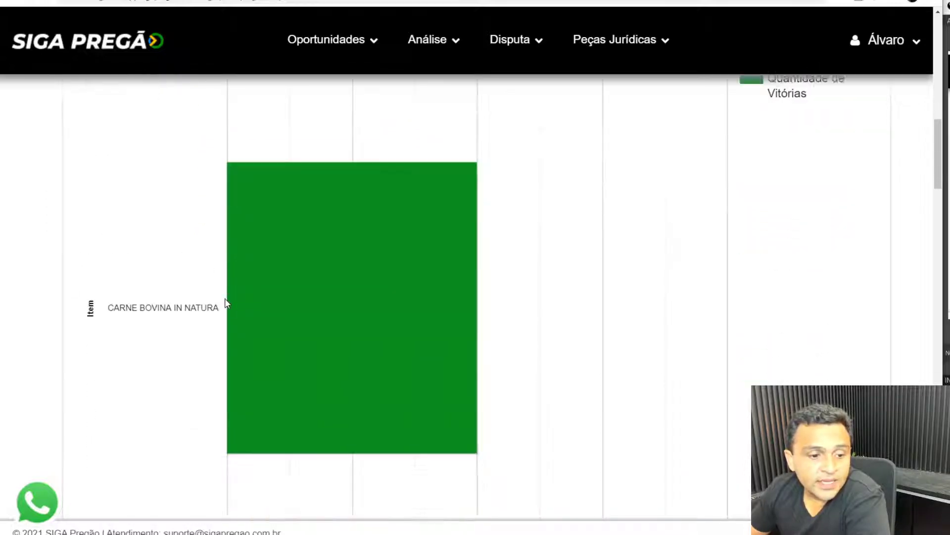
{"action": "mouse_move", "coordinate": [349, 322]}
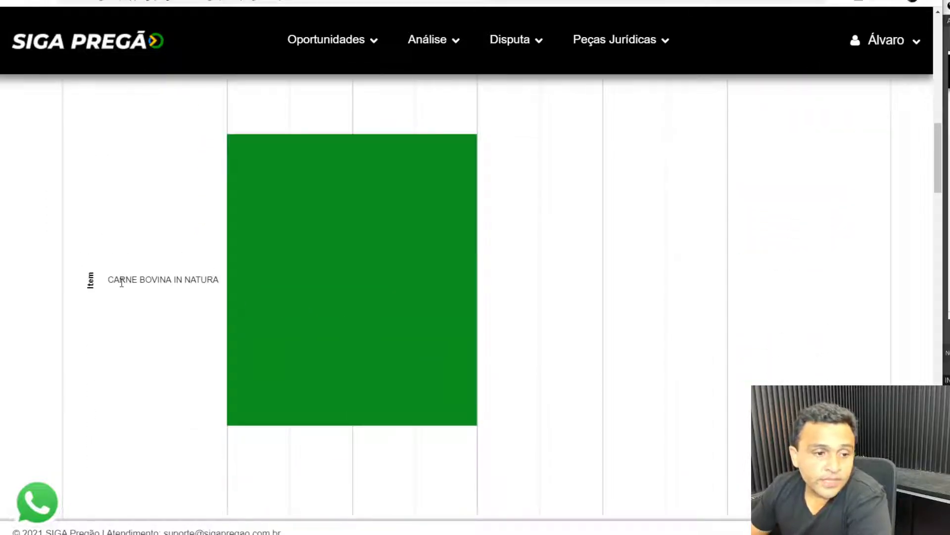
{"action": "left_click_drag", "start_coordinate": [122, 282], "coordinate": [188, 304]}
{"action": "left_click", "coordinate": [189, 303]}
- Examine the Itens participados chart and continue to the Volume de venda por item ganho section
{"action": "scroll", "coordinate": [189, 303], "scroll_direction": "down", "scroll_amount": 5}
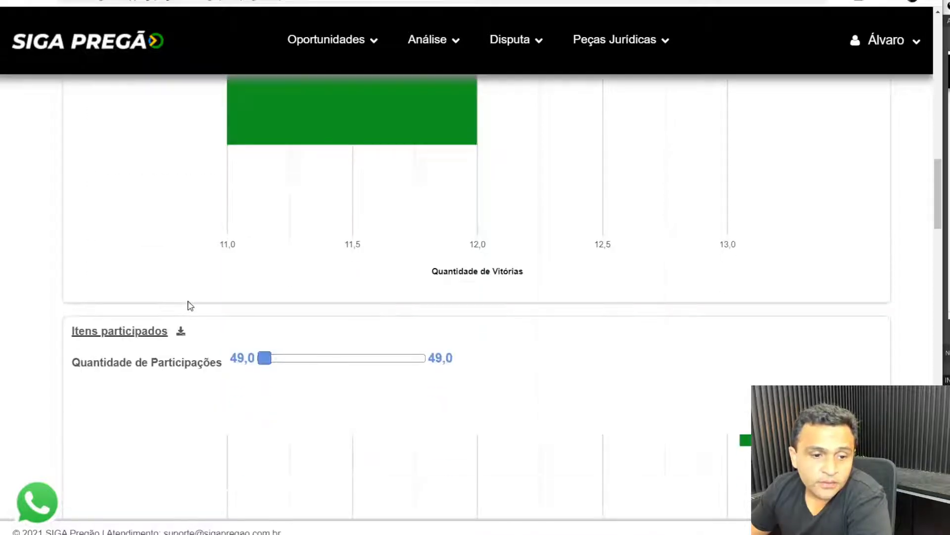
{"action": "scroll", "coordinate": [188, 303], "scroll_direction": "down", "scroll_amount": 5}
{"action": "scroll", "coordinate": [186, 301], "scroll_direction": "up", "scroll_amount": 5}
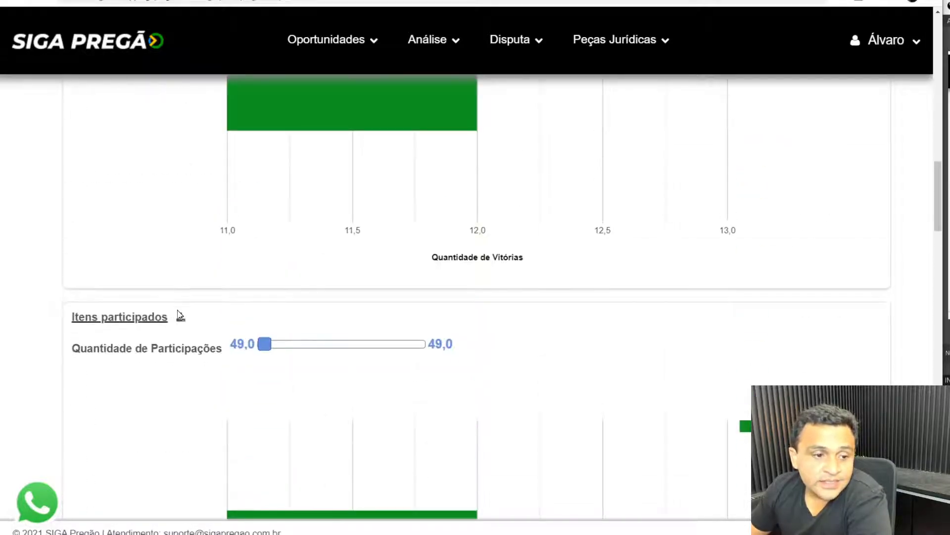
{"action": "left_click_drag", "start_coordinate": [133, 316], "coordinate": [84, 313]}
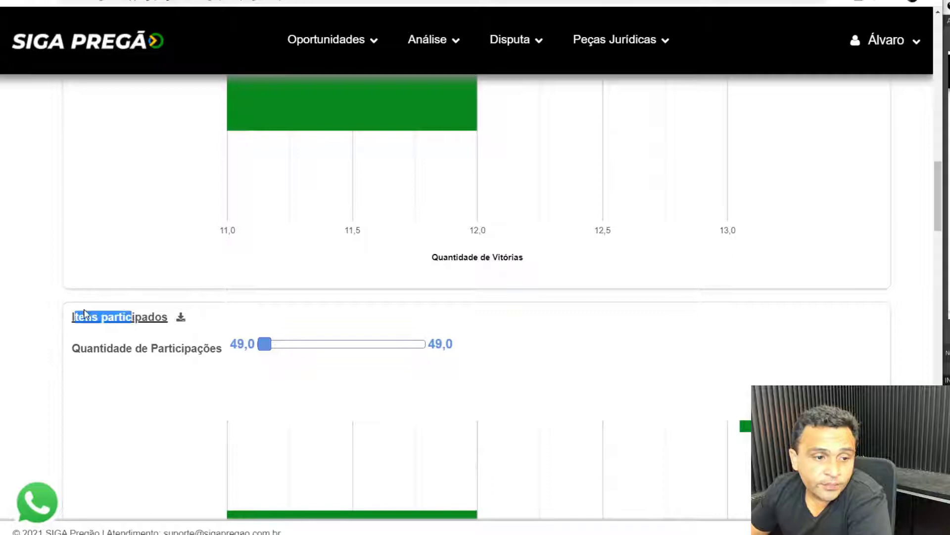
{"action": "left_click", "coordinate": [149, 329]}
{"action": "scroll", "coordinate": [158, 336], "scroll_direction": "down", "scroll_amount": 10}
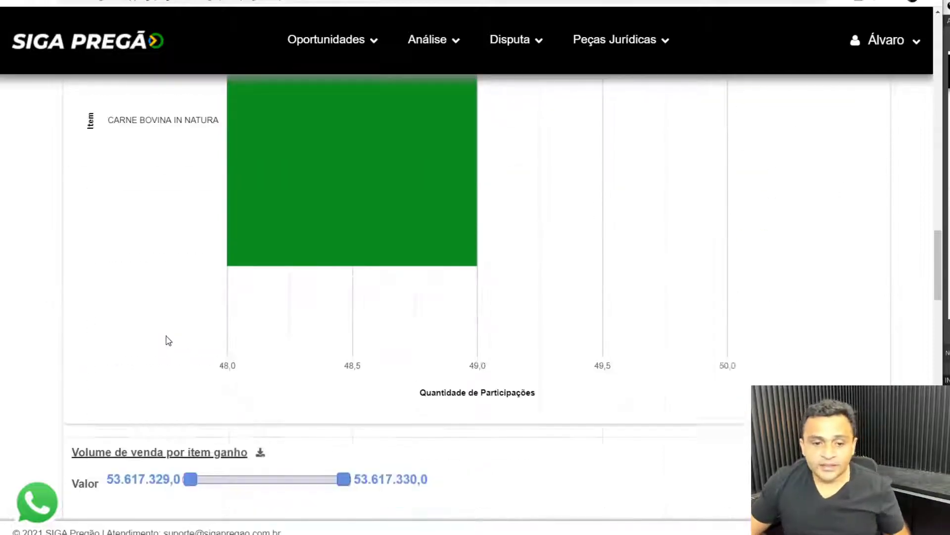
- Compare the Itens participados chart with the Itens ganhos chart for JBS S/A
{"action": "scroll", "coordinate": [175, 341], "scroll_direction": "up", "scroll_amount": 4}
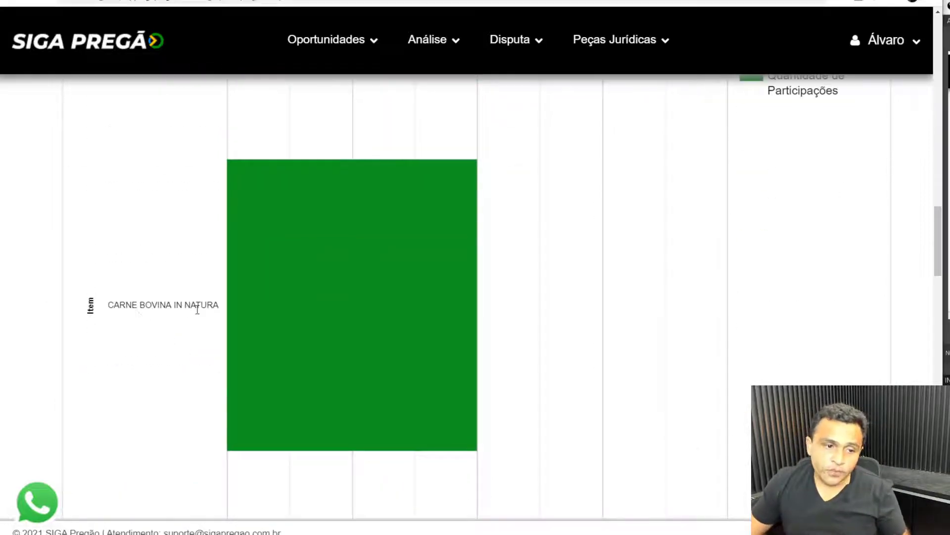
{"action": "scroll", "coordinate": [277, 325], "scroll_direction": "down", "scroll_amount": 7}
{"action": "scroll", "coordinate": [286, 327], "scroll_direction": "up", "scroll_amount": 4}
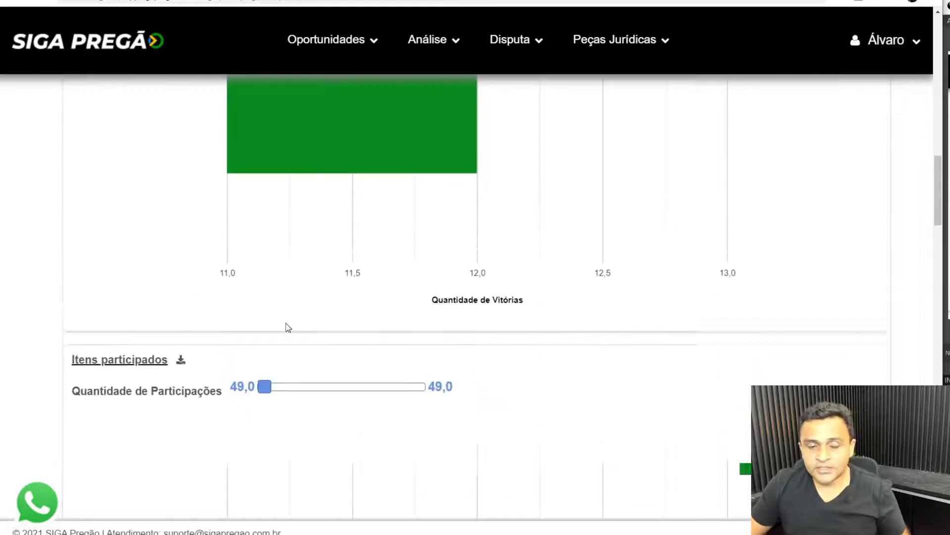
{"action": "scroll", "coordinate": [252, 297], "scroll_direction": "down", "scroll_amount": 12}
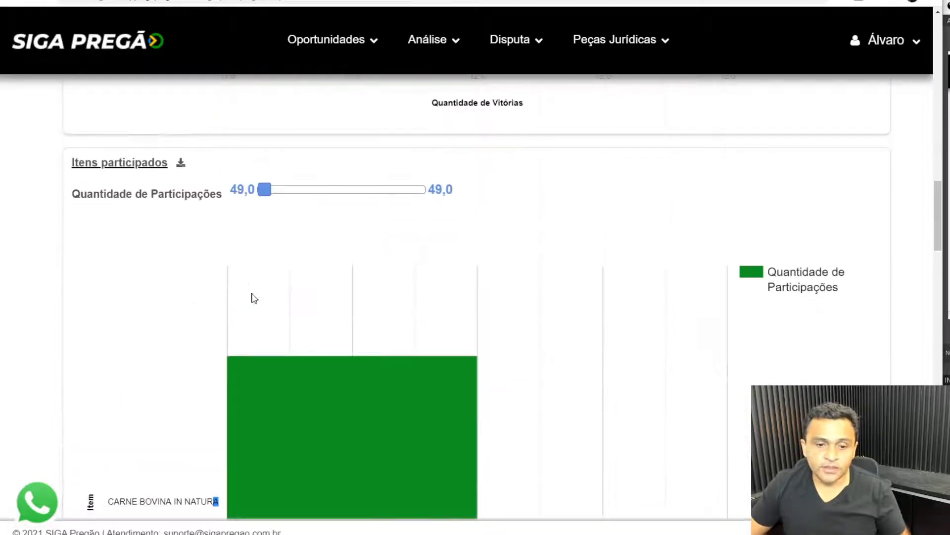
- Examine the Volume de venda por item ganho chart and read the value of its CARNE BOVINA IN NATURA bar
{"action": "scroll", "coordinate": [254, 301], "scroll_direction": "down", "scroll_amount": 5}
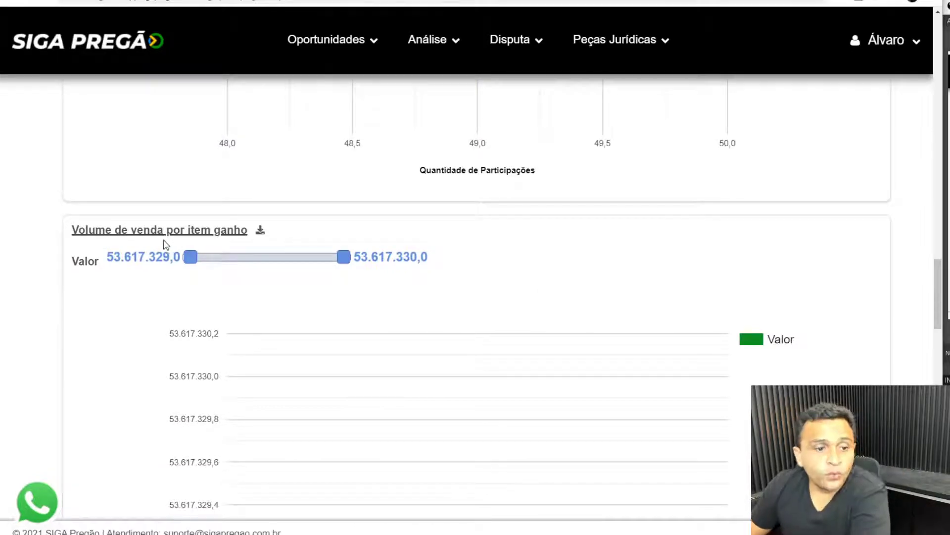
{"action": "scroll", "coordinate": [163, 250], "scroll_direction": "down", "scroll_amount": 5}
{"action": "scroll", "coordinate": [149, 272], "scroll_direction": "down", "scroll_amount": 5}
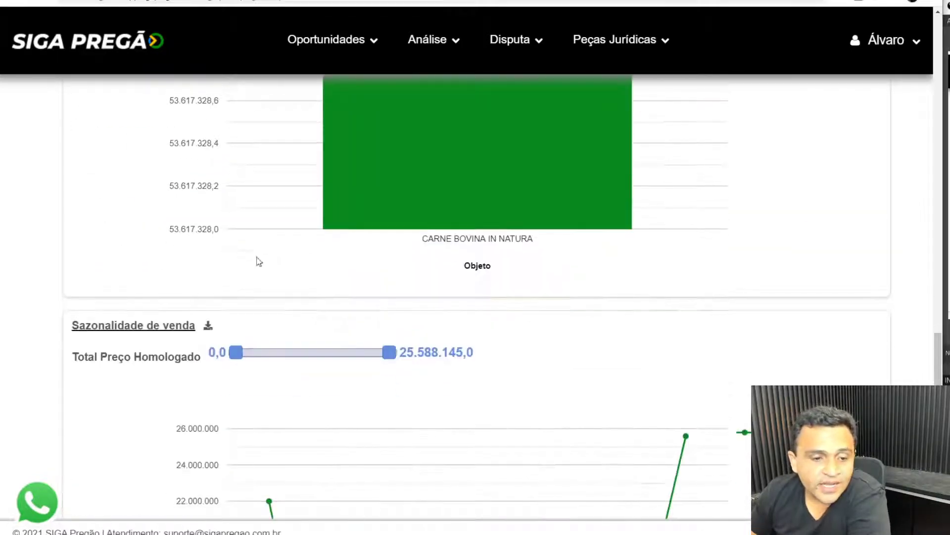
{"action": "scroll", "coordinate": [262, 287], "scroll_direction": "up", "scroll_amount": 4}
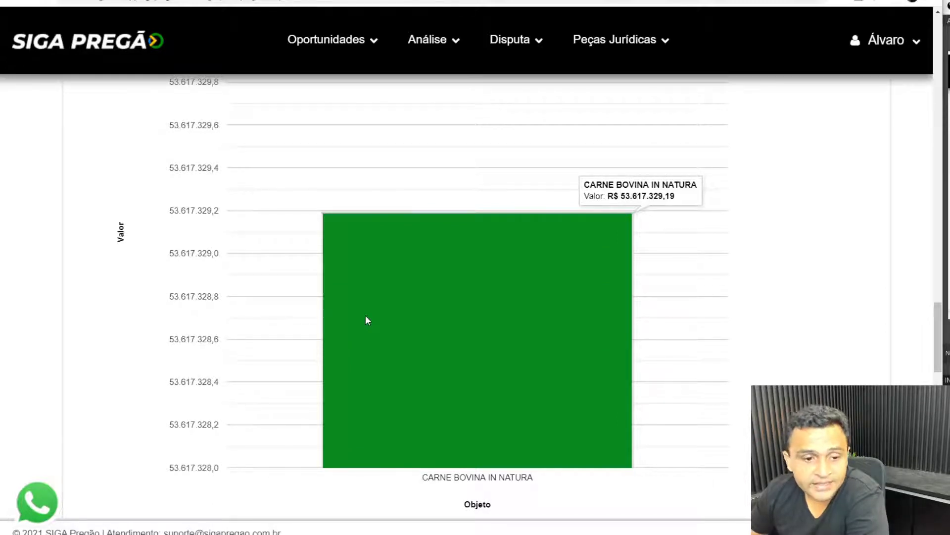
- Review the Sazonalidade de venda section, highlighting its heading and checking the Julho/2020 point on the line chart
{"action": "scroll", "coordinate": [498, 431], "scroll_direction": "down", "scroll_amount": 15}
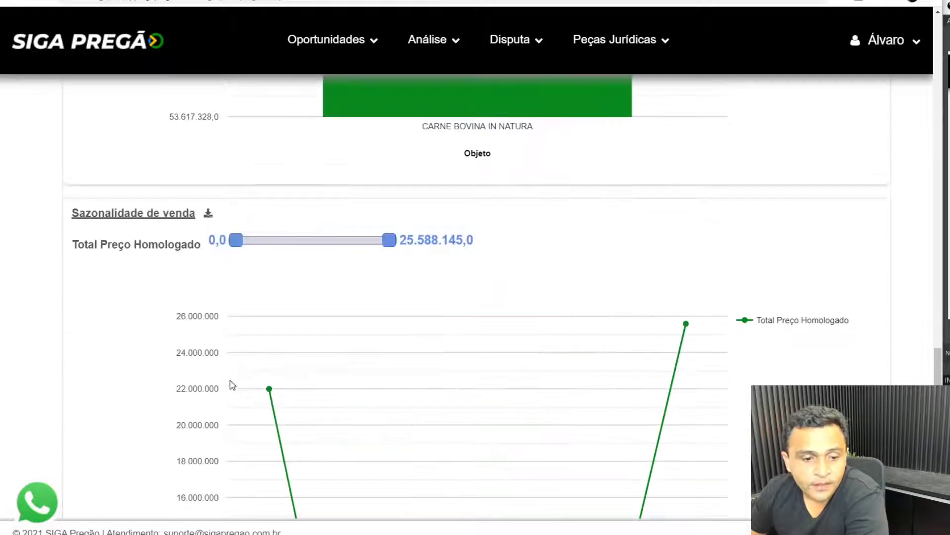
{"action": "scroll", "coordinate": [313, 402], "scroll_direction": "up", "scroll_amount": 5}
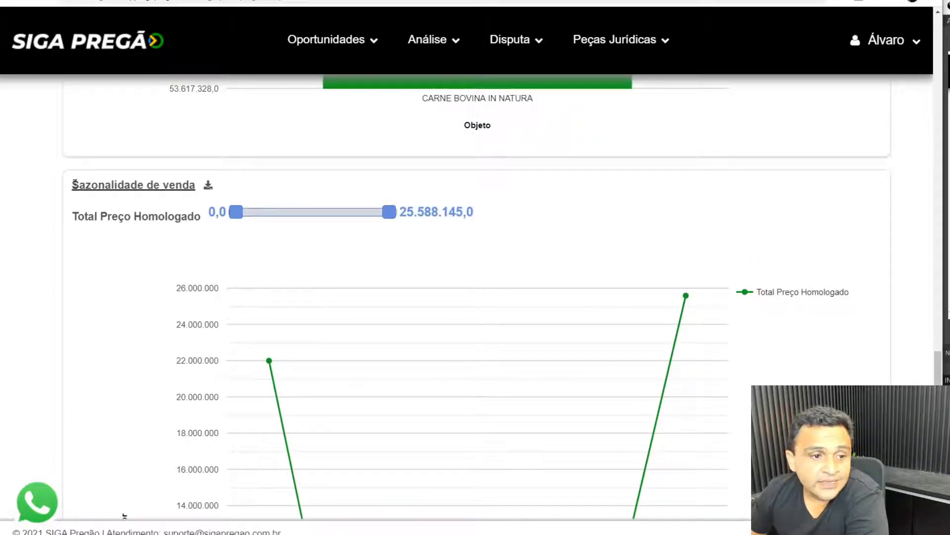
{"action": "left_click_drag", "start_coordinate": [73, 181], "coordinate": [216, 197]}
{"action": "scroll", "coordinate": [219, 301], "scroll_direction": "down", "scroll_amount": 5}
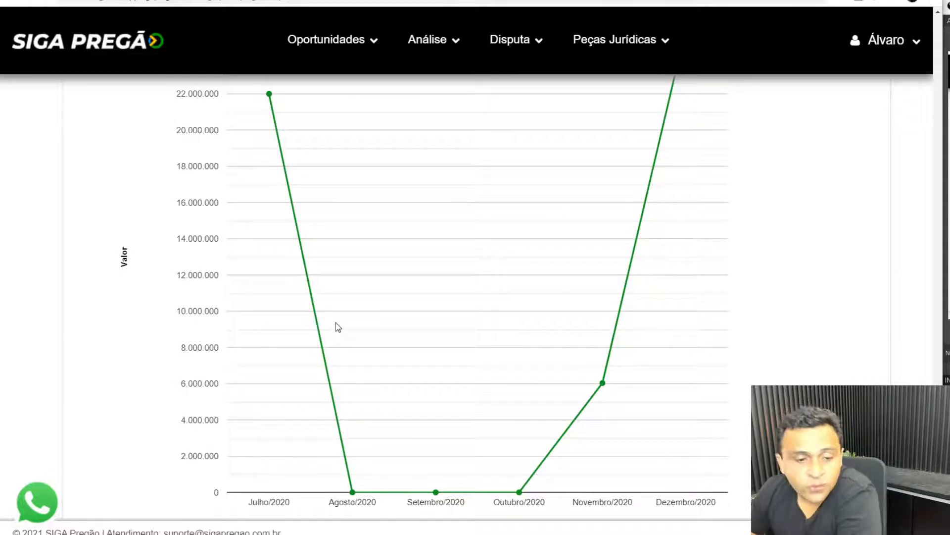
{"action": "scroll", "coordinate": [310, 399], "scroll_direction": "up", "scroll_amount": 2}
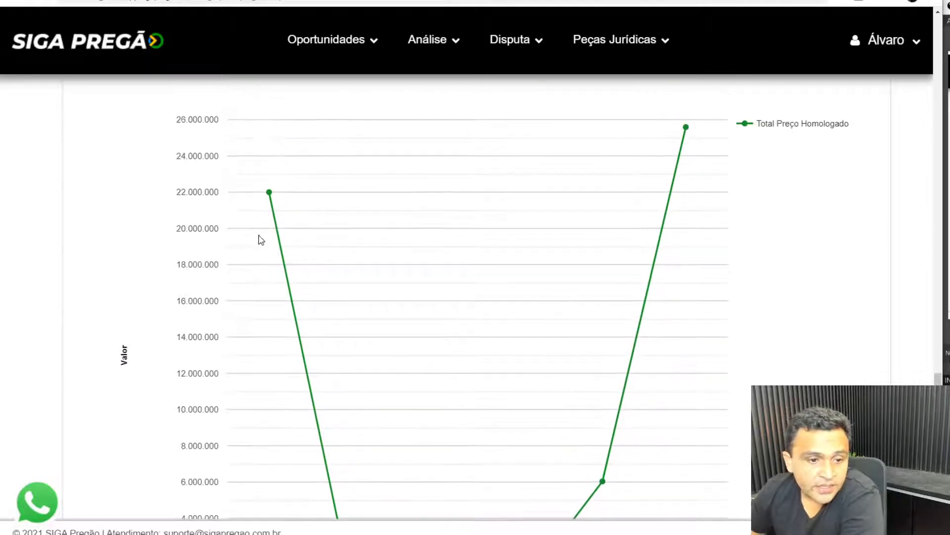
{"action": "mouse_move", "coordinate": [269, 193]}
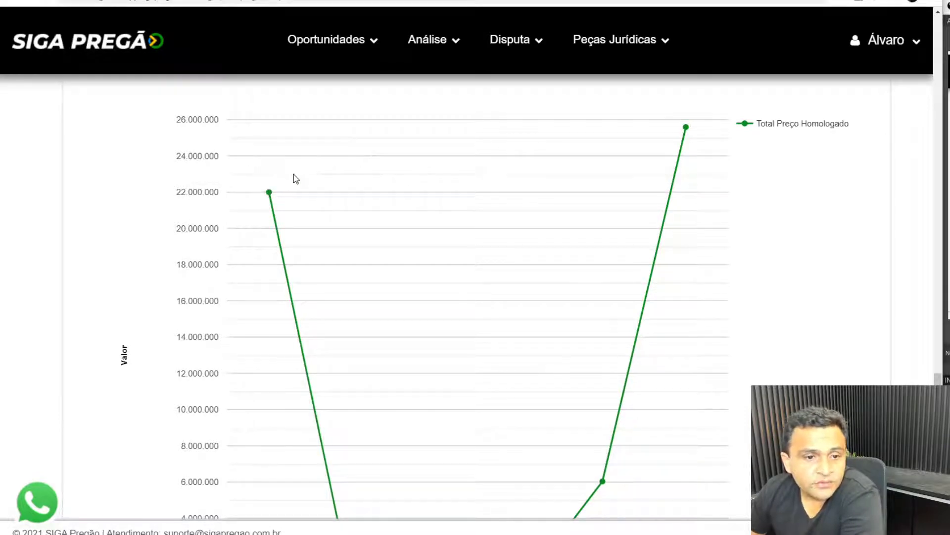
- Check the Total Preço Homologado of each month from Agosto/2020 to Dezembro/2020 in the seasonality chart
{"action": "scroll", "coordinate": [307, 257], "scroll_direction": "down", "scroll_amount": 5}
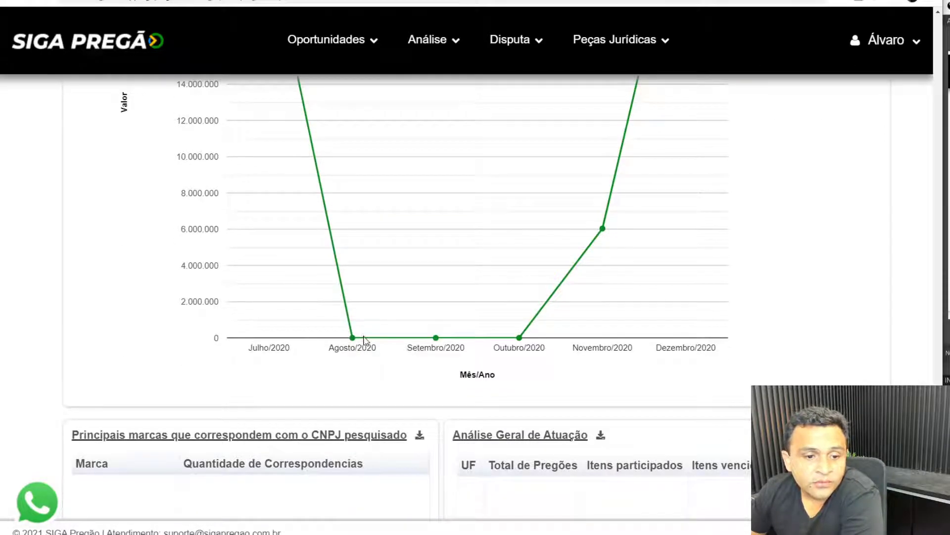
{"action": "mouse_move", "coordinate": [358, 341]}
{"action": "mouse_move", "coordinate": [434, 338]}
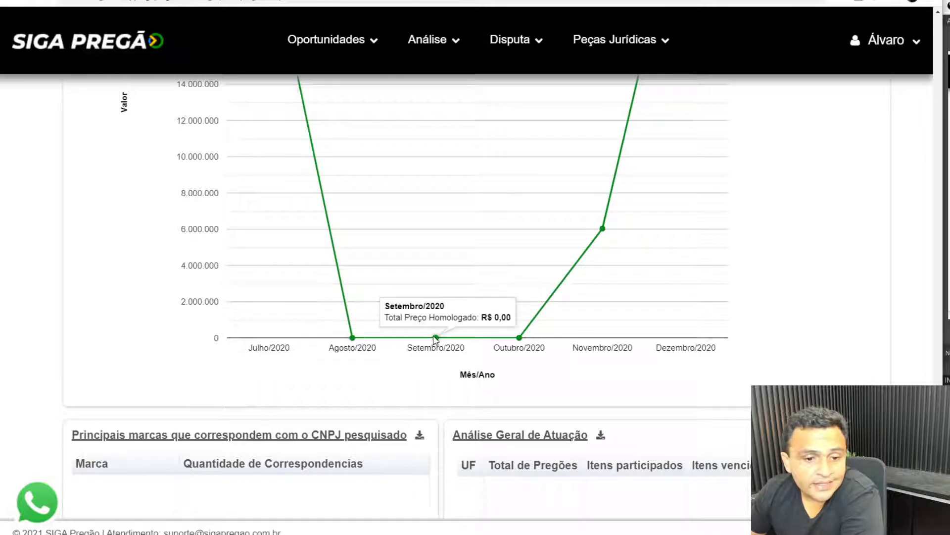
{"action": "mouse_move", "coordinate": [520, 341]}
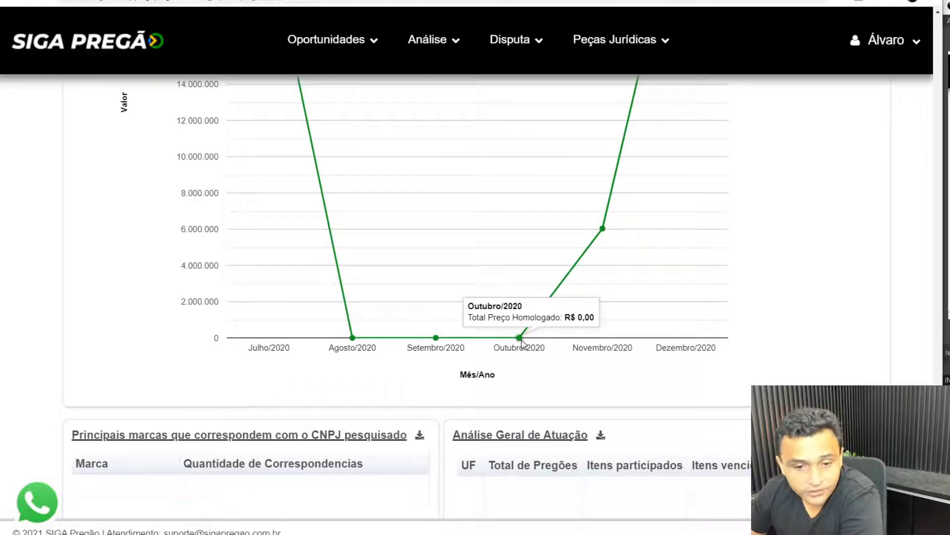
{"action": "mouse_move", "coordinate": [601, 225]}
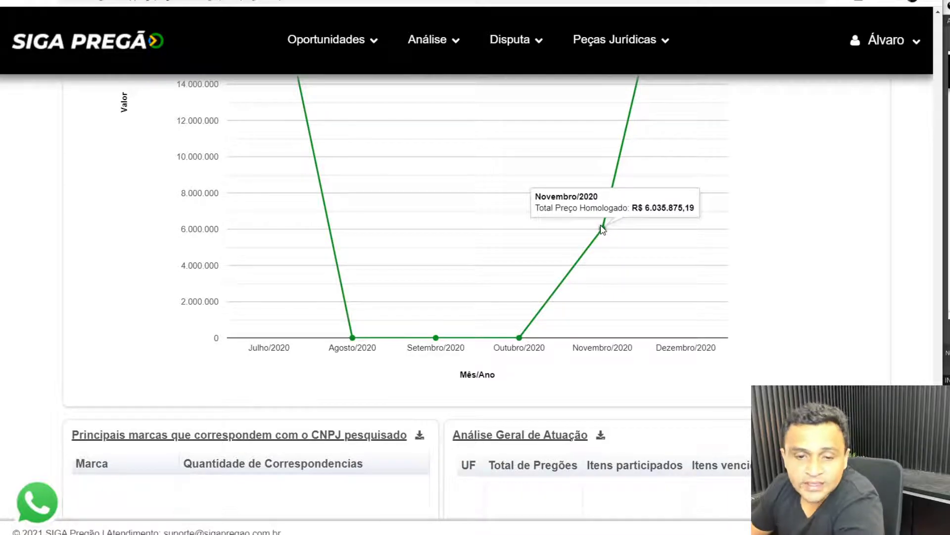
{"action": "scroll", "coordinate": [615, 238], "scroll_direction": "up", "scroll_amount": 5}
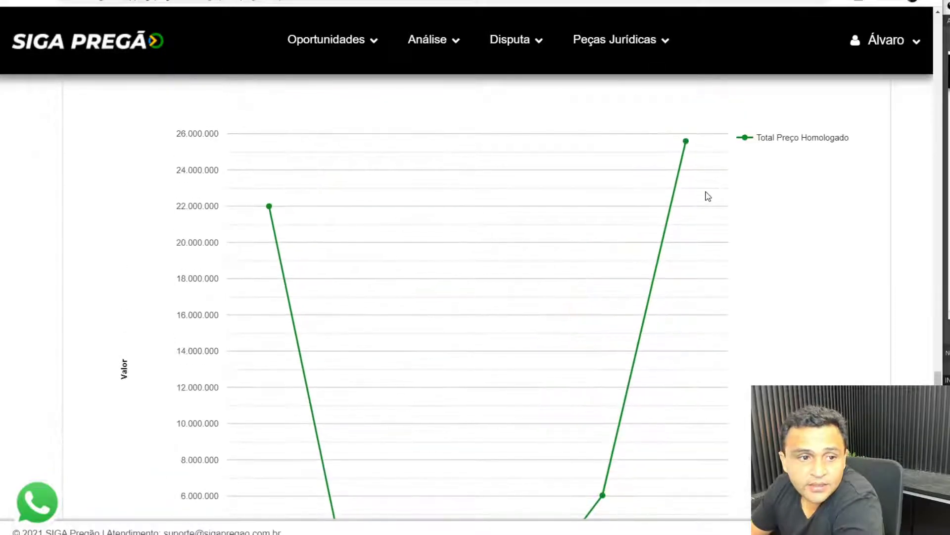
{"action": "mouse_move", "coordinate": [689, 143]}
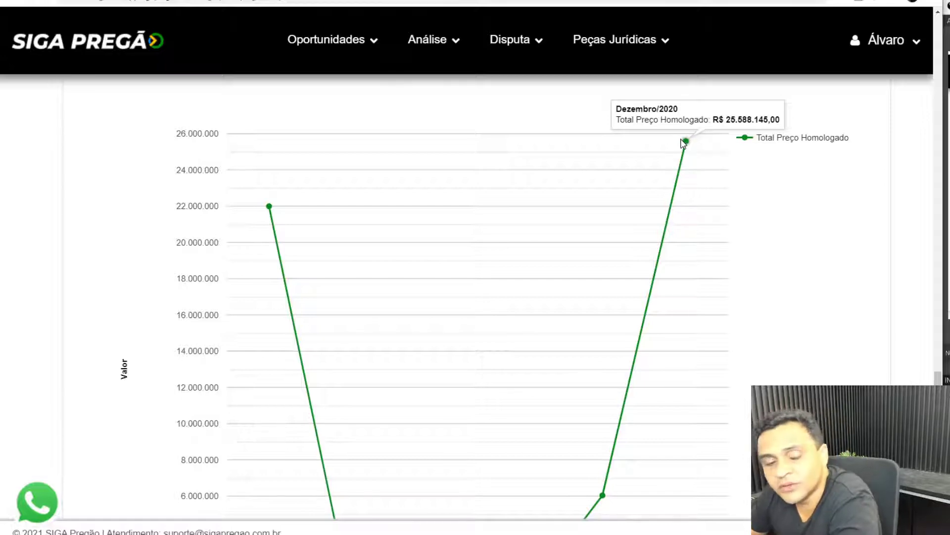
- Review the Principais marcas table to see which brands correspond to the searched company and how often
{"action": "scroll", "coordinate": [720, 295], "scroll_direction": "down", "scroll_amount": 5}
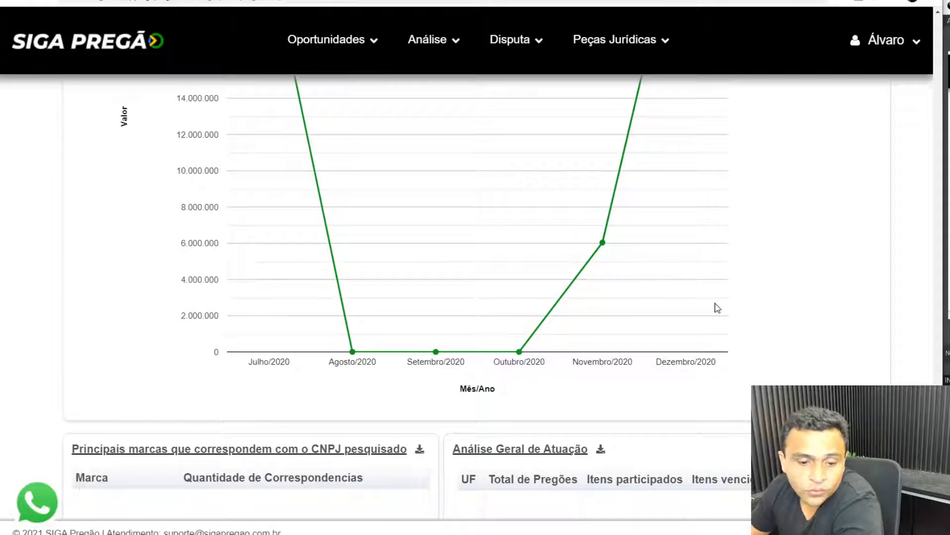
{"action": "scroll", "coordinate": [717, 306], "scroll_direction": "down", "scroll_amount": 1}
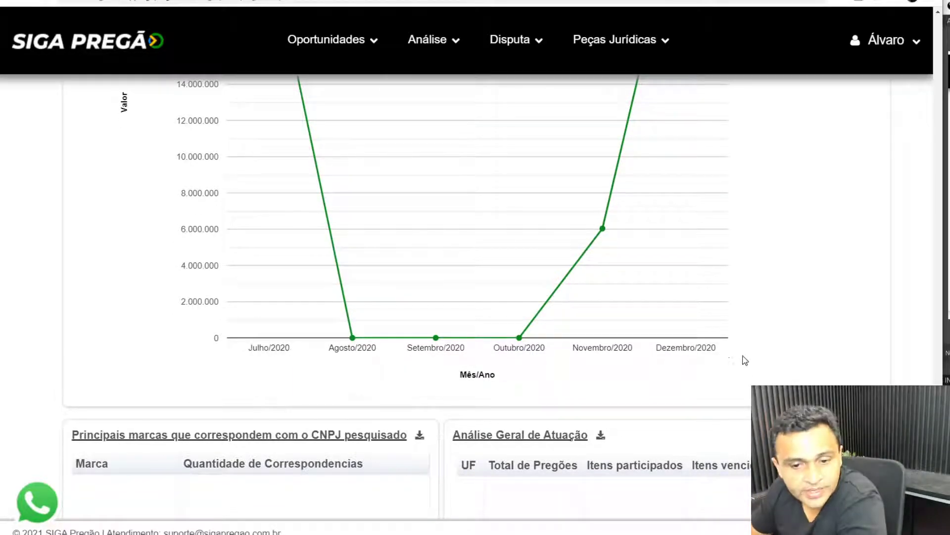
{"action": "scroll", "coordinate": [738, 252], "scroll_direction": "down", "scroll_amount": 1}
{"action": "scroll", "coordinate": [743, 273], "scroll_direction": "down", "scroll_amount": 2}
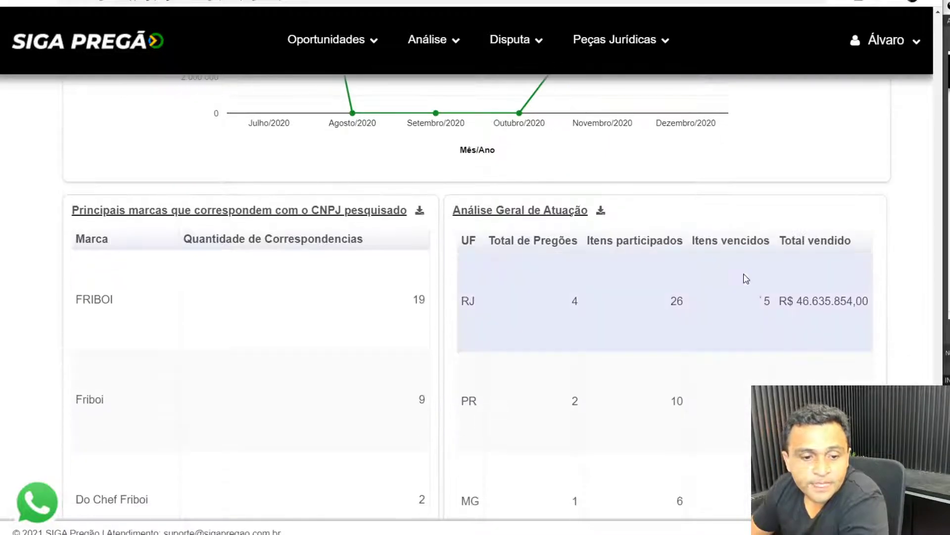
{"action": "scroll", "coordinate": [267, 306], "scroll_direction": "down", "scroll_amount": 4}
{"action": "scroll", "coordinate": [243, 303], "scroll_direction": "up", "scroll_amount": 3}
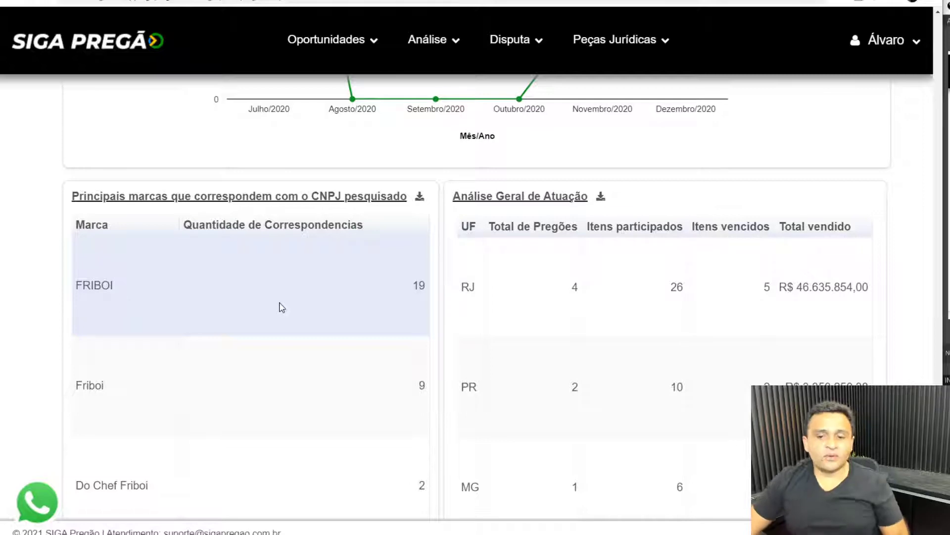
{"action": "scroll", "coordinate": [280, 307], "scroll_direction": "up", "scroll_amount": 1}
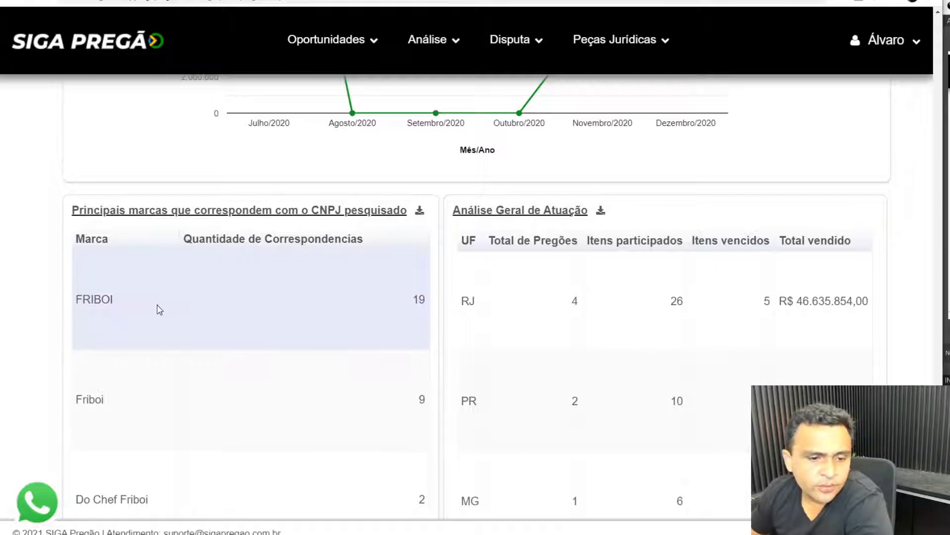
{"action": "scroll", "coordinate": [159, 310], "scroll_direction": "down", "scroll_amount": 3}
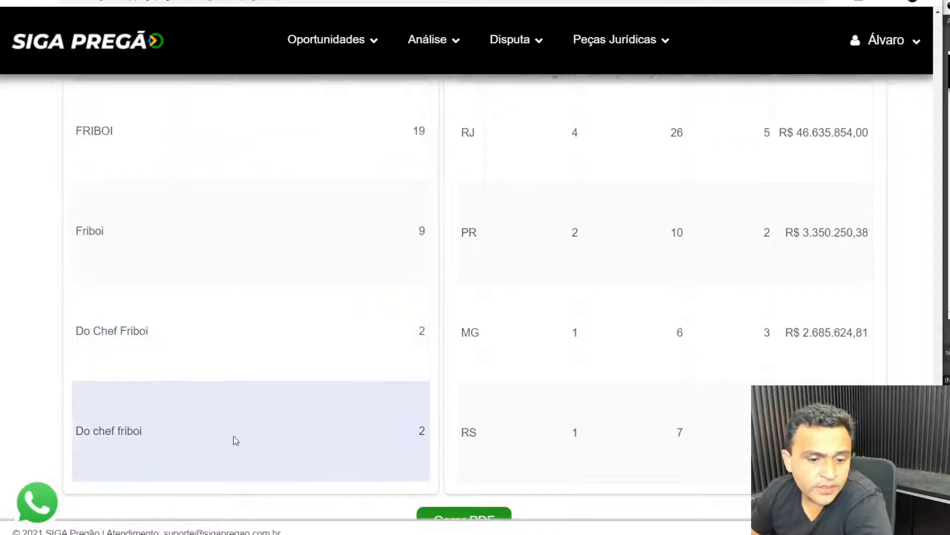
- Review the Análise Geral de Atuação table by state, covering auctions, items participated, items won and total sold
{"action": "scroll", "coordinate": [460, 431], "scroll_direction": "up", "scroll_amount": 5}
{"action": "scroll", "coordinate": [836, 296], "scroll_direction": "down", "scroll_amount": 2}
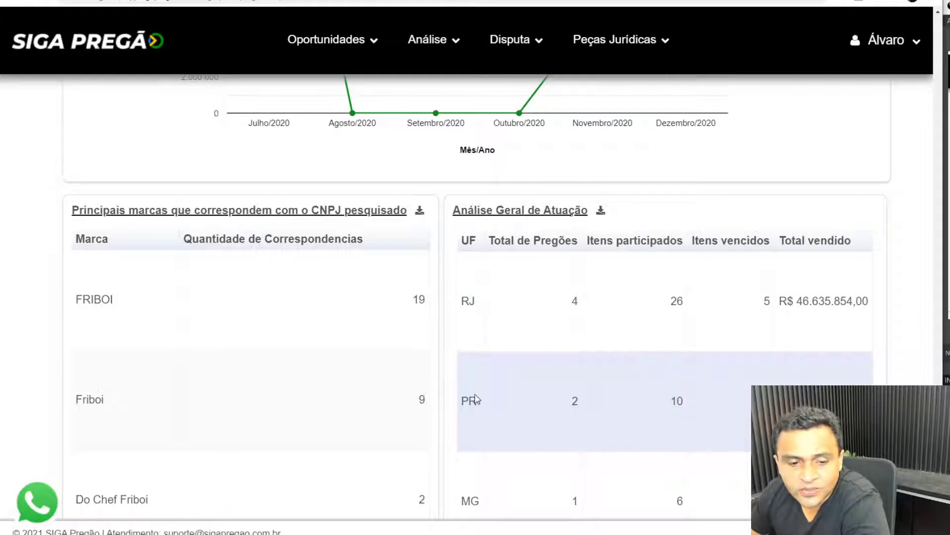
{"action": "scroll", "coordinate": [475, 398], "scroll_direction": "down", "scroll_amount": 3}
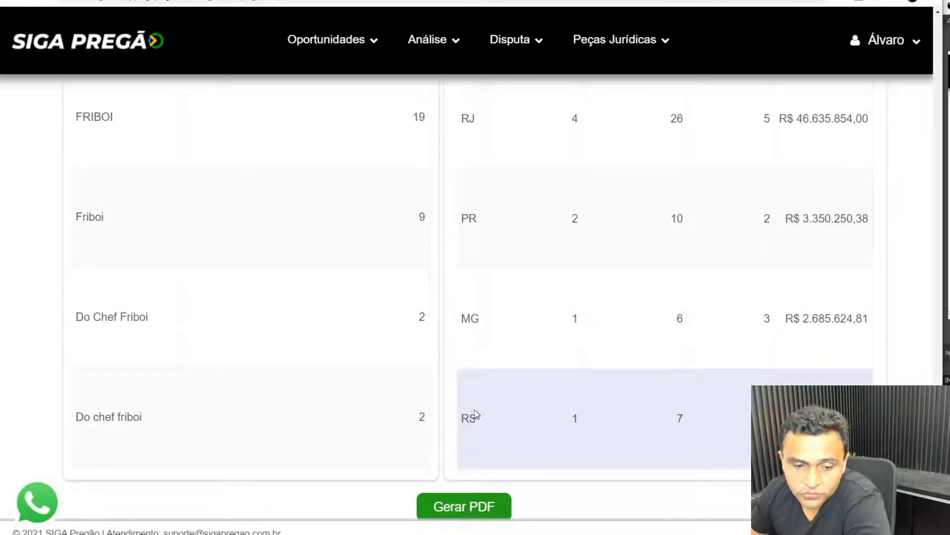
{"action": "scroll", "coordinate": [484, 399], "scroll_direction": "down", "scroll_amount": 1}
- Run the company analysis for ITACA EIRELI, found by searching "itac", and highlight its Valor Total Homologado
{"action": "scroll", "coordinate": [685, 423], "scroll_direction": "up", "scroll_amount": 10}
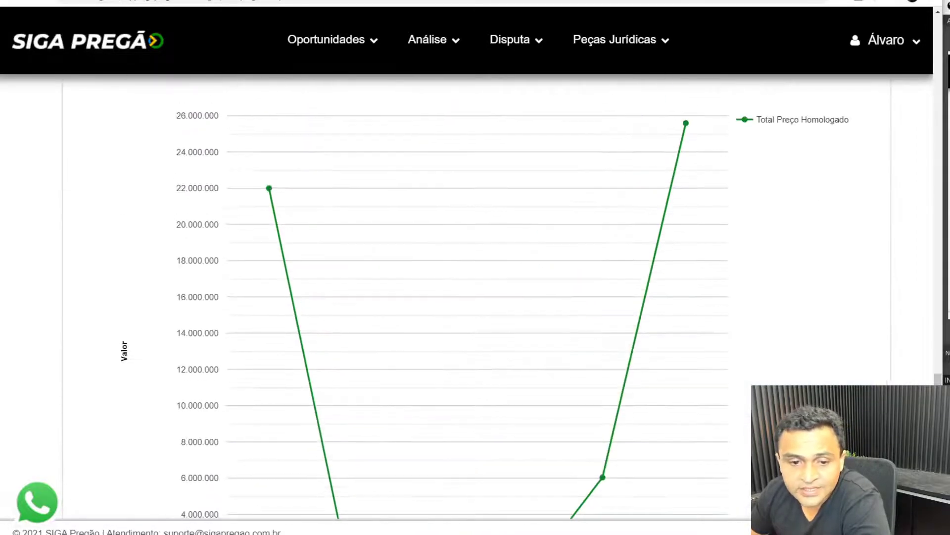
{"action": "scroll", "coordinate": [476, 297], "scroll_direction": "up", "scroll_amount": 15}
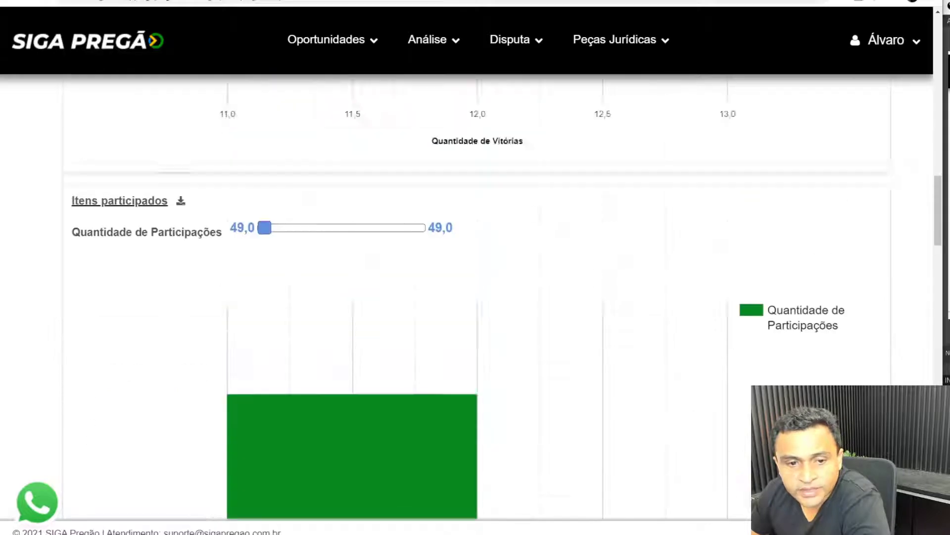
{"action": "scroll", "coordinate": [738, 403], "scroll_direction": "up", "scroll_amount": 10}
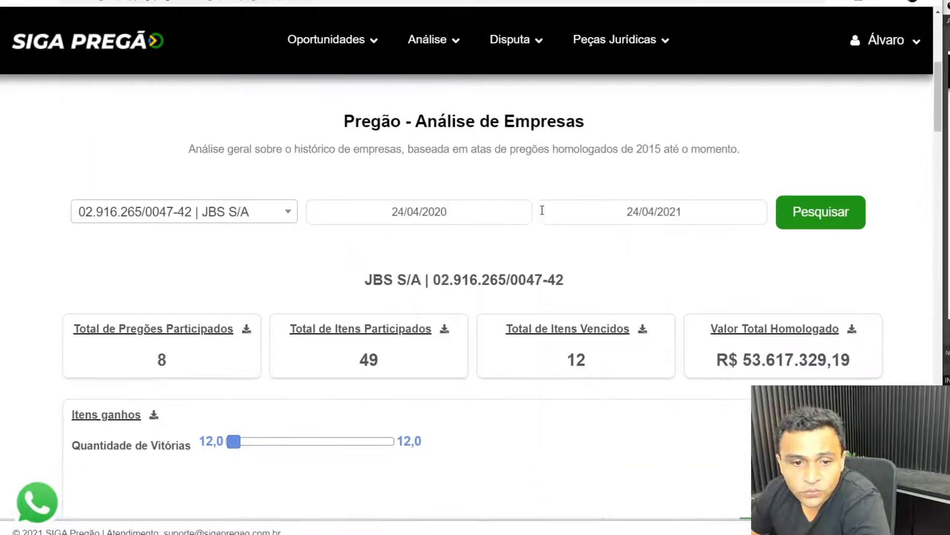
{"action": "left_click", "coordinate": [495, 217]}
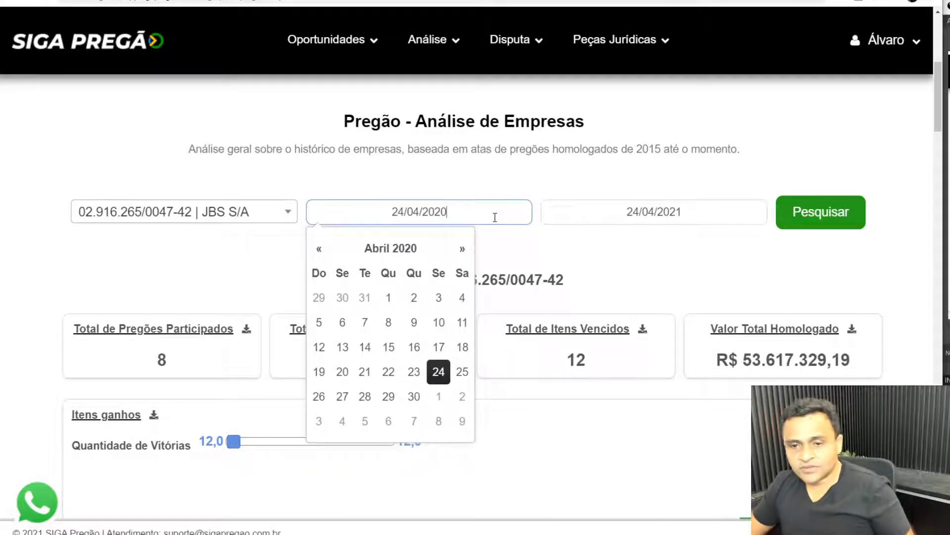
{"action": "left_click", "coordinate": [257, 217]}
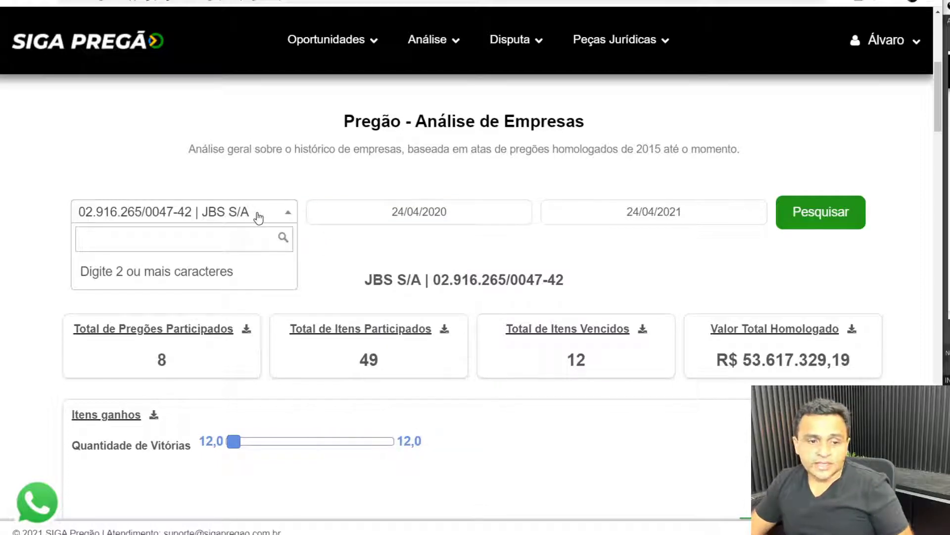
{"action": "type", "text": "i"}
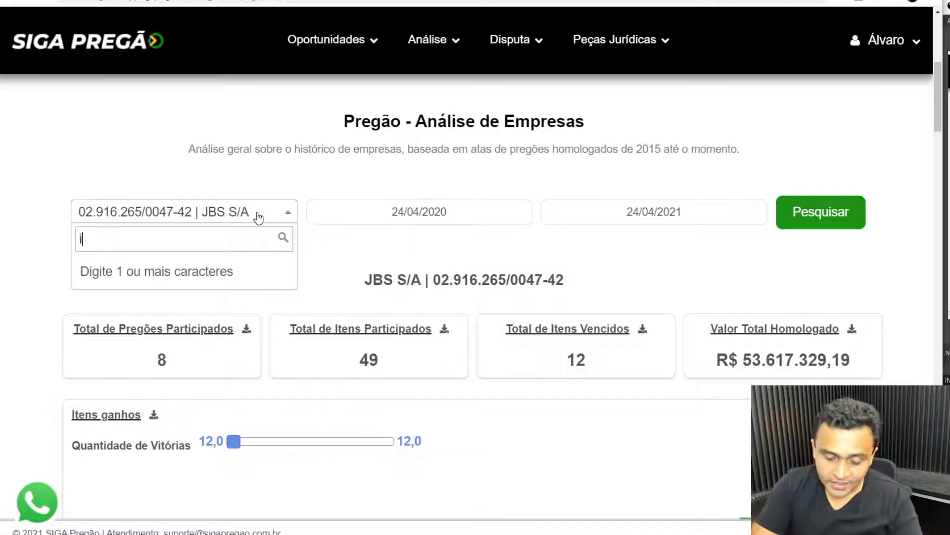
{"action": "type", "text": "tac"}
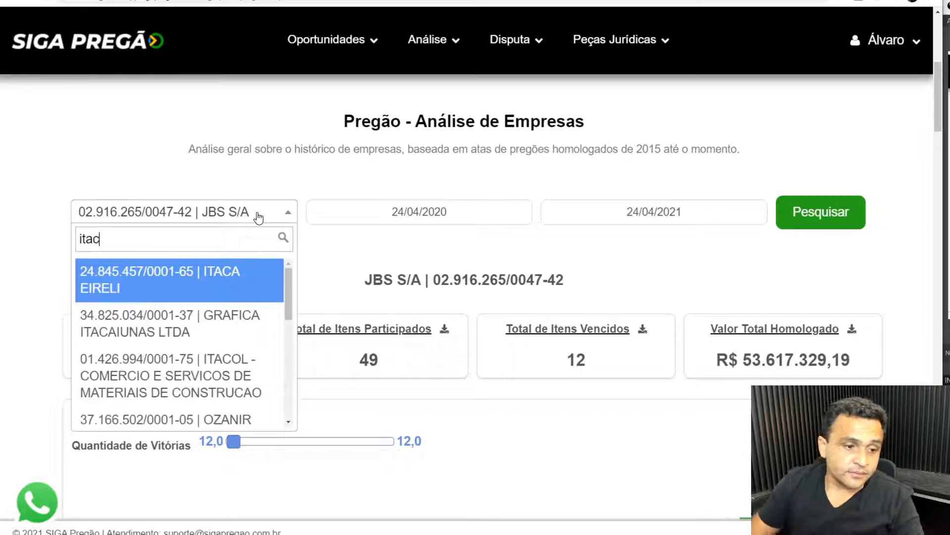
{"action": "left_click", "coordinate": [182, 283]}
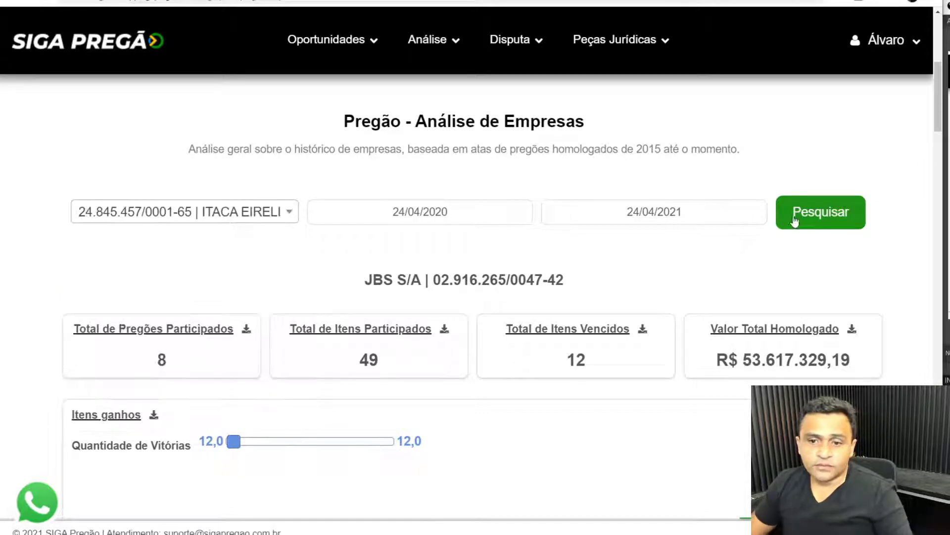
{"action": "left_click", "coordinate": [810, 221]}
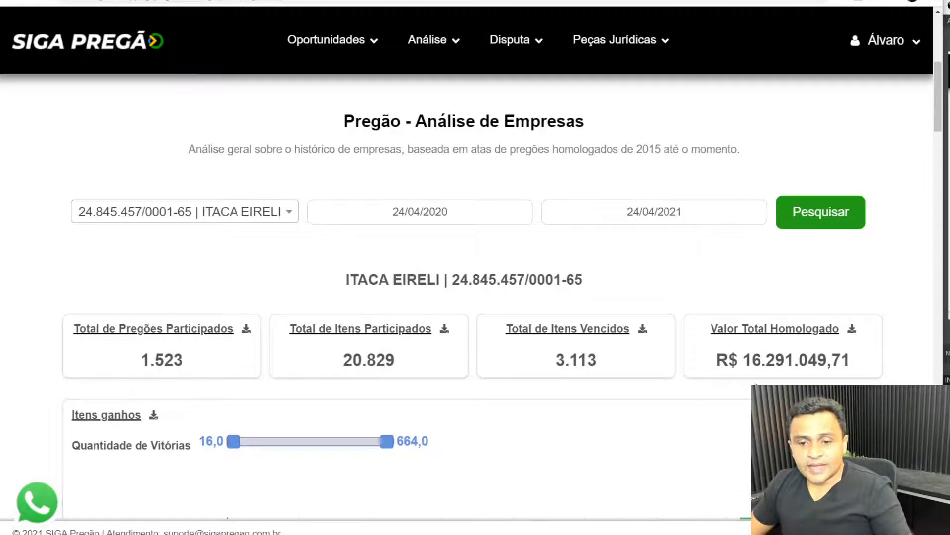
{"action": "left_click_drag", "start_coordinate": [840, 360], "coordinate": [729, 361]}
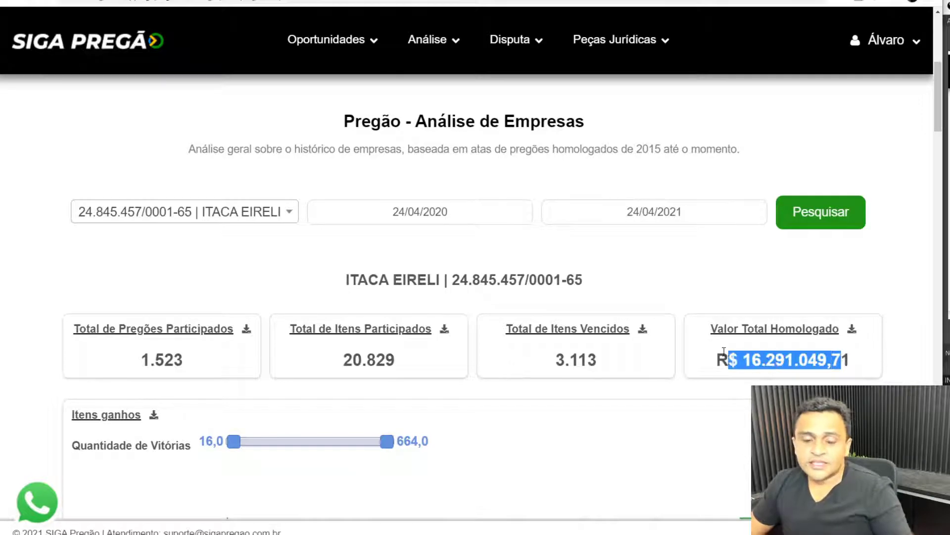
- Examine the Itens ganhos chart for ITACA EIRELI, checking the Quantidade de Vitórias of items such as CONEXÃO HIDRÁULICA and LUVA CONEXÃO
{"action": "scroll", "coordinate": [686, 358], "scroll_direction": "down", "scroll_amount": 4}
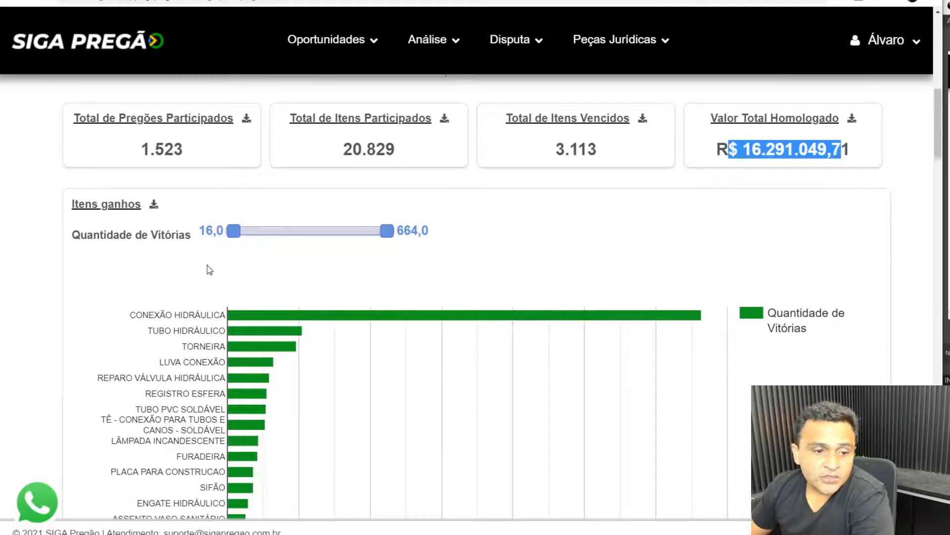
{"action": "scroll", "coordinate": [208, 270], "scroll_direction": "down", "scroll_amount": 3}
{"action": "mouse_move", "coordinate": [237, 180]}
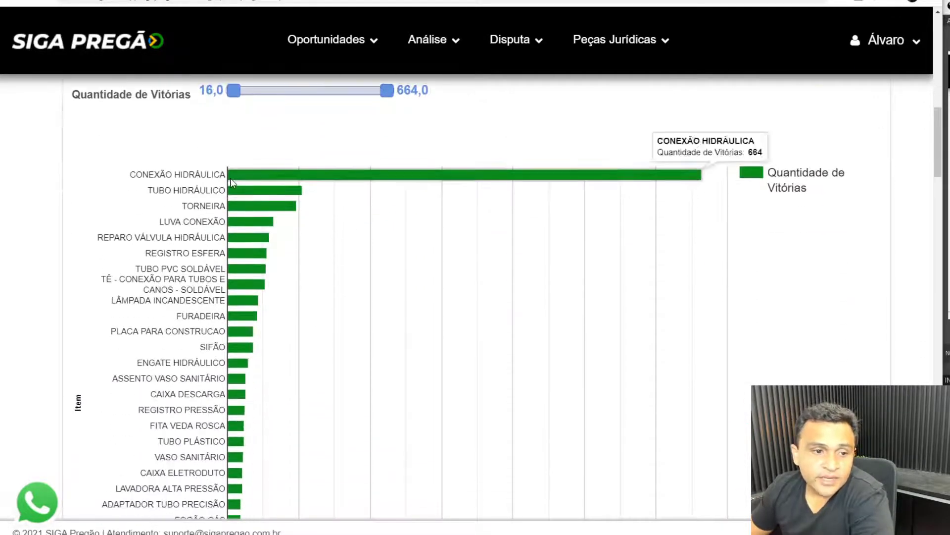
{"action": "scroll", "coordinate": [178, 148], "scroll_direction": "up", "scroll_amount": 4}
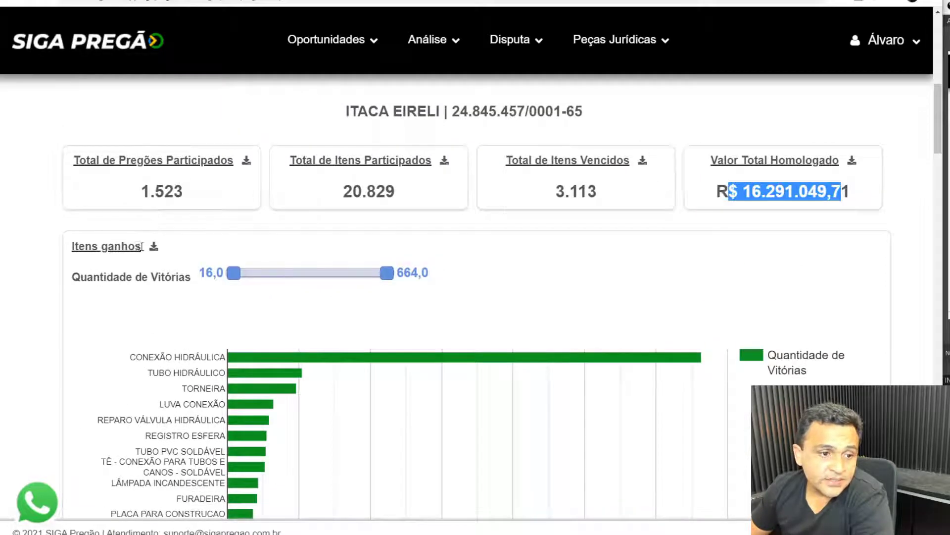
{"action": "left_click_drag", "start_coordinate": [142, 246], "coordinate": [84, 242]}
{"action": "scroll", "coordinate": [84, 241], "scroll_direction": "down", "scroll_amount": 4}
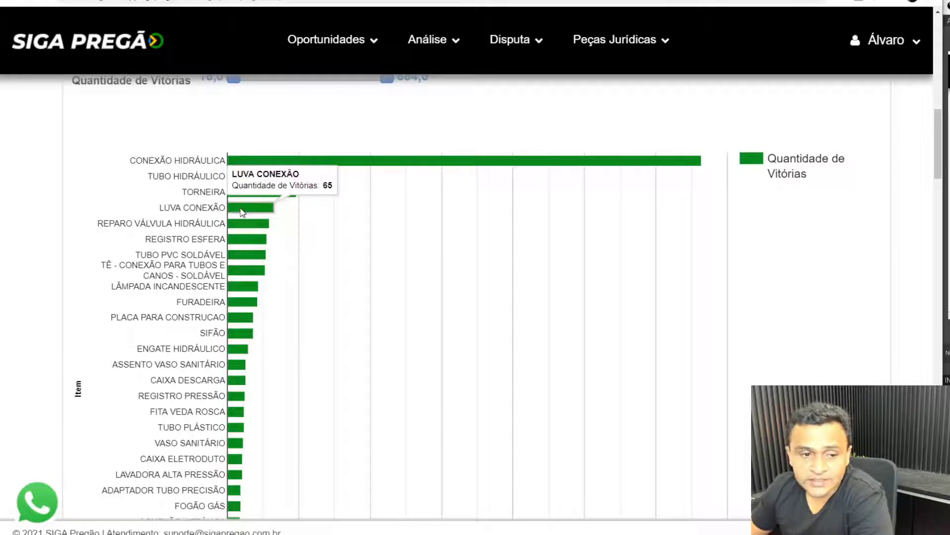
{"action": "scroll", "coordinate": [238, 228], "scroll_direction": "down", "scroll_amount": 4}
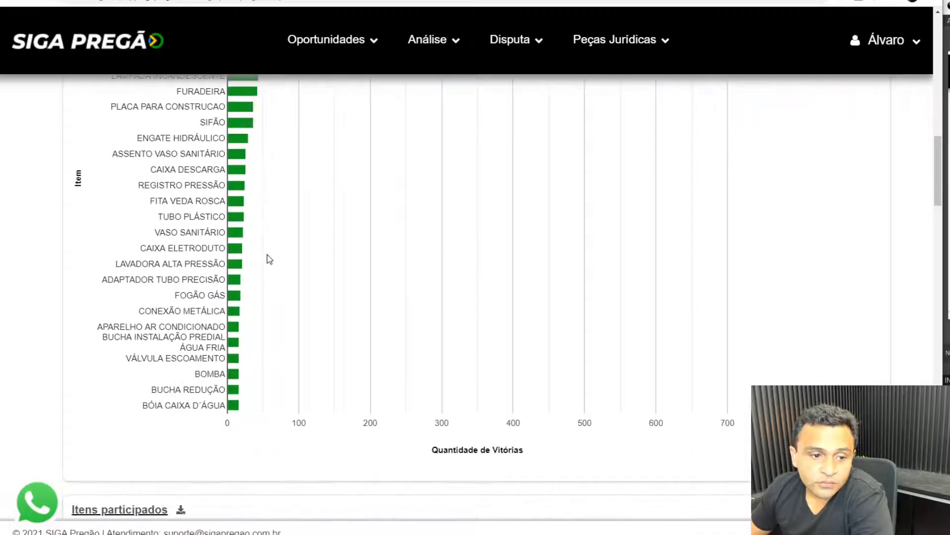
{"action": "scroll", "coordinate": [287, 253], "scroll_direction": "up", "scroll_amount": 4}
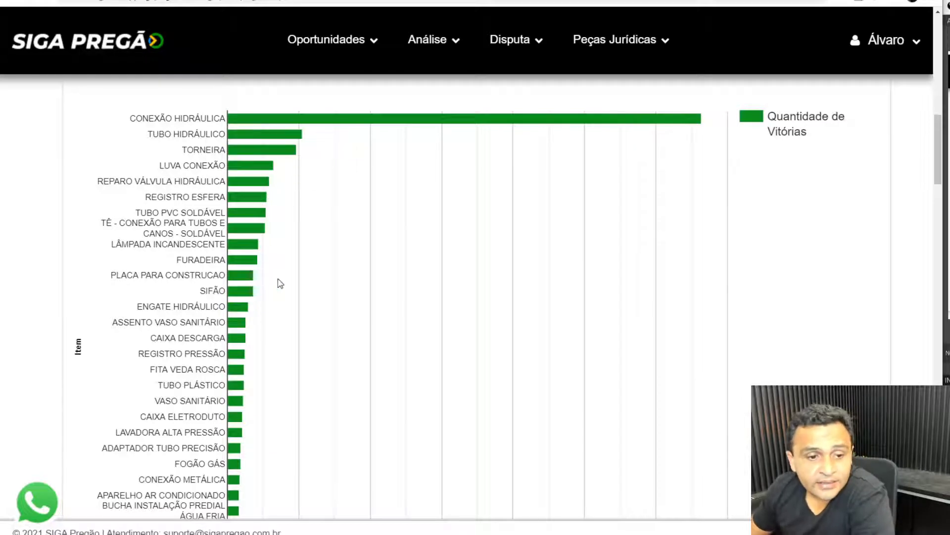
- Highlight the Valor Total Homologado figure and compare it with the range of items the company has won
{"action": "scroll", "coordinate": [277, 282], "scroll_direction": "up", "scroll_amount": 4}
{"action": "left_click_drag", "start_coordinate": [802, 162], "coordinate": [727, 164]}
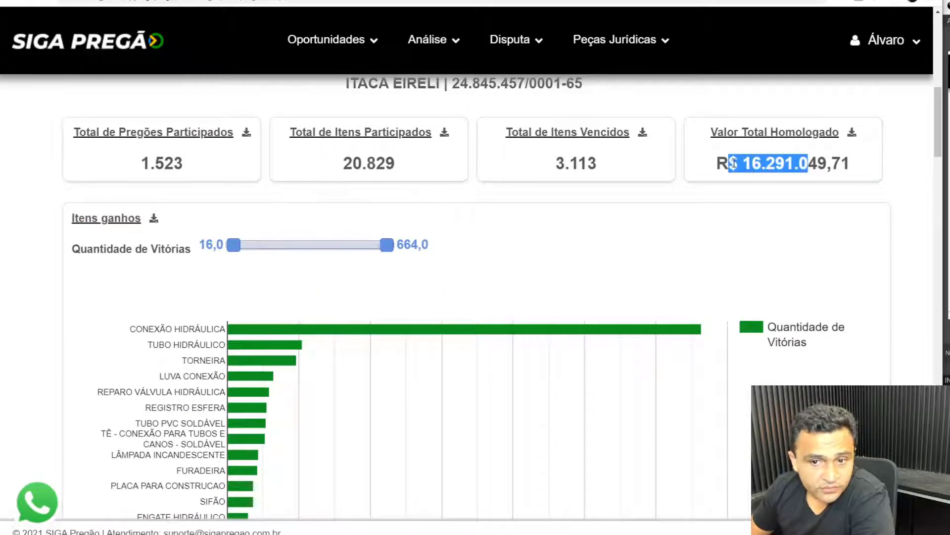
{"action": "scroll", "coordinate": [366, 283], "scroll_direction": "down", "scroll_amount": 5}
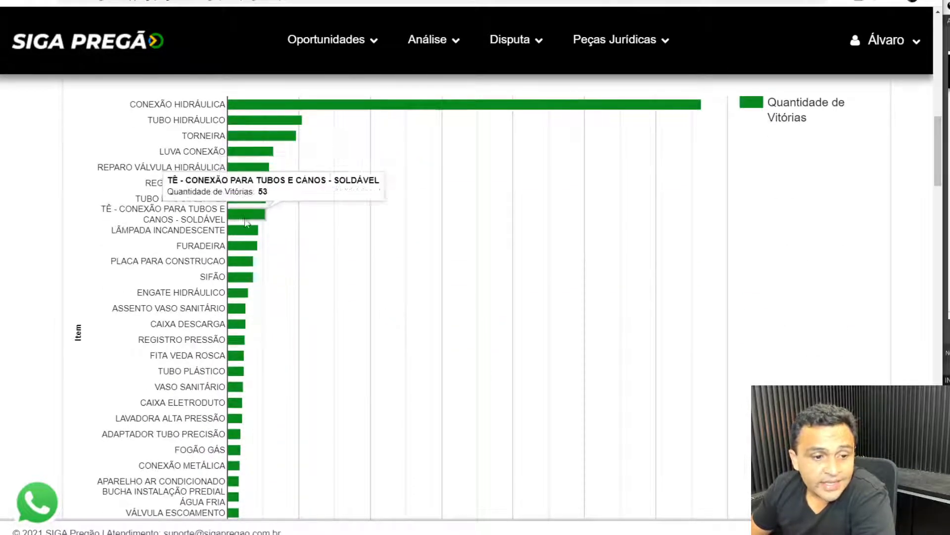
{"action": "scroll", "coordinate": [250, 358], "scroll_direction": "down", "scroll_amount": 8}
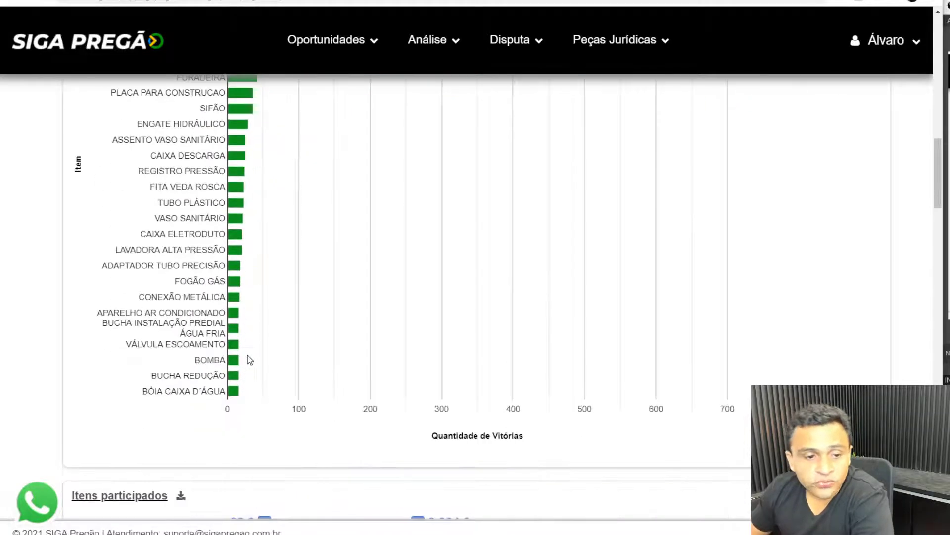
{"action": "scroll", "coordinate": [250, 357], "scroll_direction": "up", "scroll_amount": 6}
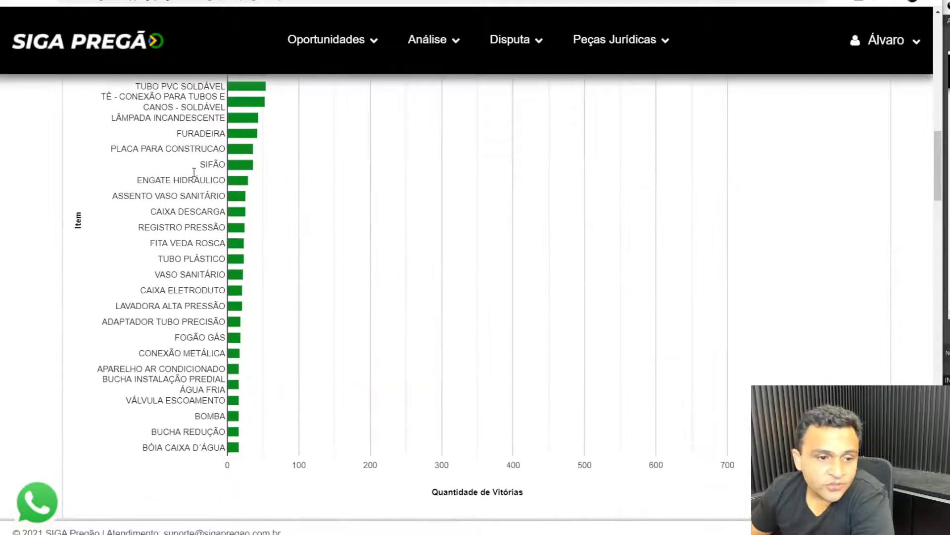
- Examine the Itens participados chart, noting items such as REGISTRO GAVETA and FORNO MICROONDAS, and compare it with the items won
{"action": "scroll", "coordinate": [204, 221], "scroll_direction": "down", "scroll_amount": 10}
{"action": "scroll", "coordinate": [229, 252], "scroll_direction": "up", "scroll_amount": 10}
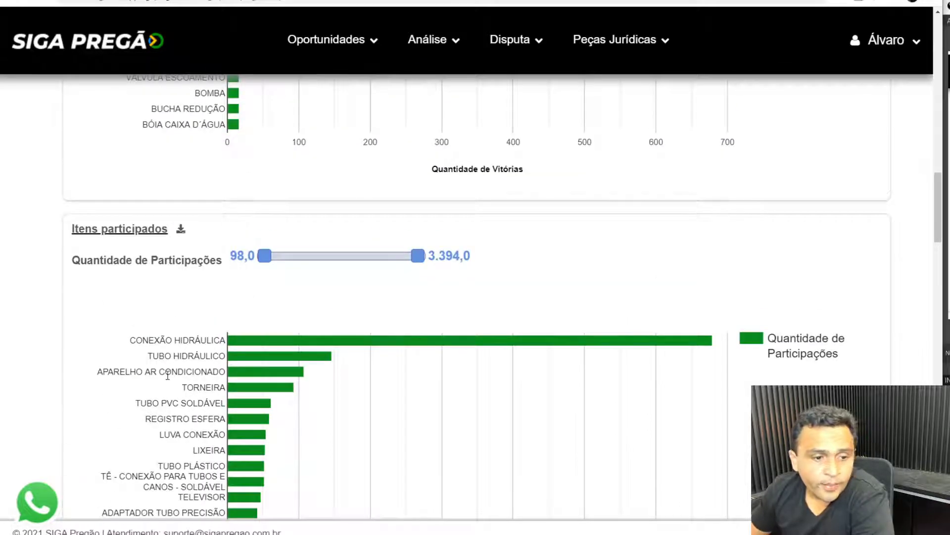
{"action": "scroll", "coordinate": [204, 390], "scroll_direction": "down", "scroll_amount": 4}
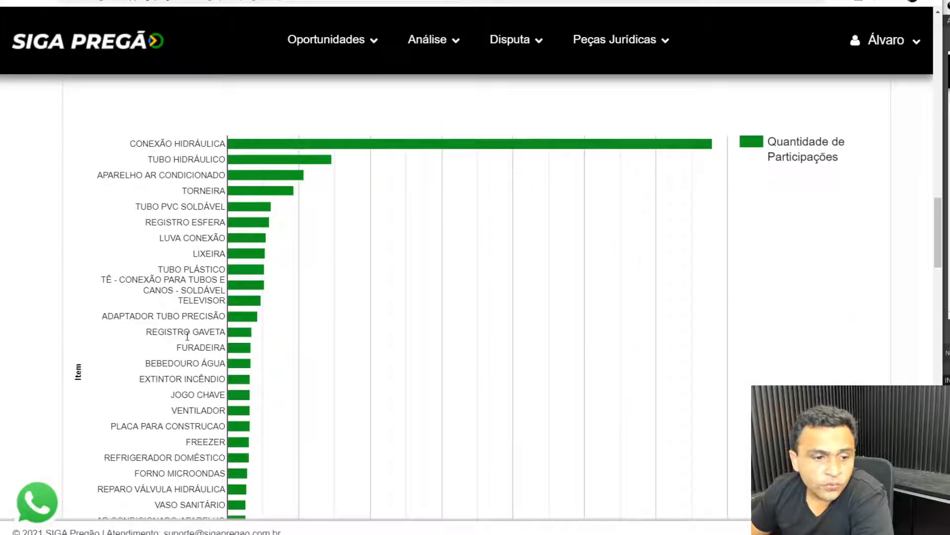
{"action": "left_click_drag", "start_coordinate": [187, 336], "coordinate": [197, 337]}
{"action": "scroll", "coordinate": [201, 337], "scroll_direction": "down", "scroll_amount": 4}
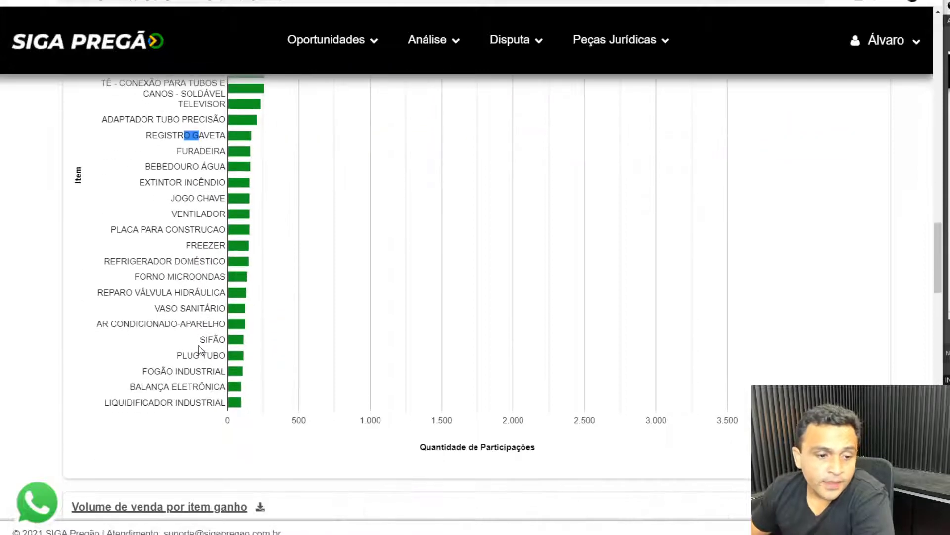
{"action": "left_click", "coordinate": [203, 343]}
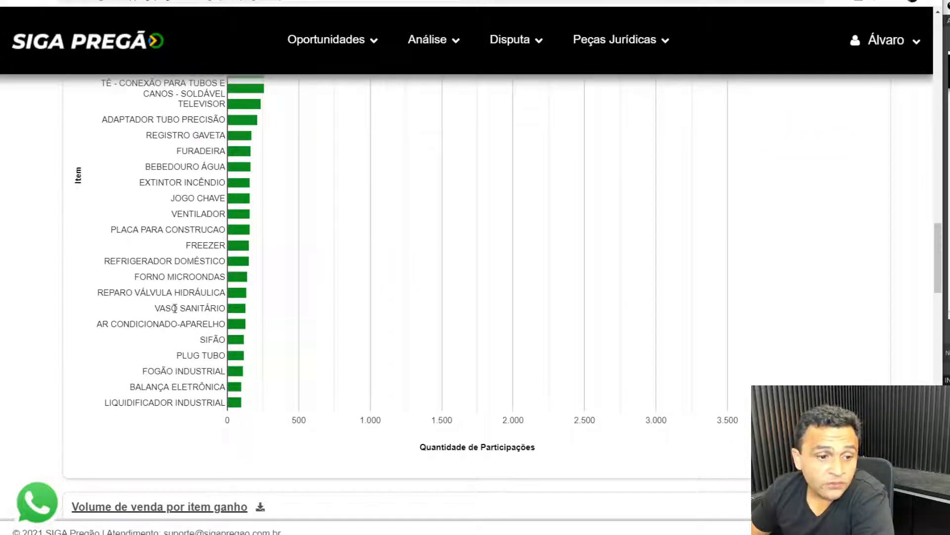
{"action": "left_click_drag", "start_coordinate": [147, 277], "coordinate": [186, 273]}
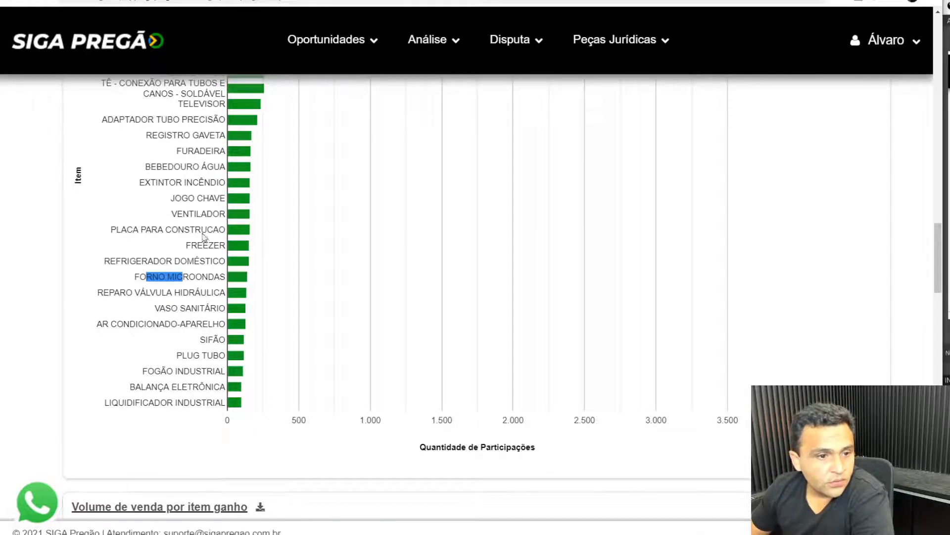
{"action": "scroll", "coordinate": [374, 348], "scroll_direction": "up", "scroll_amount": 5}
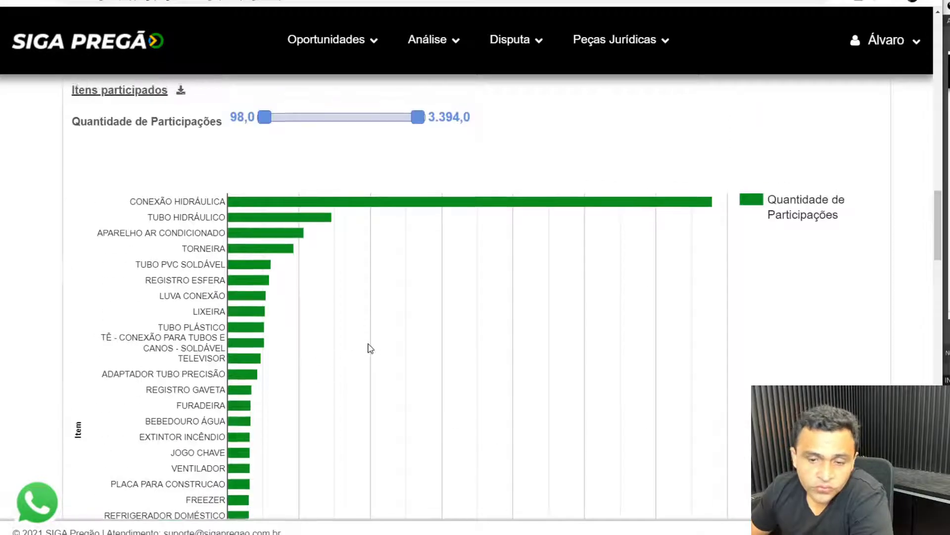
{"action": "scroll", "coordinate": [376, 356], "scroll_direction": "up", "scroll_amount": 5}
{"action": "scroll", "coordinate": [388, 367], "scroll_direction": "up", "scroll_amount": 6}
{"action": "scroll", "coordinate": [392, 388], "scroll_direction": "down", "scroll_amount": 7}
{"action": "scroll", "coordinate": [391, 389], "scroll_direction": "down", "scroll_amount": 7}
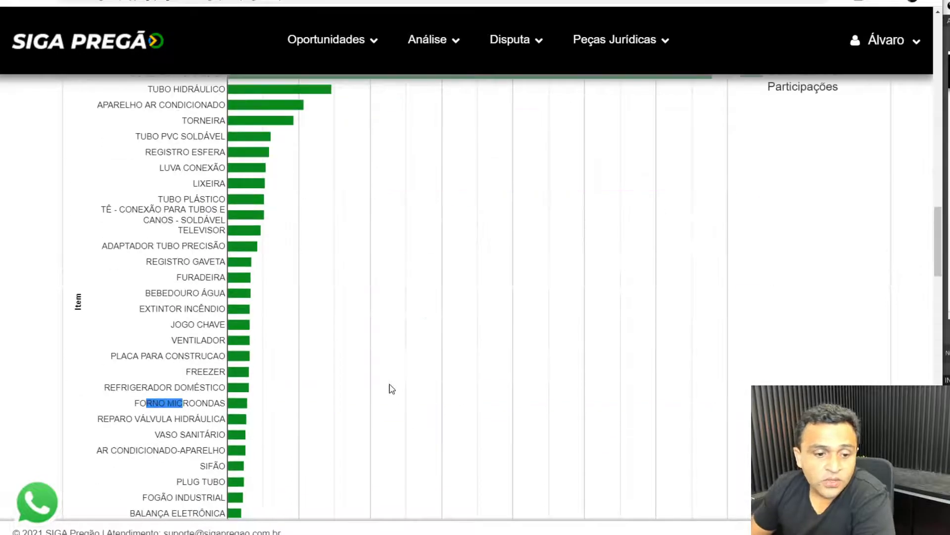
- Check the sales value of CONEXÃO HIDRÁULICA, APARELHO AR CONDICIONADO, TUBO HIDRÁULICO and LUVA CONEXÃO in the Volume de venda por item ganho chart
{"action": "scroll", "coordinate": [392, 388], "scroll_direction": "down", "scroll_amount": 18}
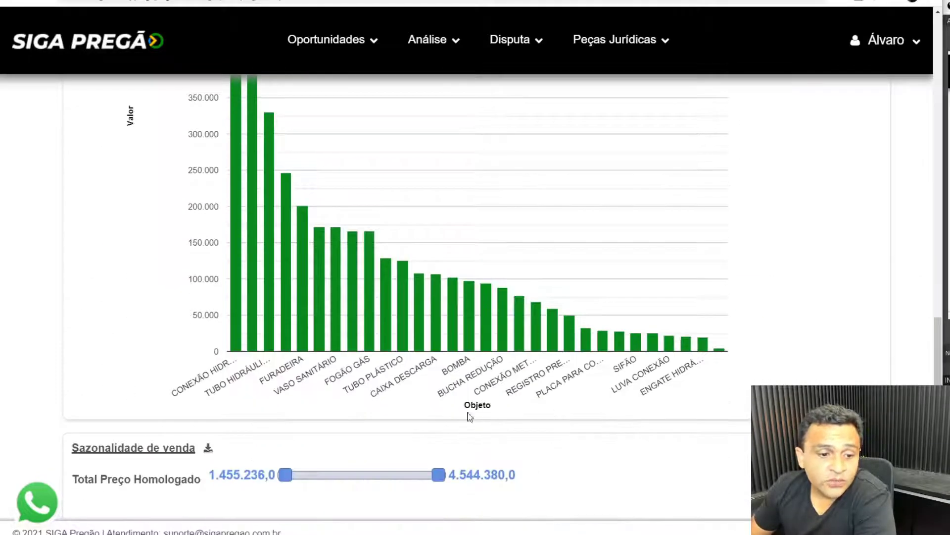
{"action": "scroll", "coordinate": [470, 416], "scroll_direction": "up", "scroll_amount": 9}
{"action": "scroll", "coordinate": [310, 266], "scroll_direction": "up", "scroll_amount": 5}
{"action": "left_click_drag", "start_coordinate": [79, 299], "coordinate": [229, 322]}
{"action": "scroll", "coordinate": [242, 322], "scroll_direction": "down", "scroll_amount": 5}
{"action": "mouse_move", "coordinate": [236, 292]}
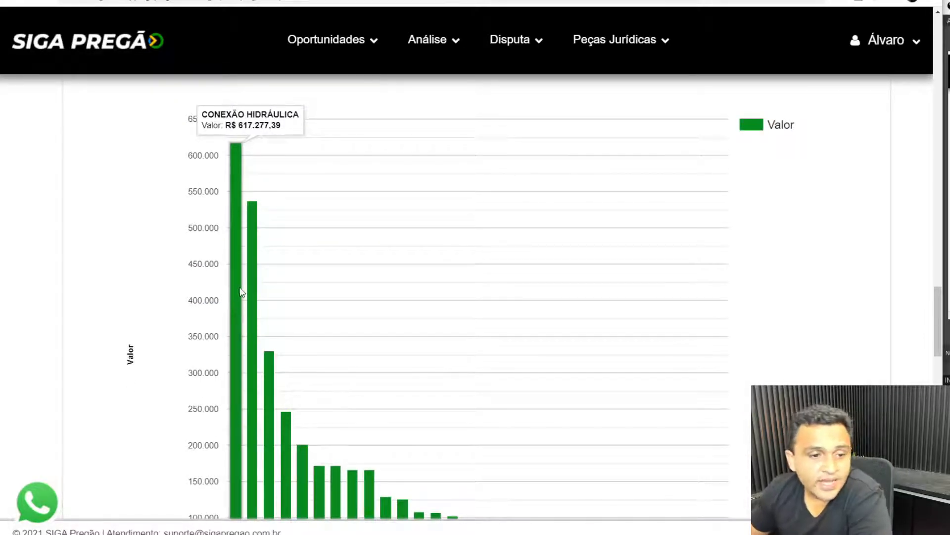
{"action": "scroll", "coordinate": [240, 287], "scroll_direction": "down", "scroll_amount": 1}
{"action": "mouse_move", "coordinate": [252, 278]}
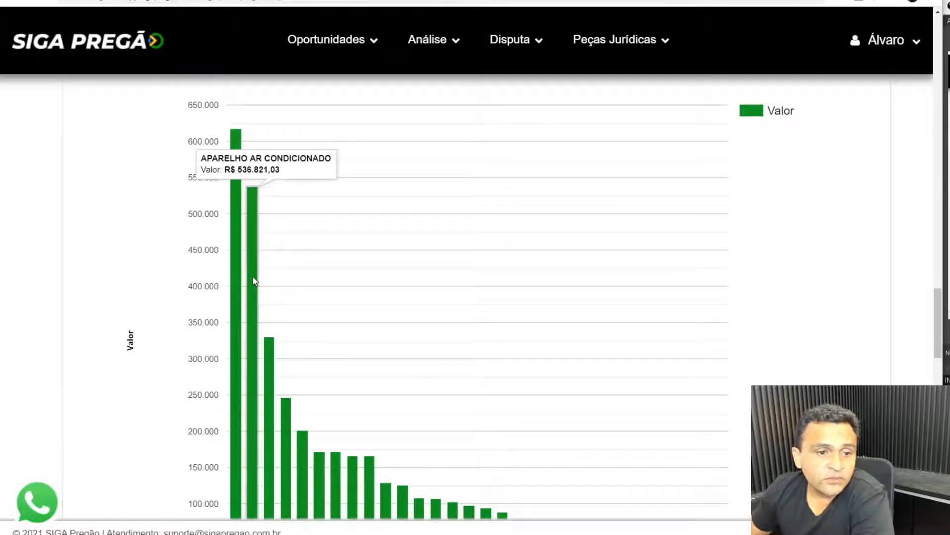
{"action": "mouse_move", "coordinate": [274, 351]}
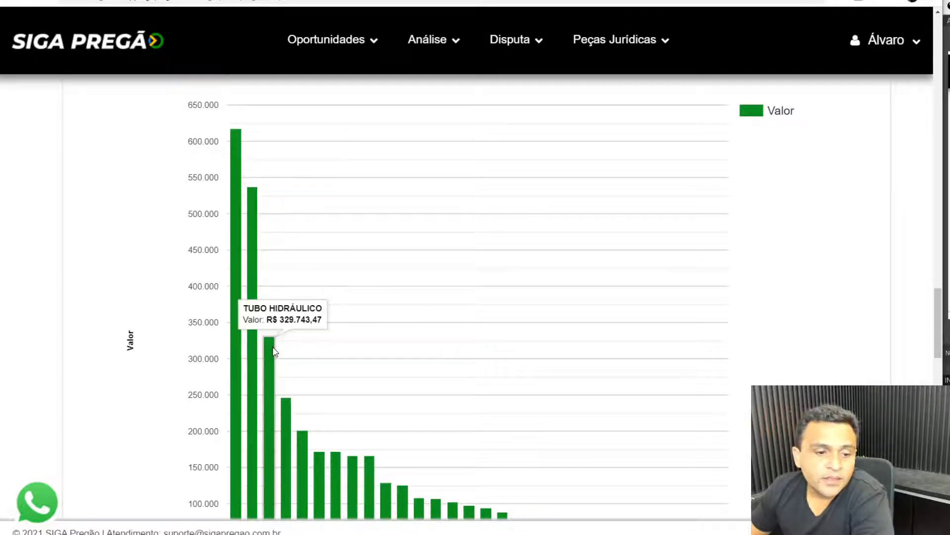
{"action": "scroll", "coordinate": [275, 349], "scroll_direction": "down", "scroll_amount": 3}
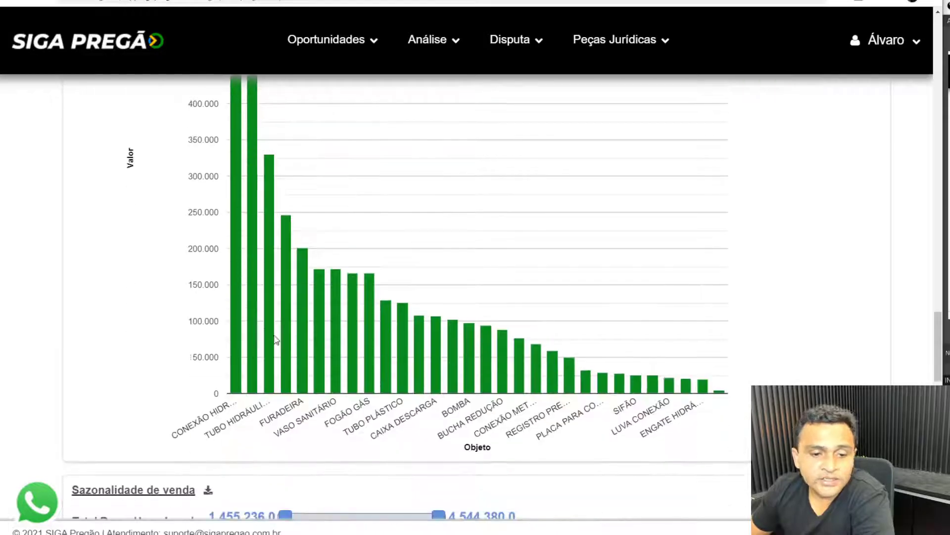
{"action": "mouse_move", "coordinate": [669, 384]}
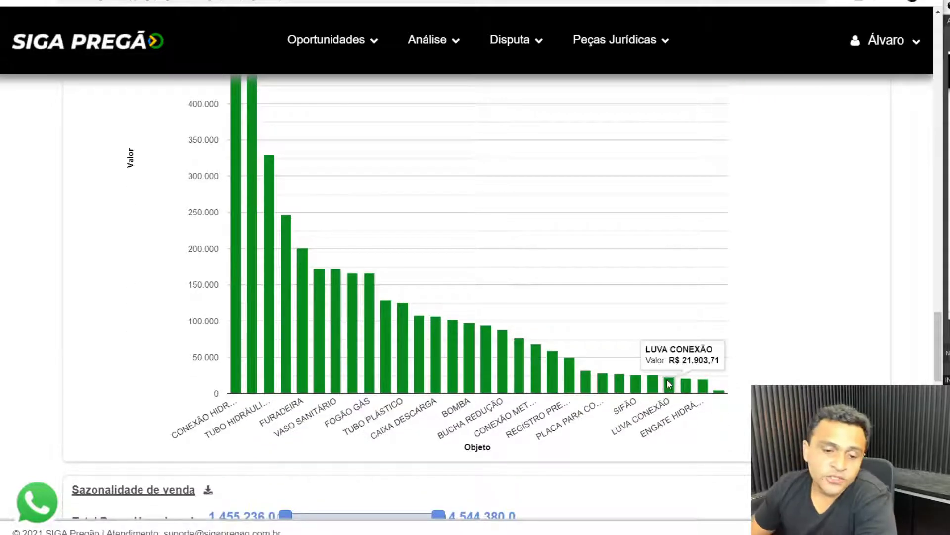
- Check the Total Preço Homologado by month in the Sazonalidade de venda chart, including Junho/2020 and Setembro/2020
{"action": "scroll", "coordinate": [686, 382], "scroll_direction": "down", "scroll_amount": 6}
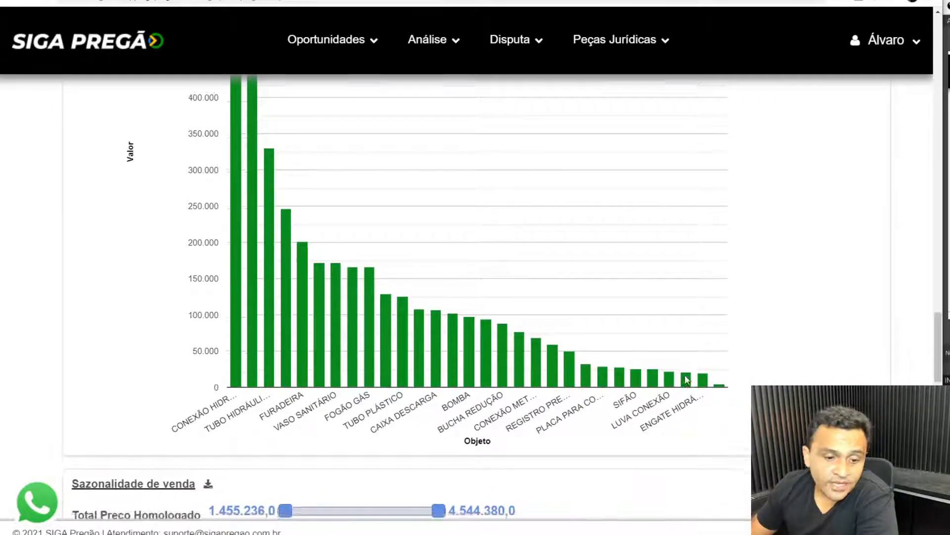
{"action": "scroll", "coordinate": [686, 380], "scroll_direction": "down", "scroll_amount": 3}
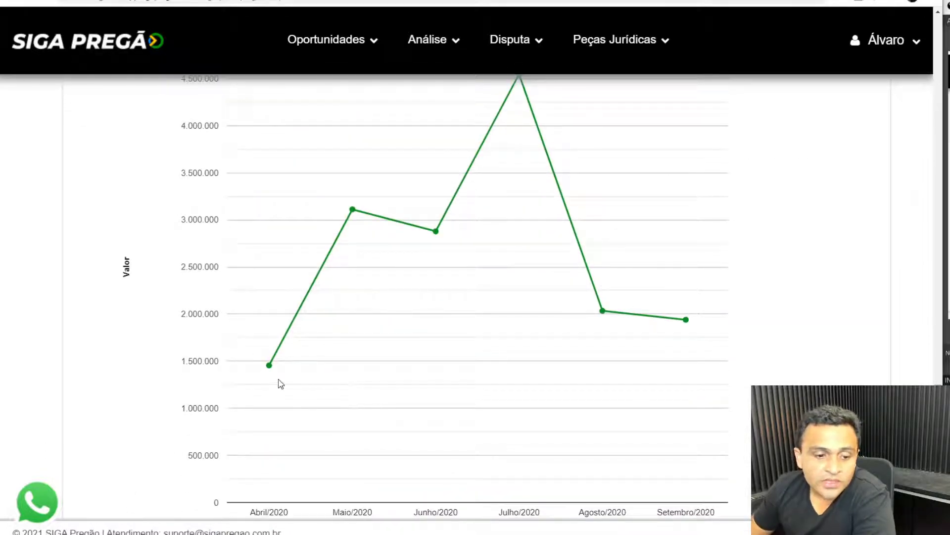
{"action": "scroll", "coordinate": [296, 399], "scroll_direction": "up", "scroll_amount": 3}
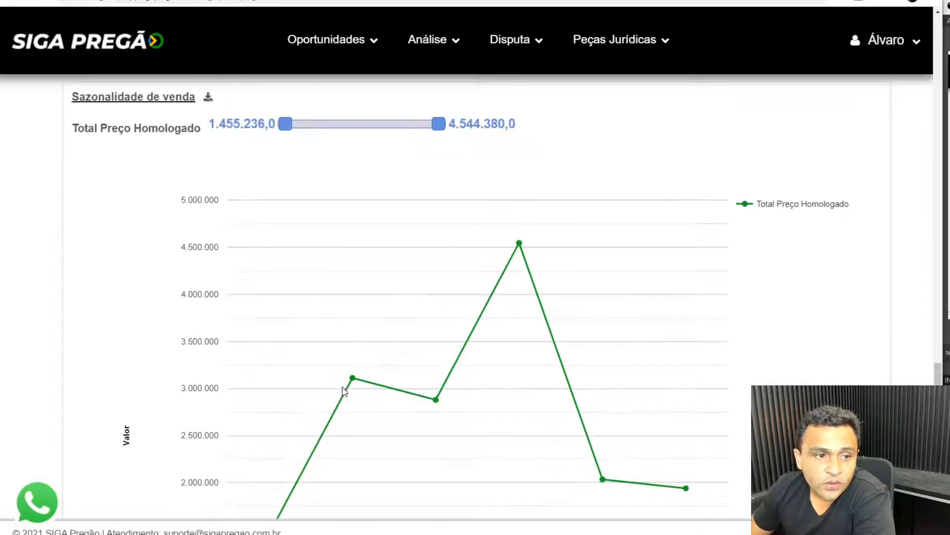
{"action": "mouse_move", "coordinate": [432, 403]}
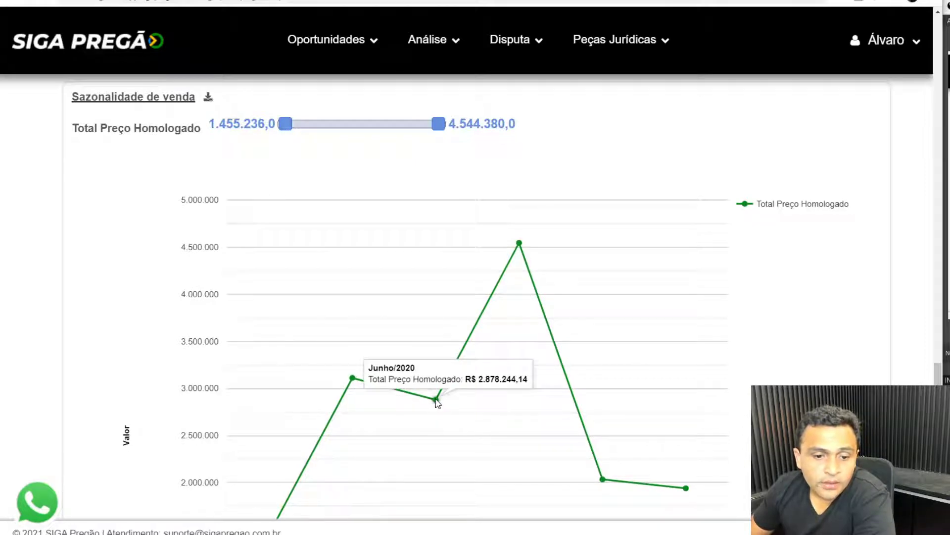
{"action": "scroll", "coordinate": [437, 402], "scroll_direction": "down", "scroll_amount": 3}
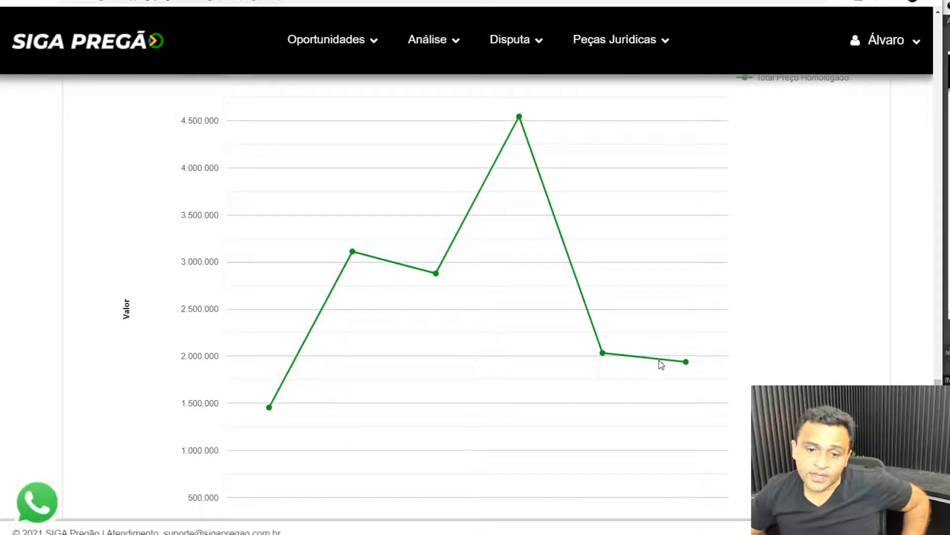
{"action": "mouse_move", "coordinate": [691, 370]}
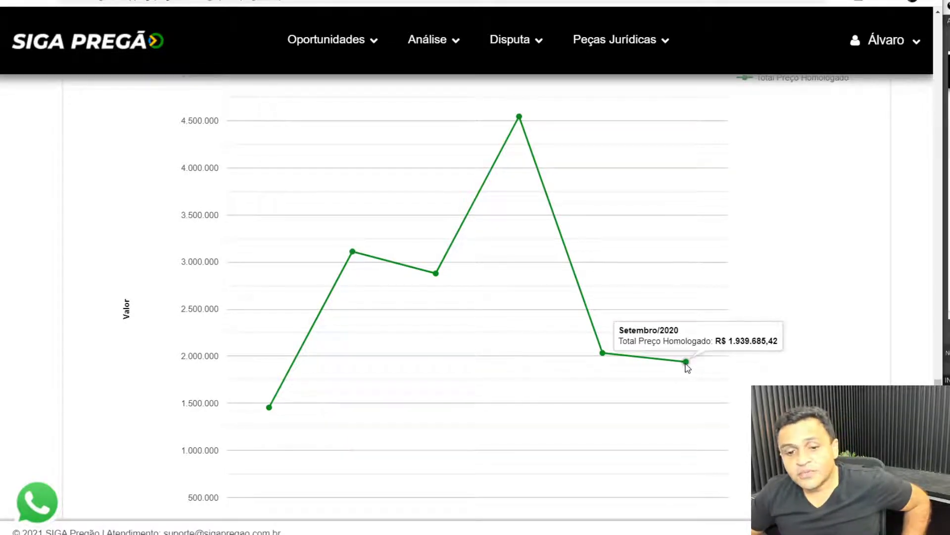
- Sort the Análise Geral de Atuação table by Total vendido in ascending order and look through the states
{"action": "scroll", "coordinate": [688, 366], "scroll_direction": "down", "scroll_amount": 5}
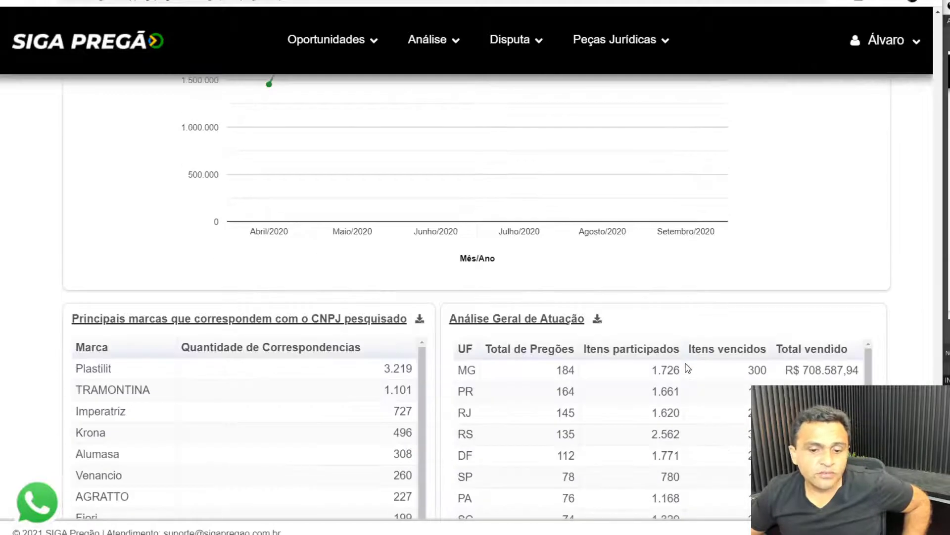
{"action": "scroll", "coordinate": [414, 303], "scroll_direction": "down", "scroll_amount": 2}
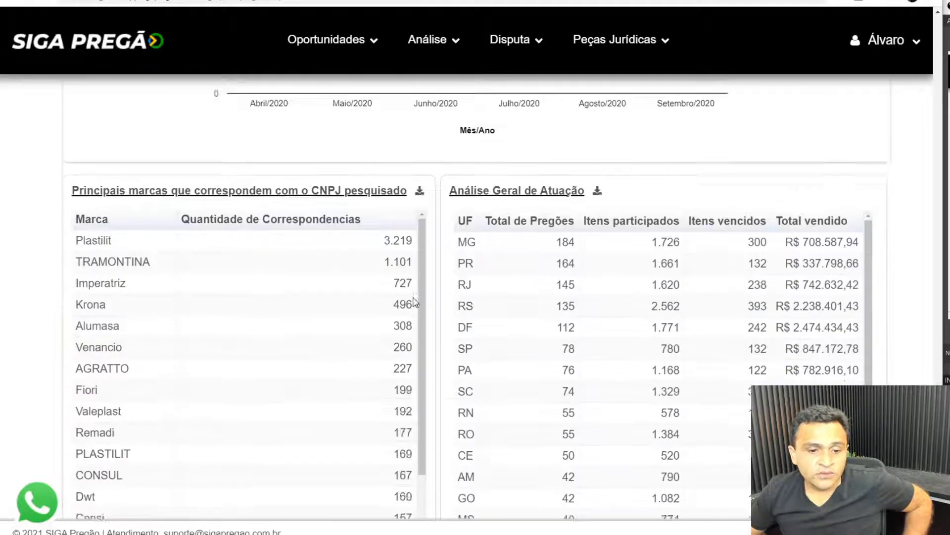
{"action": "scroll", "coordinate": [414, 302], "scroll_direction": "down", "scroll_amount": 2}
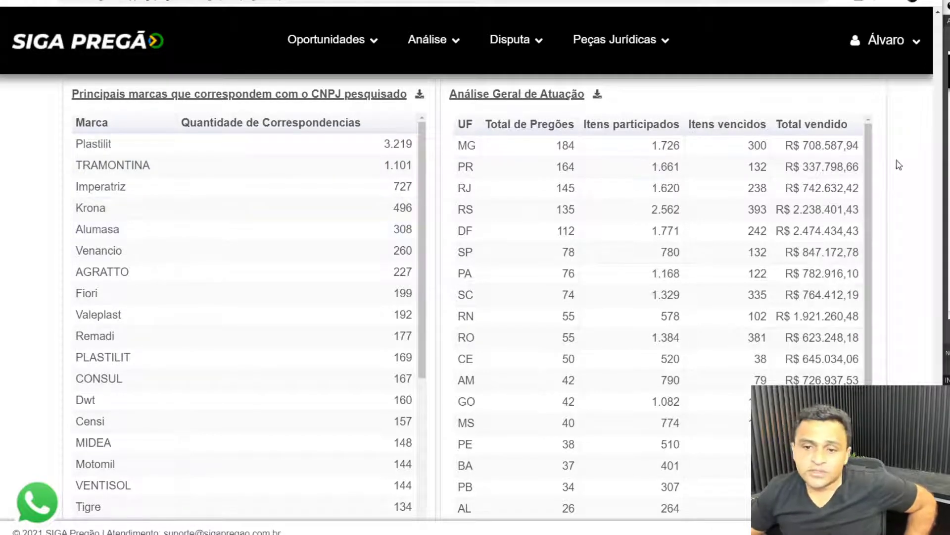
{"action": "left_click", "coordinate": [816, 130]}
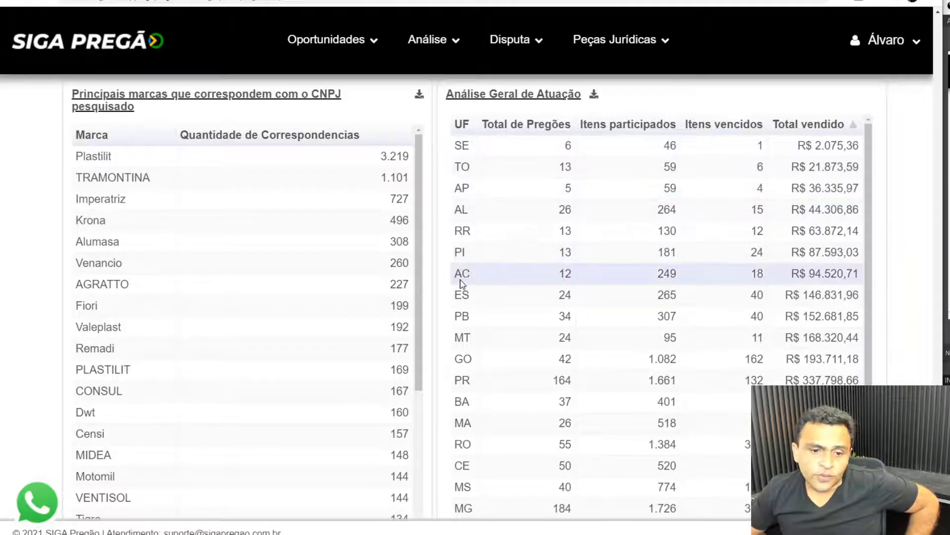
{"action": "scroll", "coordinate": [492, 276], "scroll_direction": "down", "scroll_amount": 6}
{"action": "scroll", "coordinate": [895, 261], "scroll_direction": "up", "scroll_amount": 15}
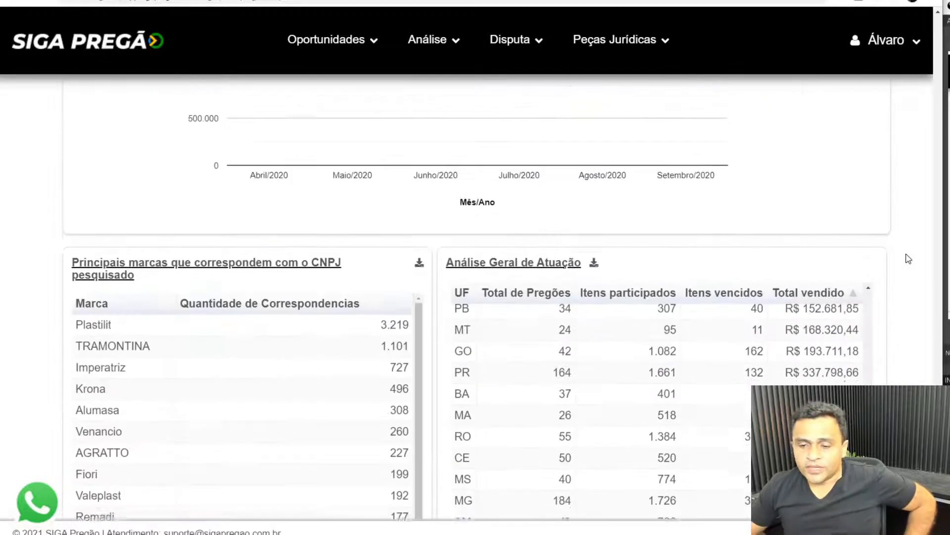
{"action": "scroll", "coordinate": [899, 241], "scroll_direction": "up", "scroll_amount": 15}
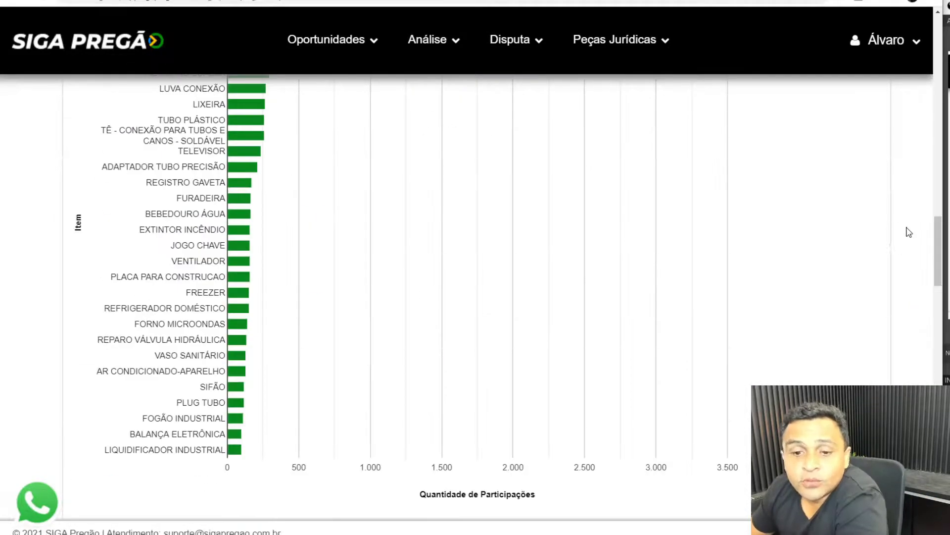
- Check the Quantidade de Vitórias for FURADEIRA in ITACA EIRELI's Itens ganhos chart
{"action": "scroll", "coordinate": [909, 231], "scroll_direction": "up", "scroll_amount": 10}
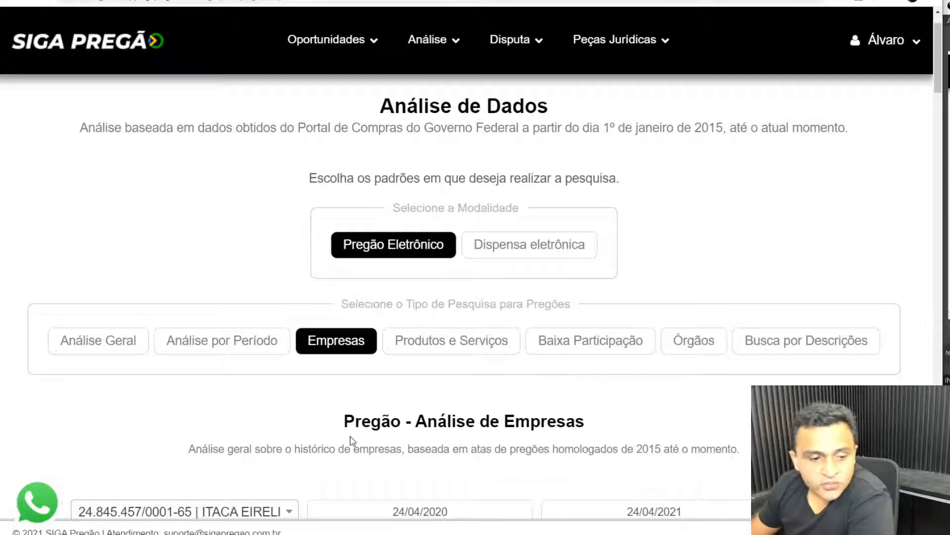
{"action": "scroll", "coordinate": [323, 398], "scroll_direction": "down", "scroll_amount": 3}
{"action": "scroll", "coordinate": [323, 398], "scroll_direction": "down", "scroll_amount": 8}
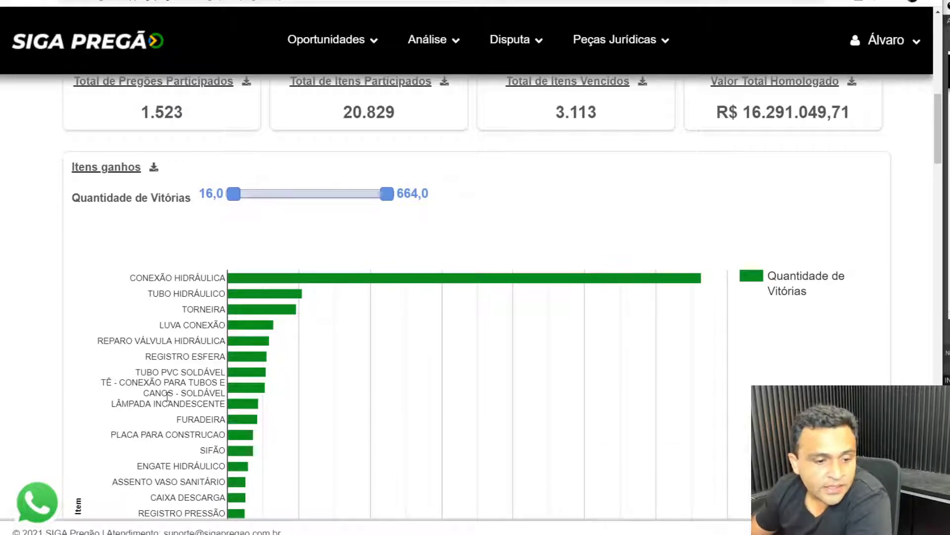
{"action": "double_click", "coordinate": [192, 421]}
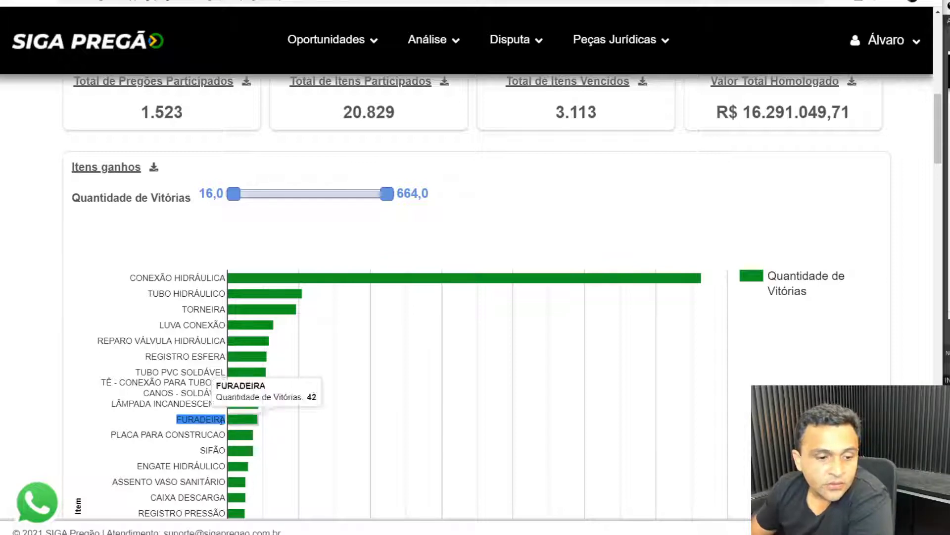
{"action": "mouse_move", "coordinate": [238, 423]}
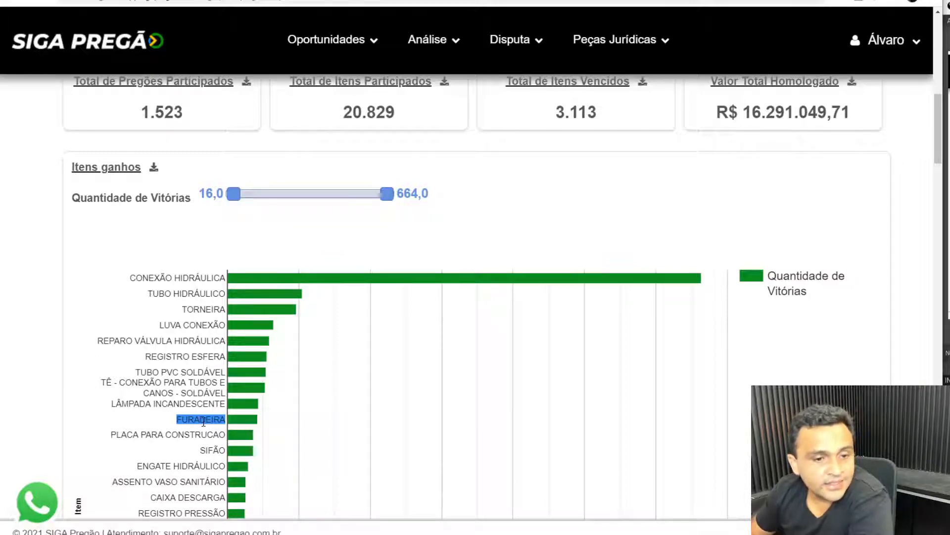
- Switch the Pregão Eletrônico search type from Empresas to Produtos e Serviços
{"action": "scroll", "coordinate": [203, 421], "scroll_direction": "up", "scroll_amount": 12}
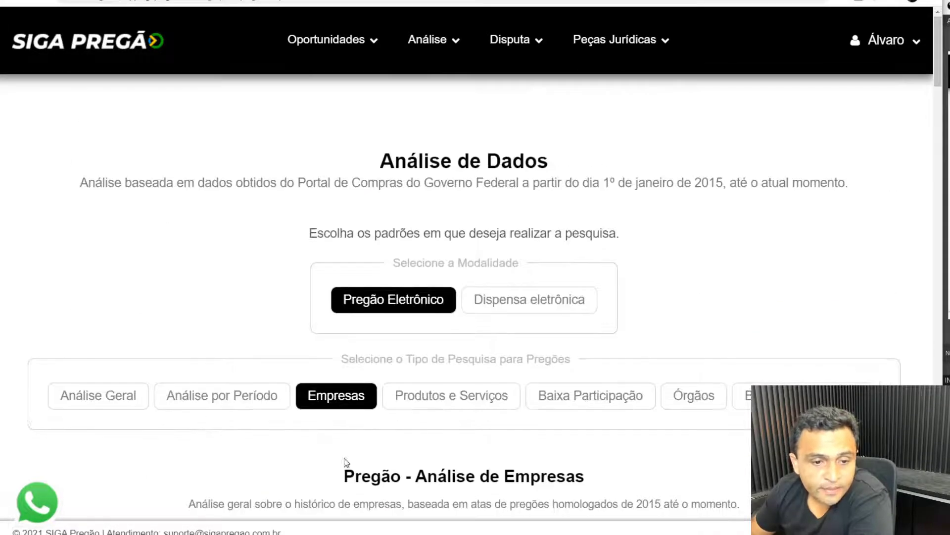
{"action": "scroll", "coordinate": [461, 434], "scroll_direction": "down", "scroll_amount": 3}
{"action": "scroll", "coordinate": [528, 259], "scroll_direction": "up", "scroll_amount": 3}
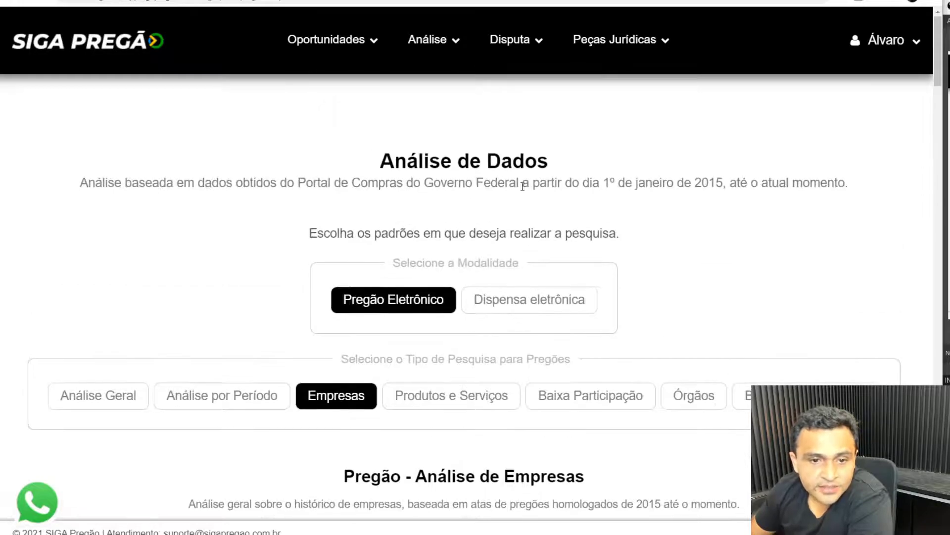
{"action": "left_click", "coordinate": [476, 403]}
{"action": "scroll", "coordinate": [452, 399], "scroll_direction": "down", "scroll_amount": 5}
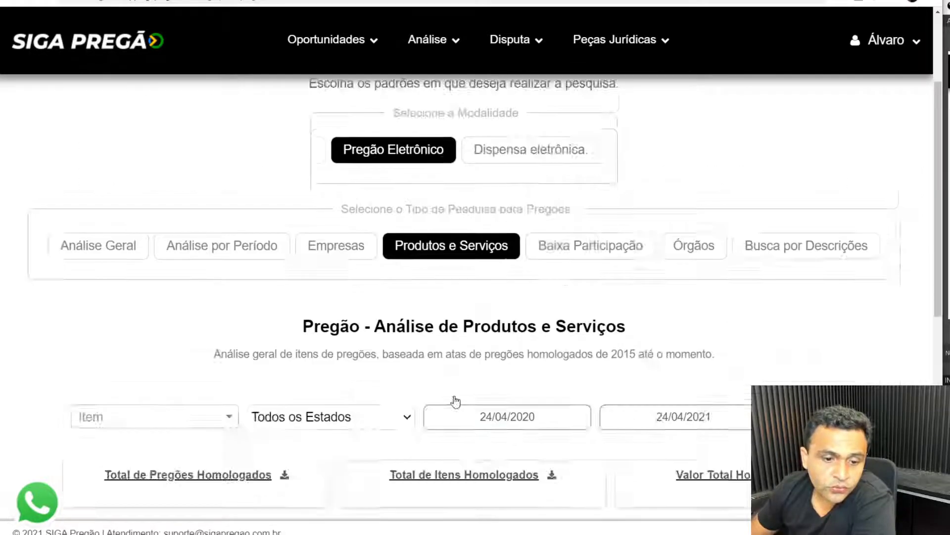
- Search the item list for "fura", look through the matches and select FURADEIRA as the item
{"action": "left_click", "coordinate": [184, 340]}
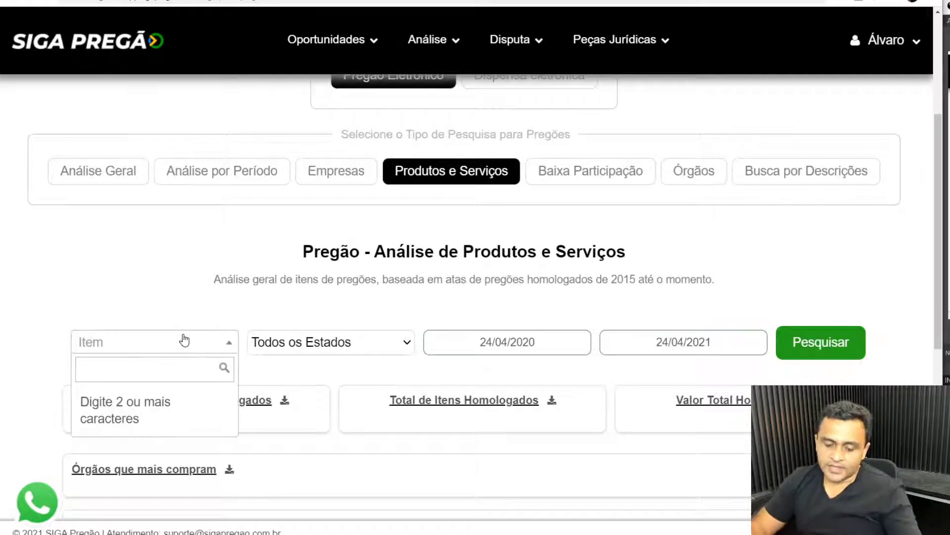
{"action": "type", "text": "fura"}
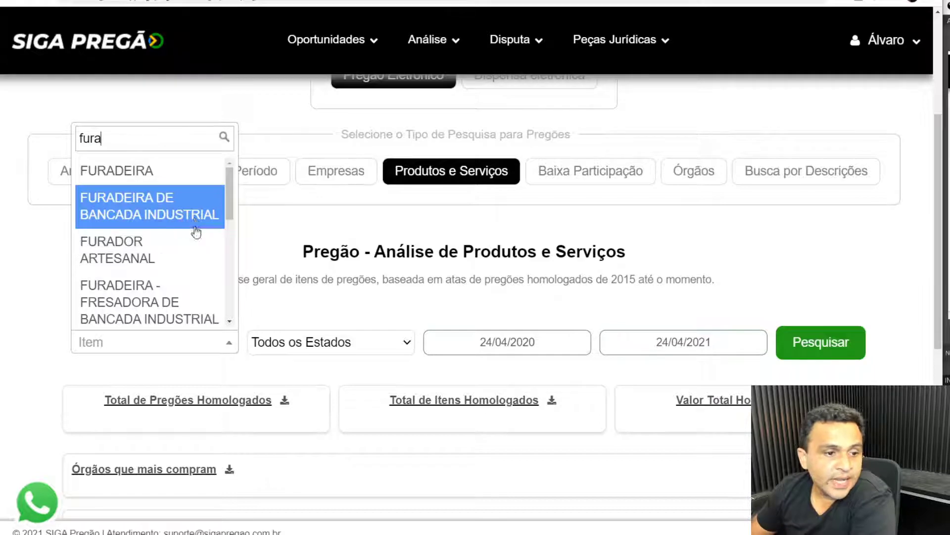
{"action": "scroll", "coordinate": [170, 292], "scroll_direction": "down", "scroll_amount": 3}
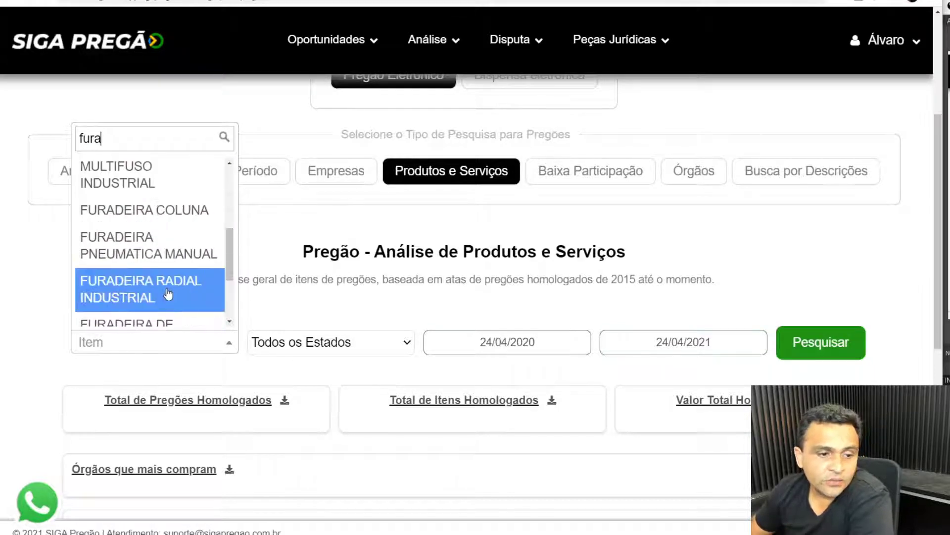
{"action": "scroll", "coordinate": [167, 293], "scroll_direction": "down", "scroll_amount": 2}
{"action": "scroll", "coordinate": [167, 293], "scroll_direction": "up", "scroll_amount": 8}
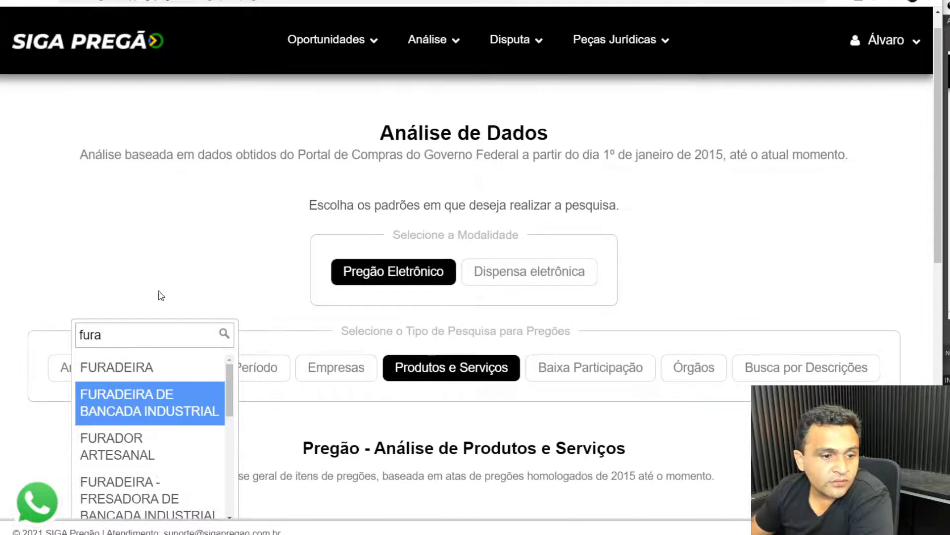
{"action": "left_click", "coordinate": [159, 379]}
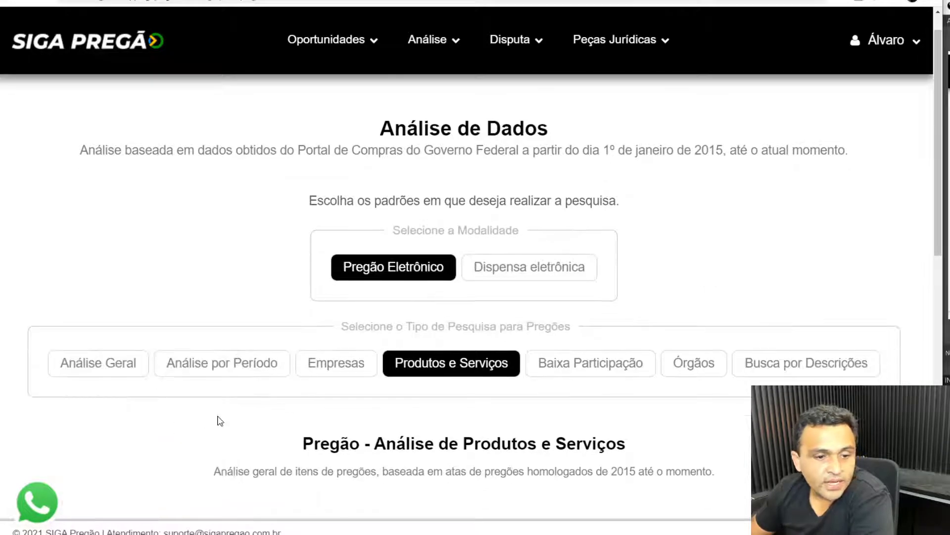
- Run the FURADEIRA search for Todos os Estados from 24/04/2020 to 24/04/2021
{"action": "scroll", "coordinate": [277, 411], "scroll_direction": "down", "scroll_amount": 5}
{"action": "left_click", "coordinate": [393, 302]}
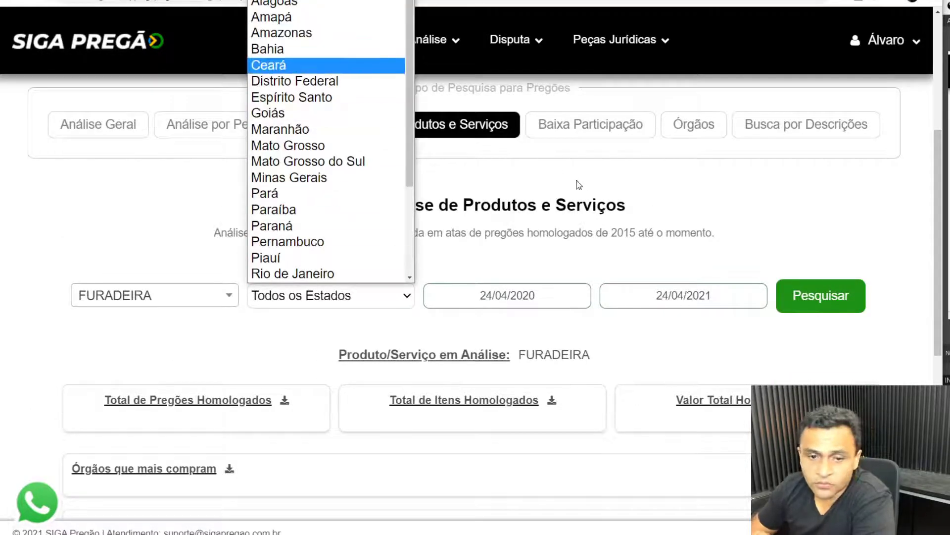
{"action": "left_click", "coordinate": [547, 268]}
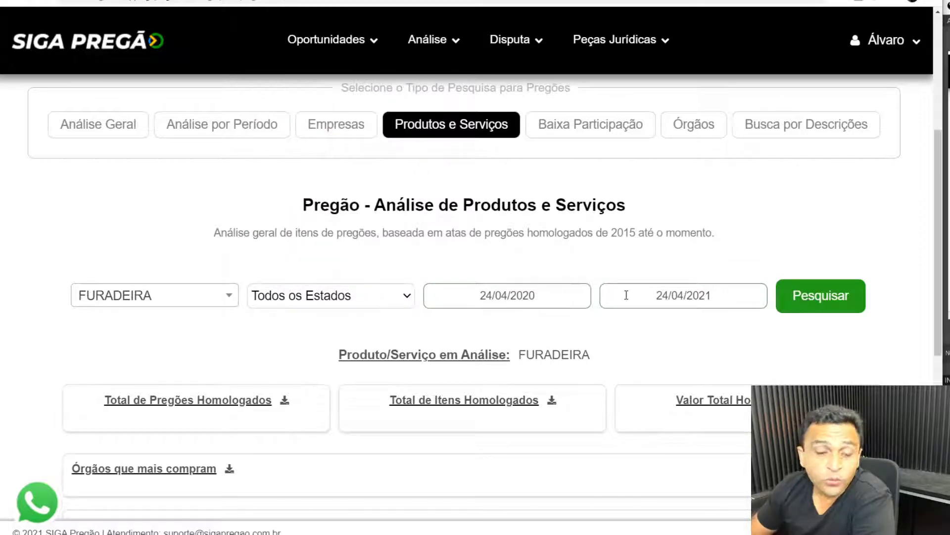
{"action": "left_click", "coordinate": [792, 297]}
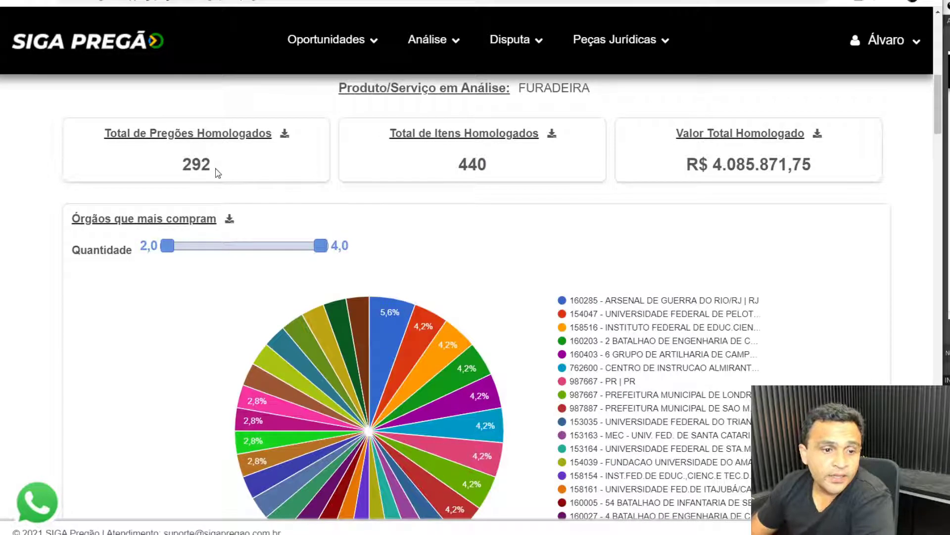
- Review the Total de Pregões Homologados, Total de Itens Homologados and Valor Total Homologado for FURADEIRA
{"action": "left_click_drag", "start_coordinate": [210, 166], "coordinate": [186, 167]}
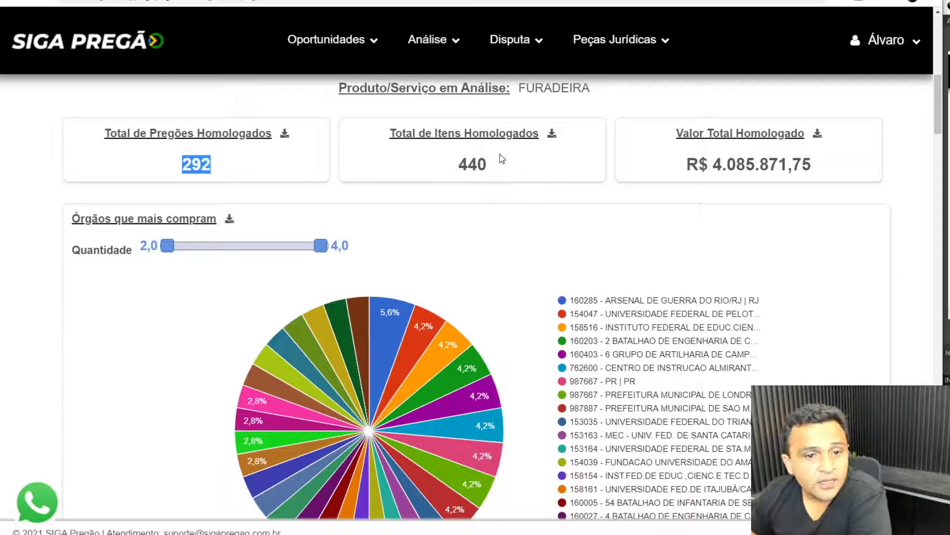
{"action": "left_click_drag", "start_coordinate": [494, 167], "coordinate": [460, 160]}
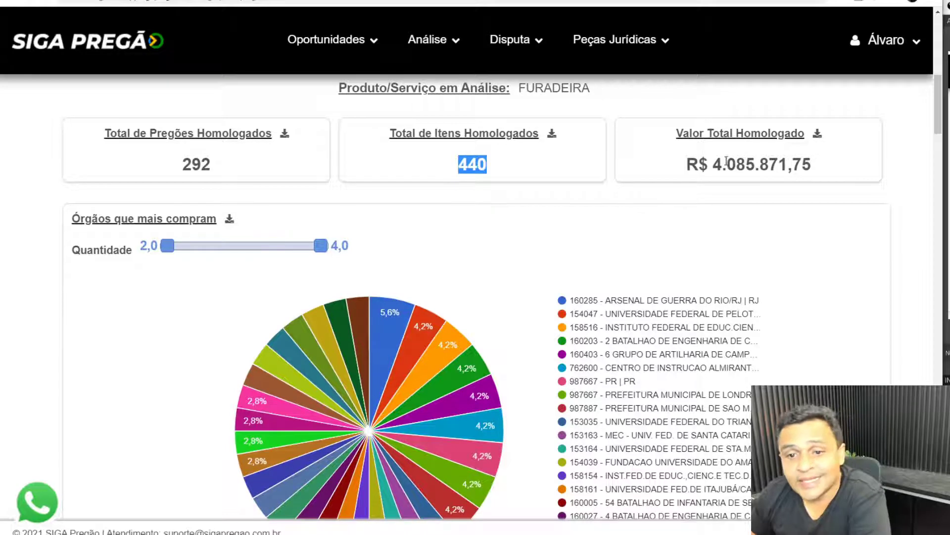
{"action": "left_click_drag", "start_coordinate": [684, 166], "coordinate": [821, 174]}
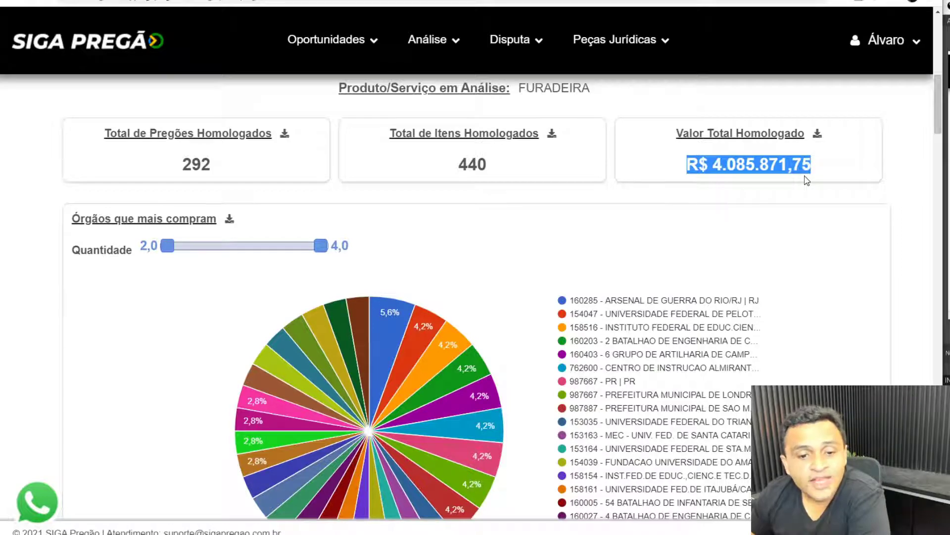
- Examine the Órgãos que mais compram chart and the largest seller's share in the Empresas que mais vendem chart
{"action": "scroll", "coordinate": [791, 193], "scroll_direction": "down", "scroll_amount": 5}
{"action": "scroll", "coordinate": [785, 202], "scroll_direction": "up", "scroll_amount": 4}
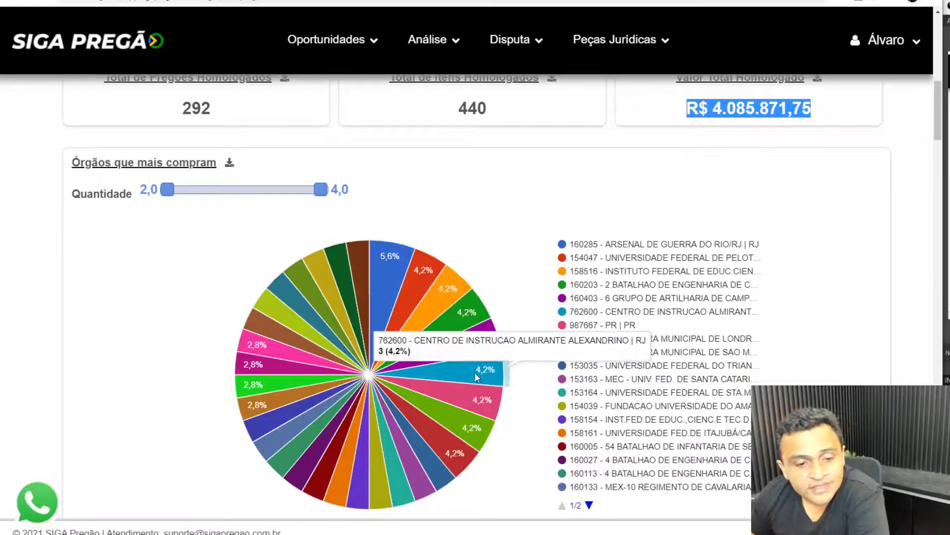
{"action": "scroll", "coordinate": [474, 372], "scroll_direction": "down", "scroll_amount": 5}
{"action": "scroll", "coordinate": [506, 371], "scroll_direction": "down", "scroll_amount": 4}
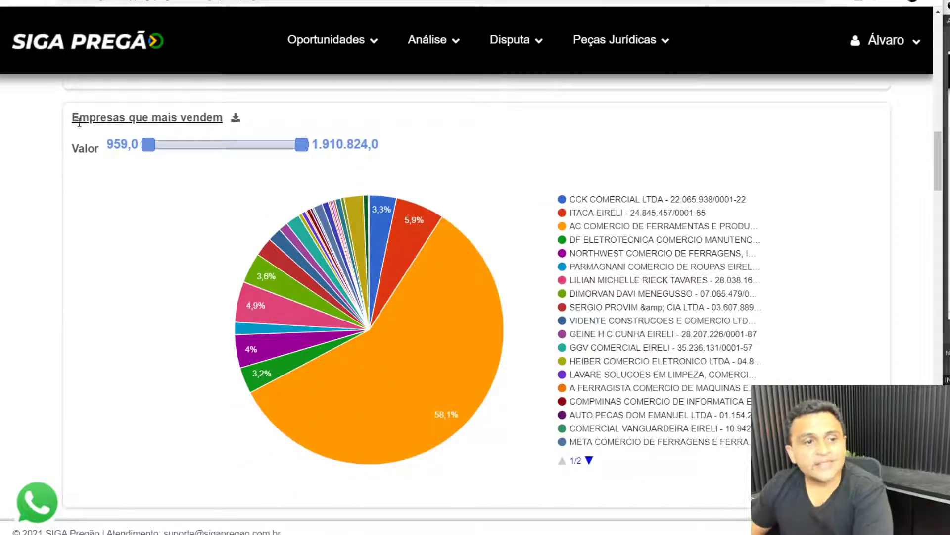
{"action": "mouse_move", "coordinate": [493, 296]}
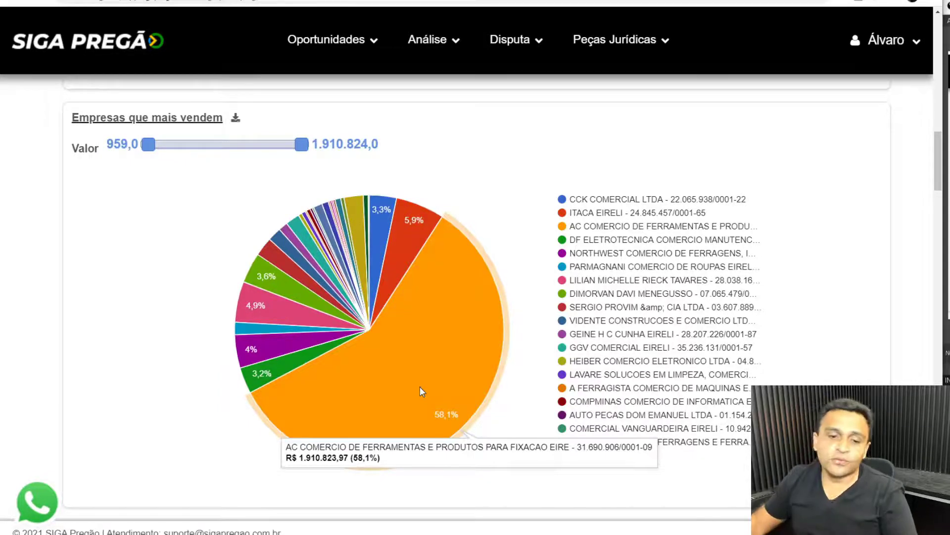
- Sort the Análise detalhada dos principais órgãos table by Preço Total Homologado in descending order and look through the agencies
{"action": "scroll", "coordinate": [545, 398], "scroll_direction": "down", "scroll_amount": 5}
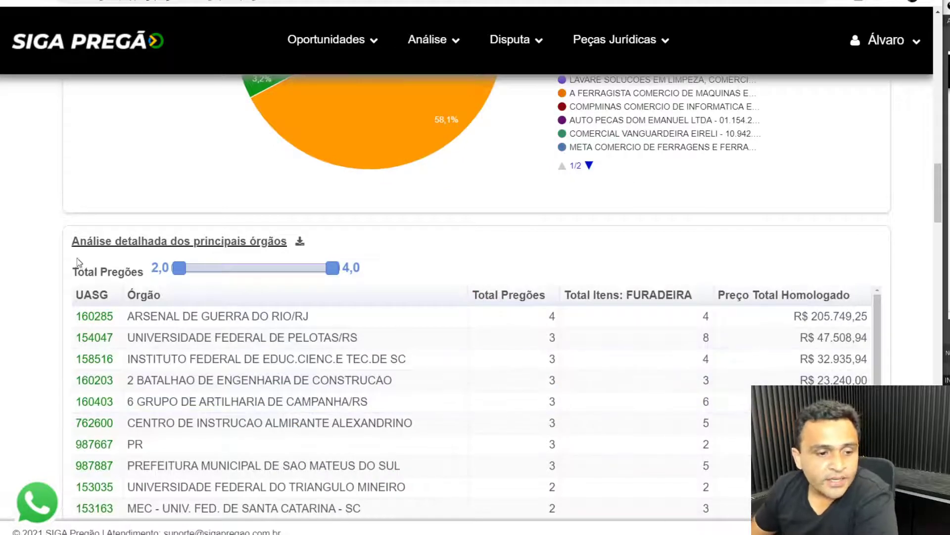
{"action": "scroll", "coordinate": [76, 263], "scroll_direction": "up", "scroll_amount": 1}
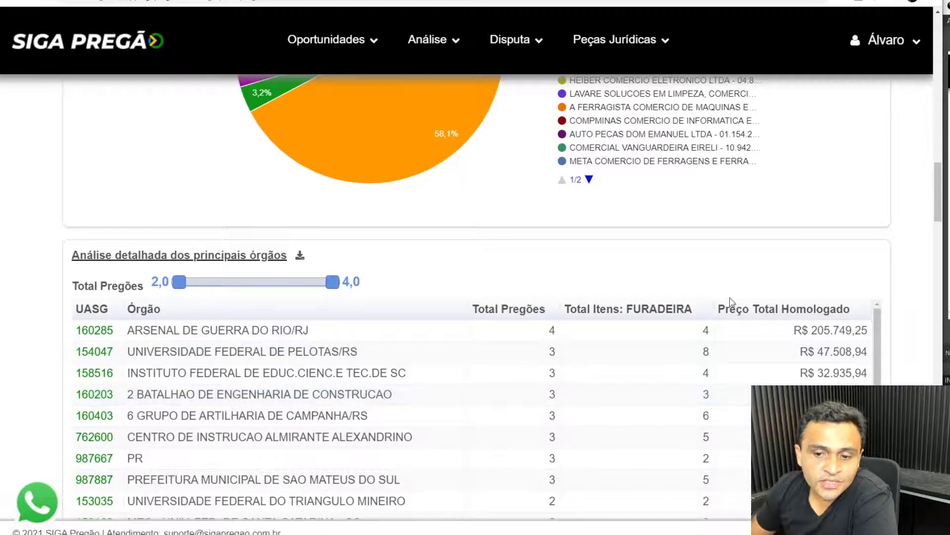
{"action": "left_click", "coordinate": [772, 309]}
{"action": "left_click", "coordinate": [772, 309]}
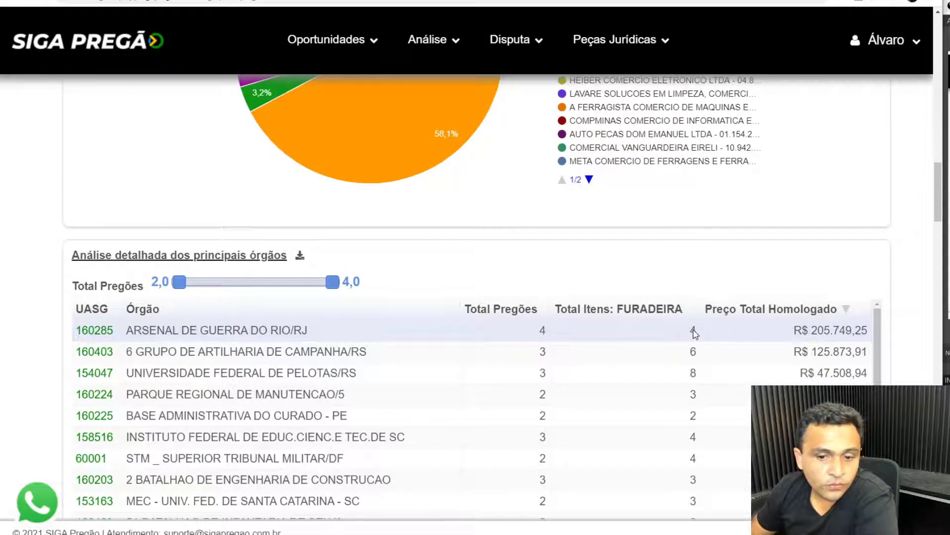
{"action": "scroll", "coordinate": [660, 341], "scroll_direction": "down", "scroll_amount": 10}
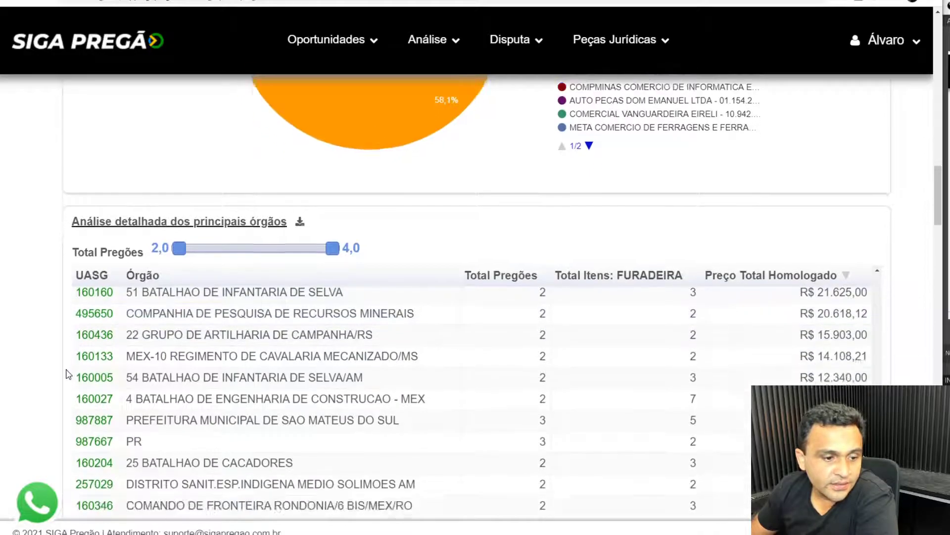
- Review the Principais marcas que correspondem and Variação de preços tables for FURADEIRA
{"action": "scroll", "coordinate": [136, 287], "scroll_direction": "down", "scroll_amount": 5}
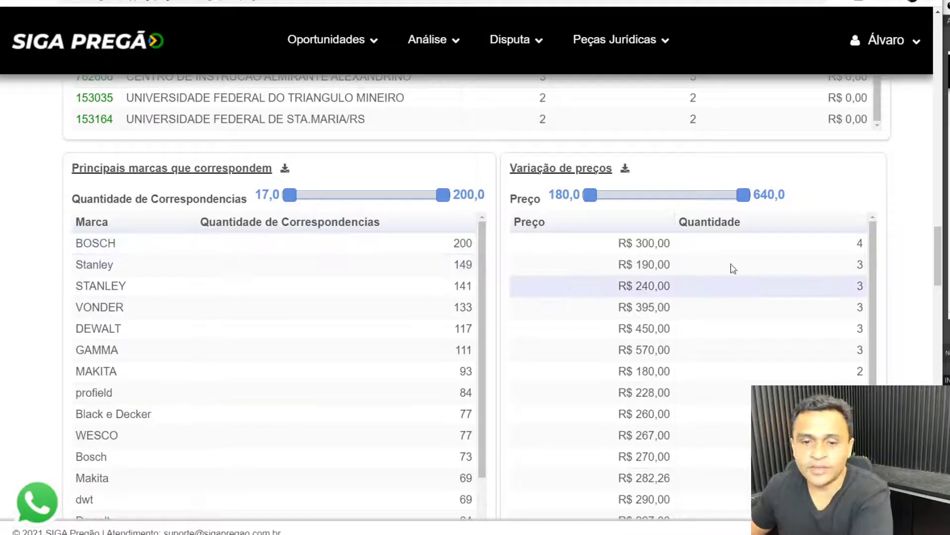
{"action": "scroll", "coordinate": [888, 210], "scroll_direction": "down", "scroll_amount": 3}
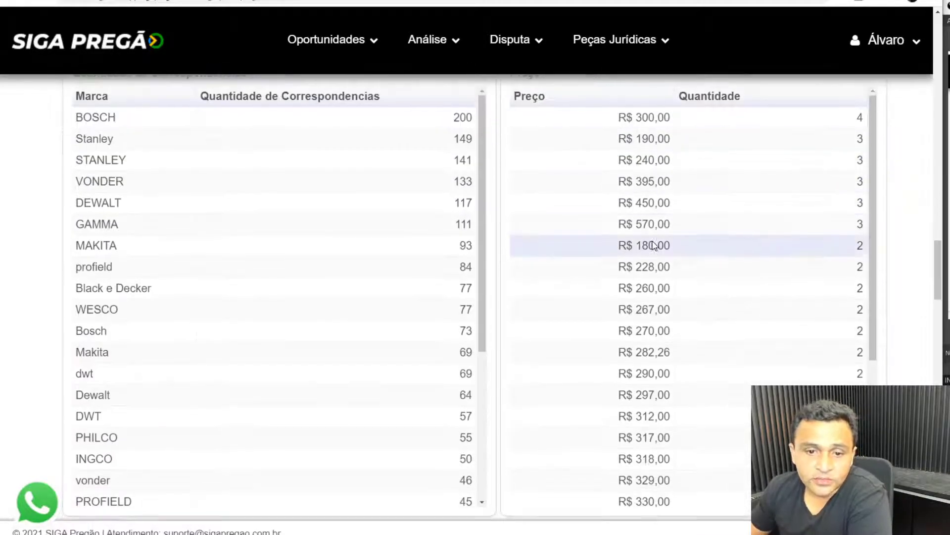
{"action": "scroll", "coordinate": [874, 272], "scroll_direction": "up", "scroll_amount": 4}
{"action": "scroll", "coordinate": [819, 348], "scroll_direction": "up", "scroll_amount": 1}
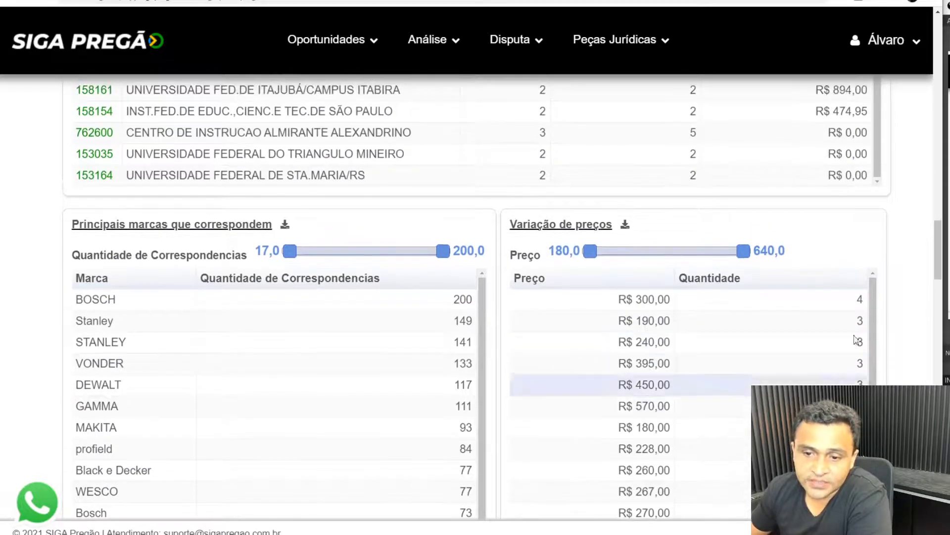
- Check the Total Preço Homologado by month for FURADEIRA, including the Fevereiro/2021 point
{"action": "scroll", "coordinate": [886, 270], "scroll_direction": "down", "scroll_amount": 6}
{"action": "scroll", "coordinate": [513, 424], "scroll_direction": "down", "scroll_amount": 8}
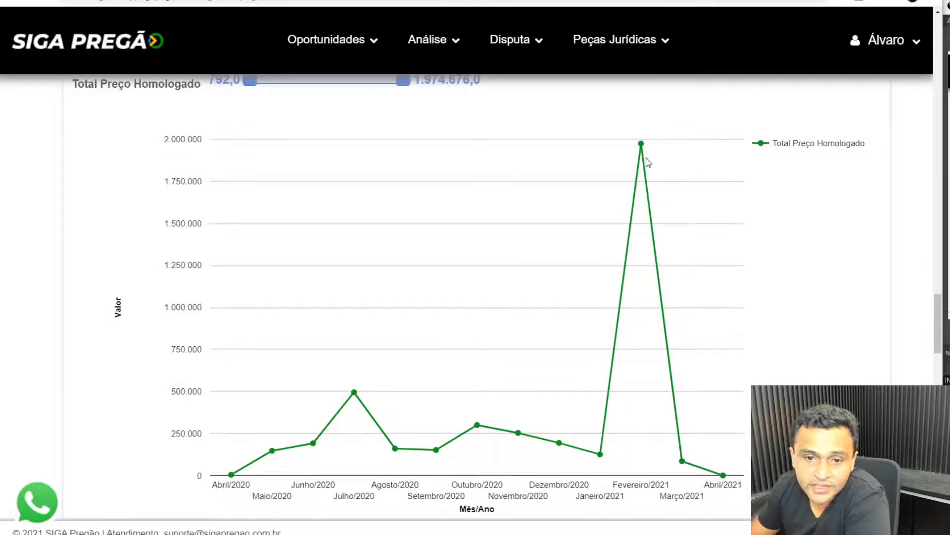
{"action": "mouse_move", "coordinate": [646, 148]}
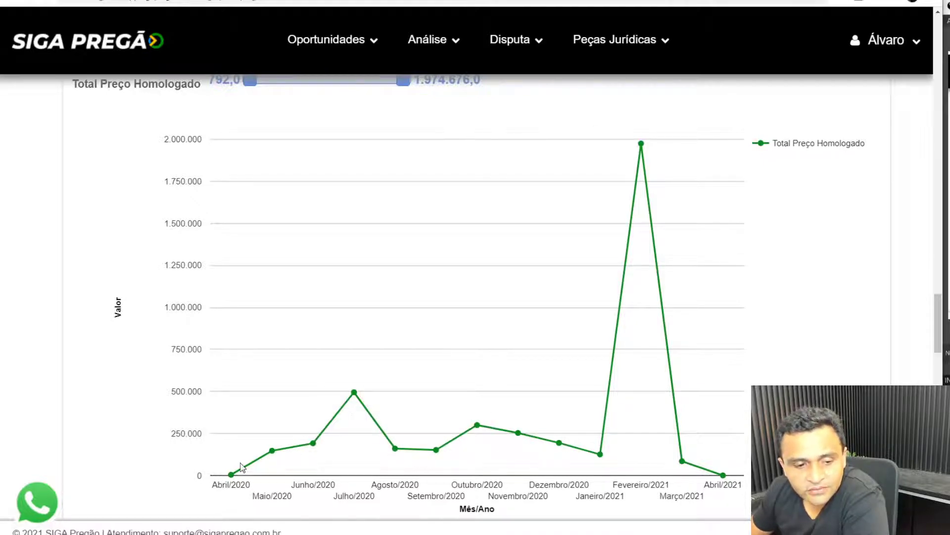
{"action": "scroll", "coordinate": [744, 436], "scroll_direction": "up", "scroll_amount": 4}
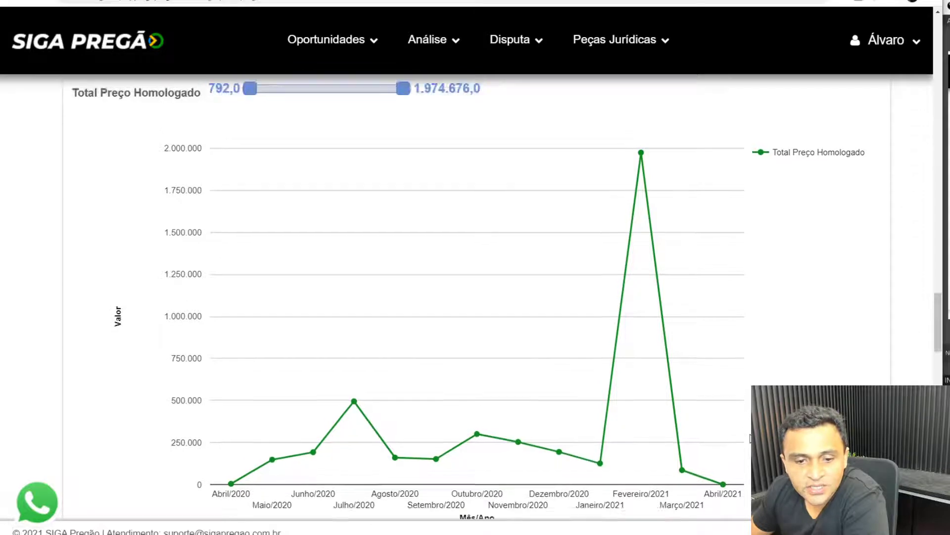
{"action": "scroll", "coordinate": [744, 437], "scroll_direction": "down", "scroll_amount": 3}
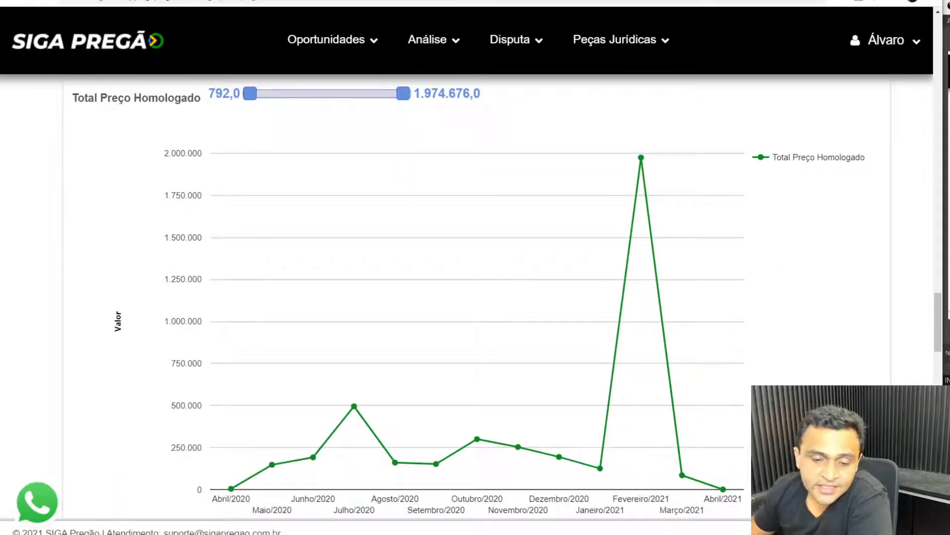
- Compare the brands in the Volume de vendas por marca chart, including the tallest bar beside INGCO
{"action": "scroll", "coordinate": [630, 424], "scroll_direction": "down", "scroll_amount": 8}
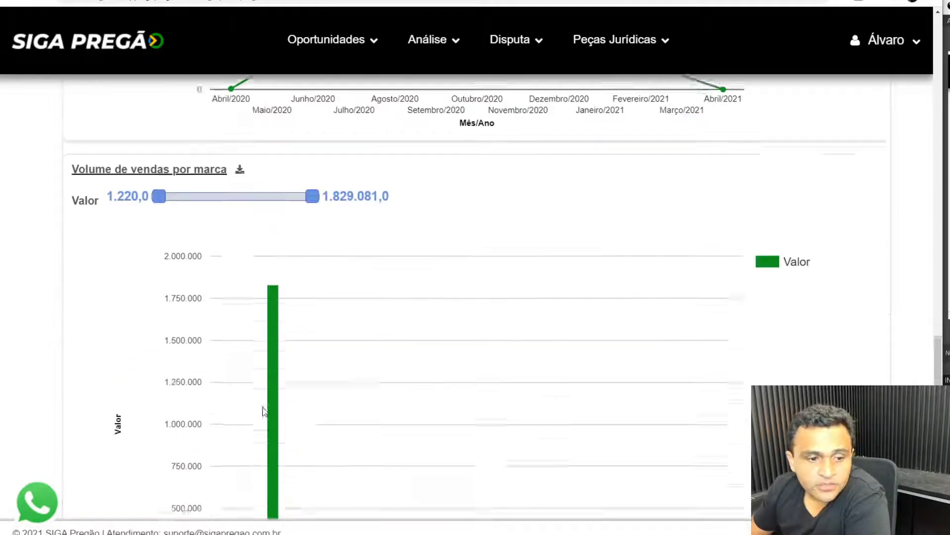
{"action": "scroll", "coordinate": [191, 396], "scroll_direction": "down", "scroll_amount": 5}
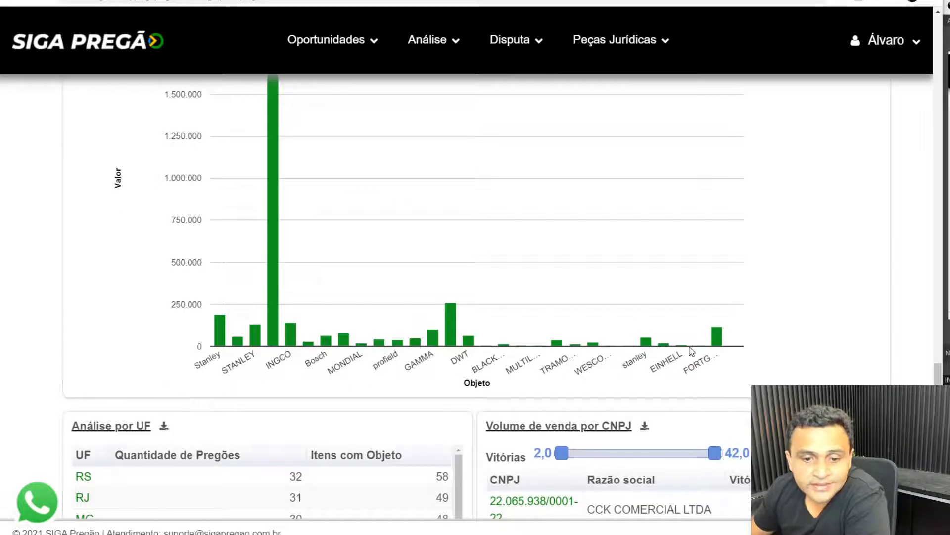
{"action": "scroll", "coordinate": [317, 361], "scroll_direction": "up", "scroll_amount": 3}
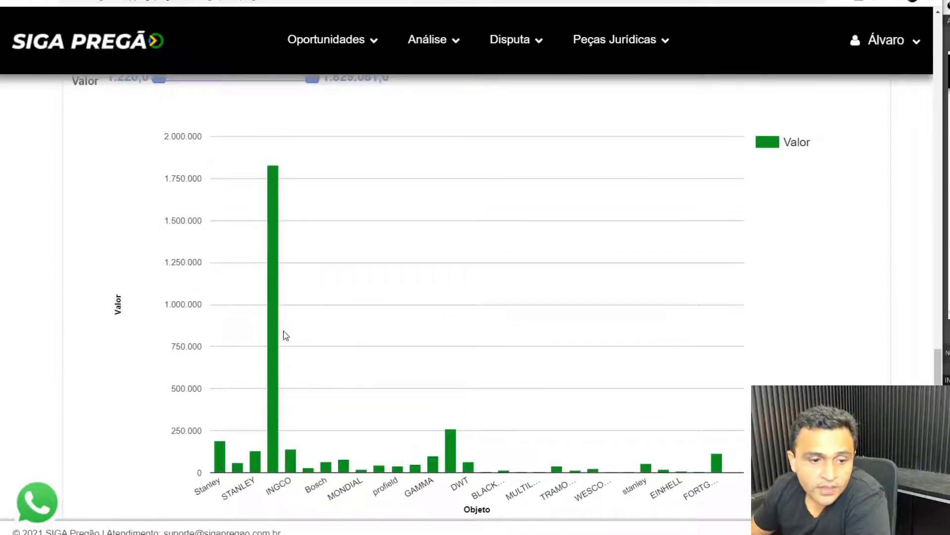
- Review the Análise por UF table for FURADEIRA, comparing the auction and item counts by state
{"action": "mouse_move", "coordinate": [276, 337]}
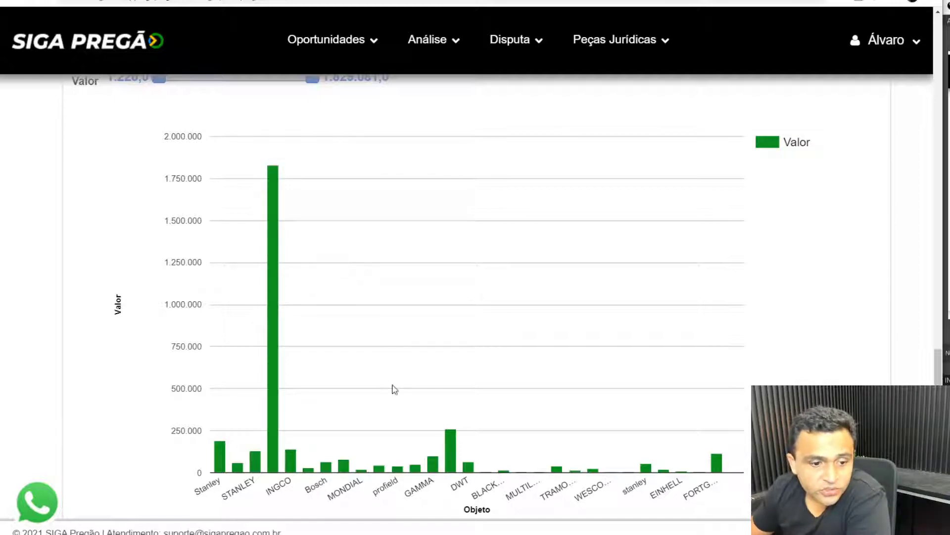
{"action": "scroll", "coordinate": [161, 458], "scroll_direction": "down", "scroll_amount": 6}
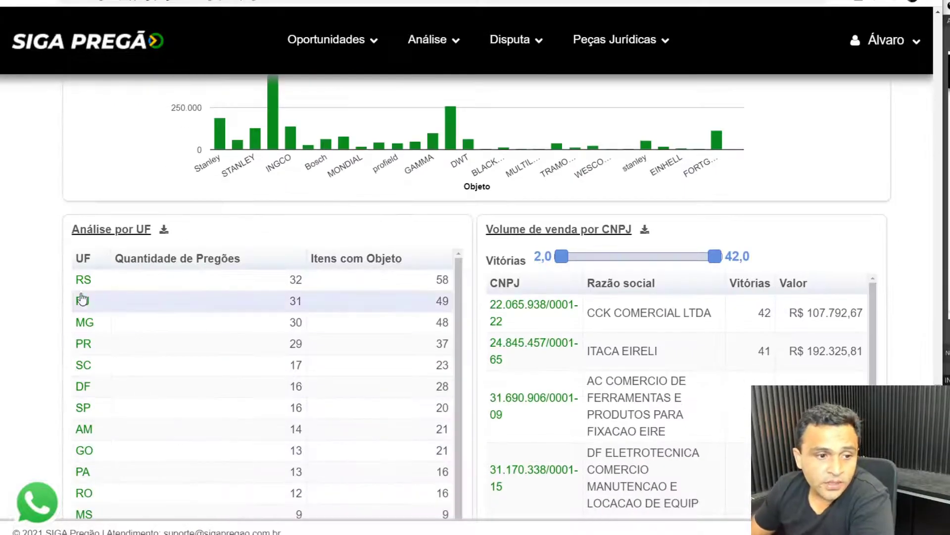
{"action": "scroll", "coordinate": [338, 293], "scroll_direction": "down", "scroll_amount": 1}
{"action": "scroll", "coordinate": [371, 421], "scroll_direction": "up", "scroll_amount": 3}
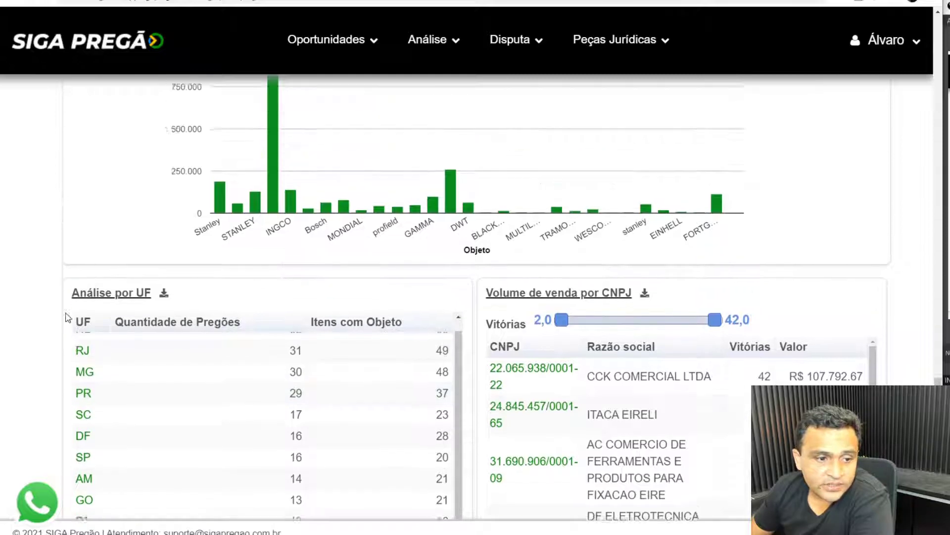
{"action": "scroll", "coordinate": [371, 420], "scroll_direction": "down", "scroll_amount": 6}
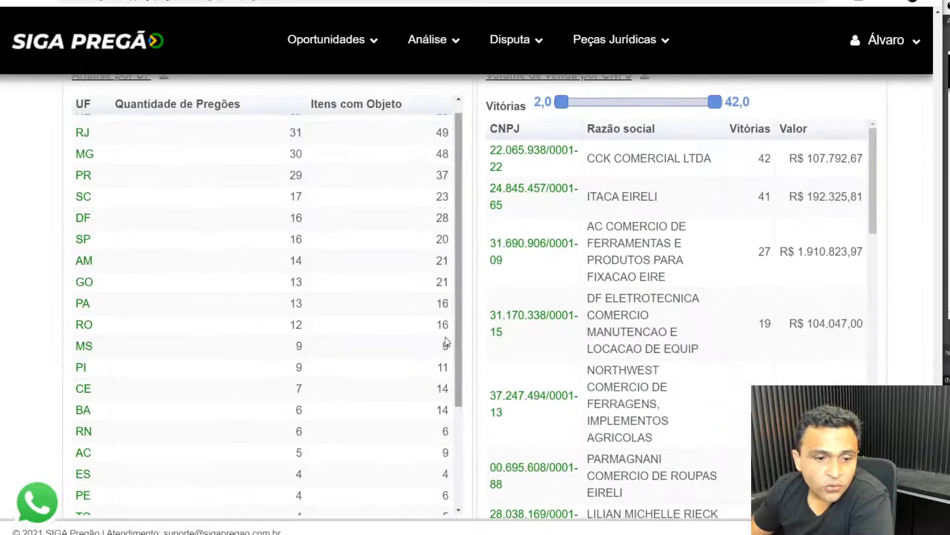
{"action": "scroll", "coordinate": [372, 343], "scroll_direction": "up", "scroll_amount": 1}
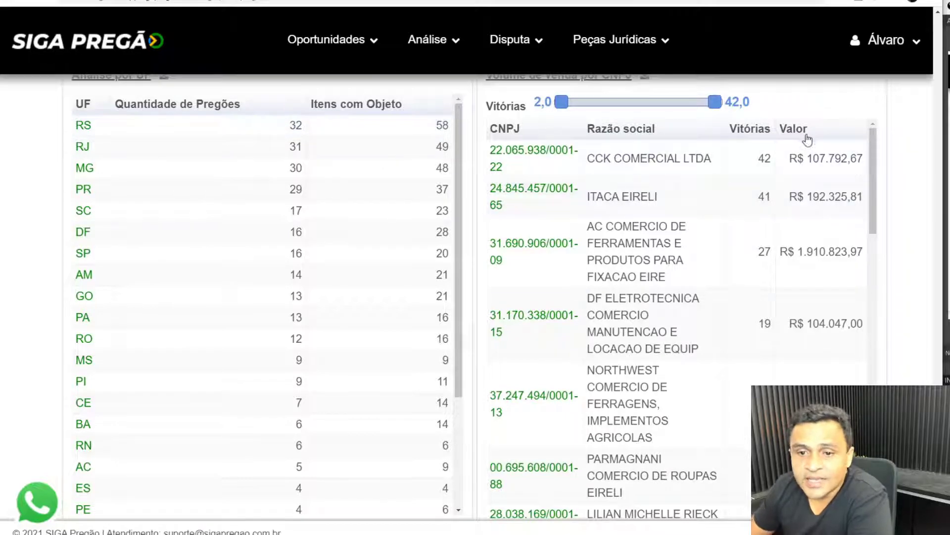
- Sort the Volume de venda por CNPJ table by Valor in descending order and look through the sellers
{"action": "left_click", "coordinate": [807, 135]}
{"action": "left_click", "coordinate": [807, 134]}
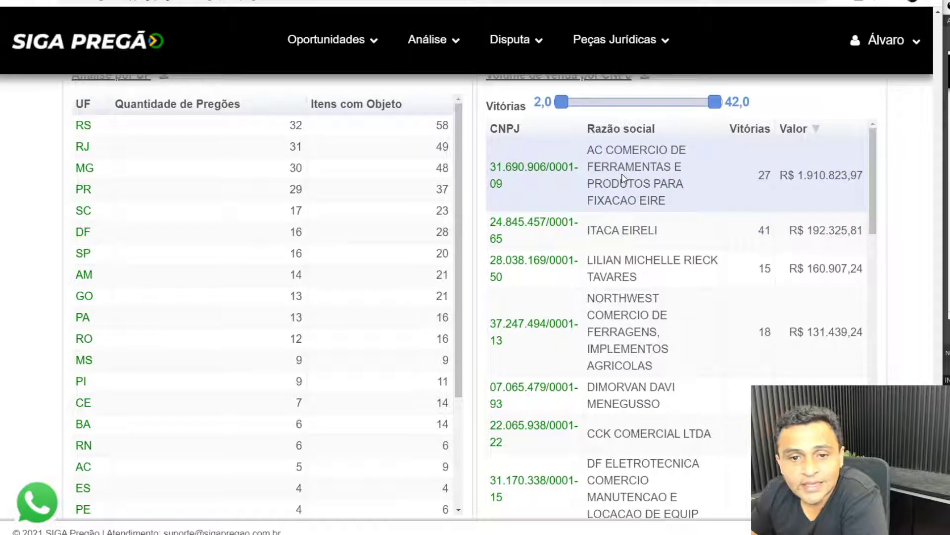
{"action": "scroll", "coordinate": [647, 240], "scroll_direction": "down", "scroll_amount": 5}
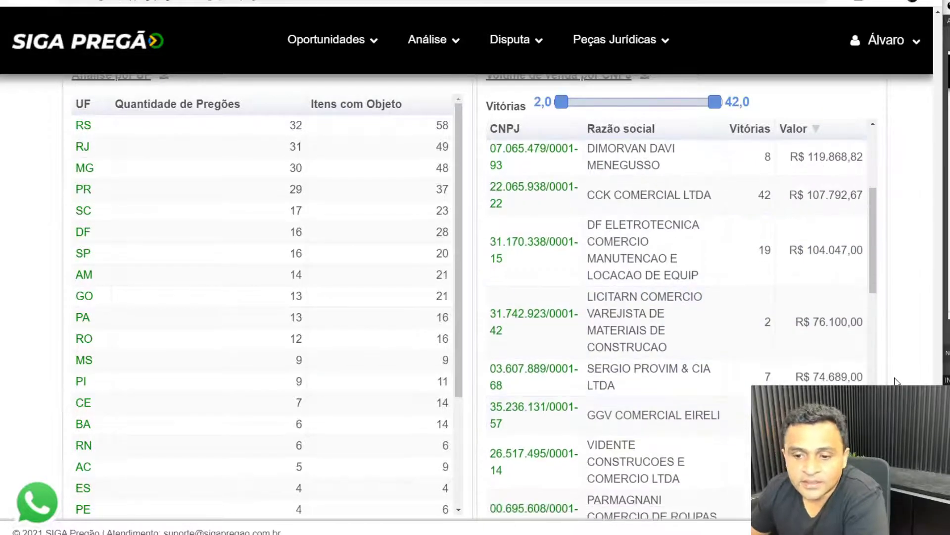
- Check Rio de Janeiro on the Total de Itens Homologados por UF map and compare it with the Análise por UF table
{"action": "scroll", "coordinate": [897, 381], "scroll_direction": "down", "scroll_amount": 6}
{"action": "scroll", "coordinate": [897, 381], "scroll_direction": "down", "scroll_amount": 5}
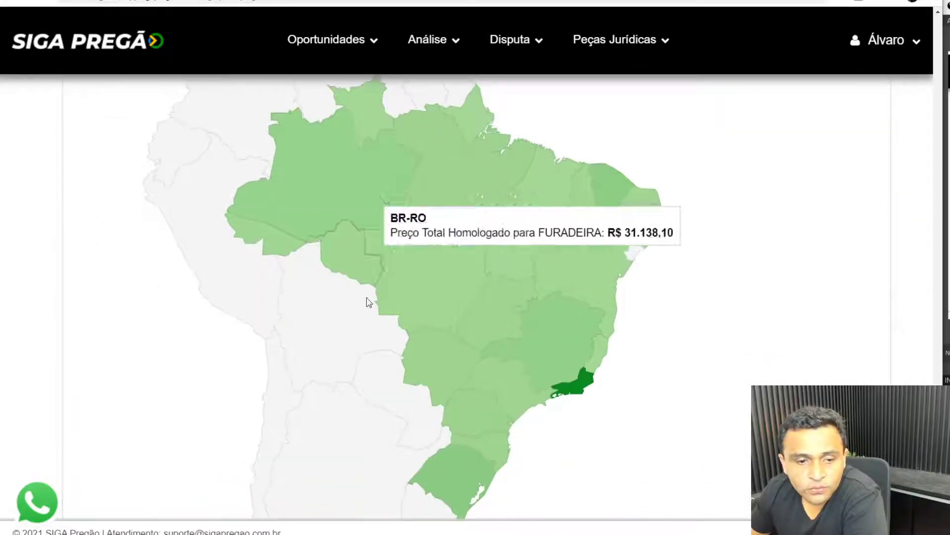
{"action": "mouse_move", "coordinate": [573, 393]}
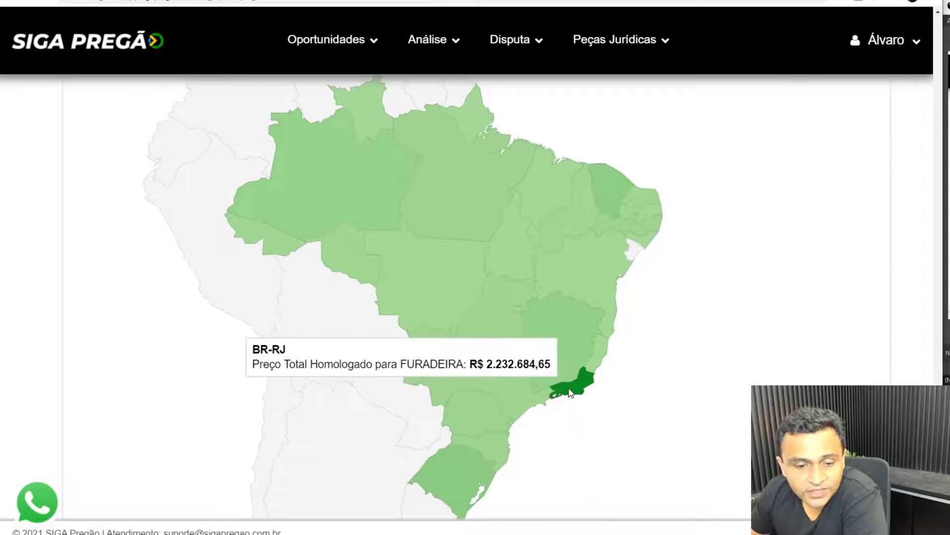
{"action": "scroll", "coordinate": [829, 379], "scroll_direction": "up", "scroll_amount": 8}
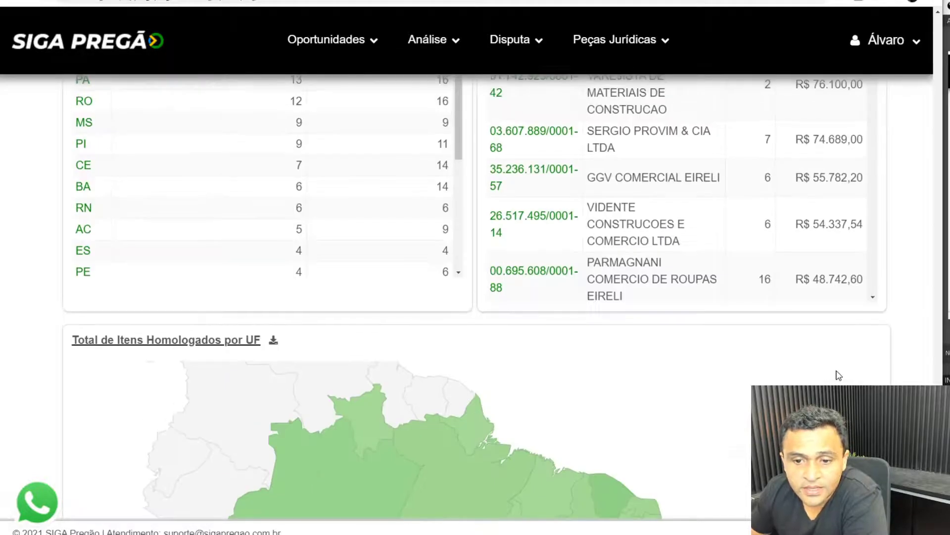
{"action": "scroll", "coordinate": [749, 361], "scroll_direction": "up", "scroll_amount": 3}
{"action": "scroll", "coordinate": [545, 297], "scroll_direction": "up", "scroll_amount": 1}
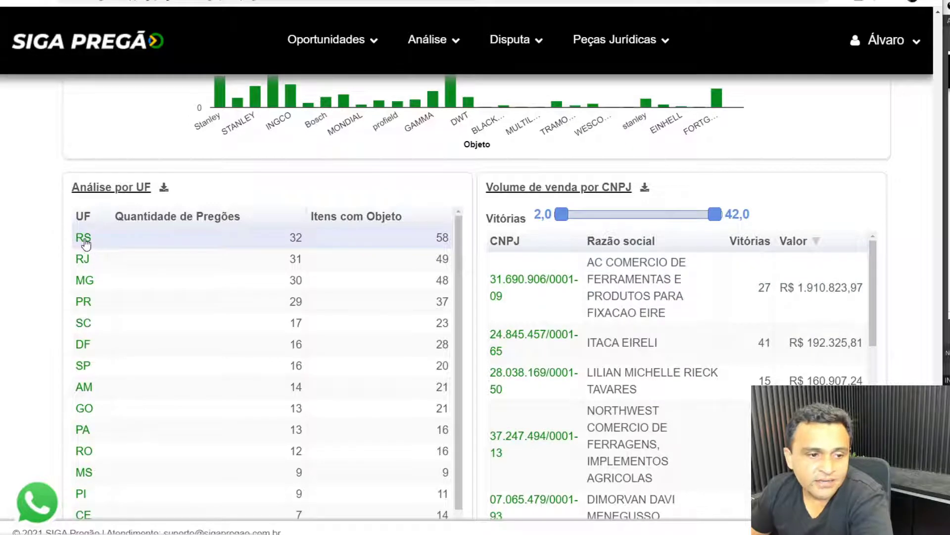
- Return to the search types and open the Baixa Participação analysis for Pregão Eletrônico
{"action": "scroll", "coordinate": [470, 363], "scroll_direction": "up", "scroll_amount": 10}
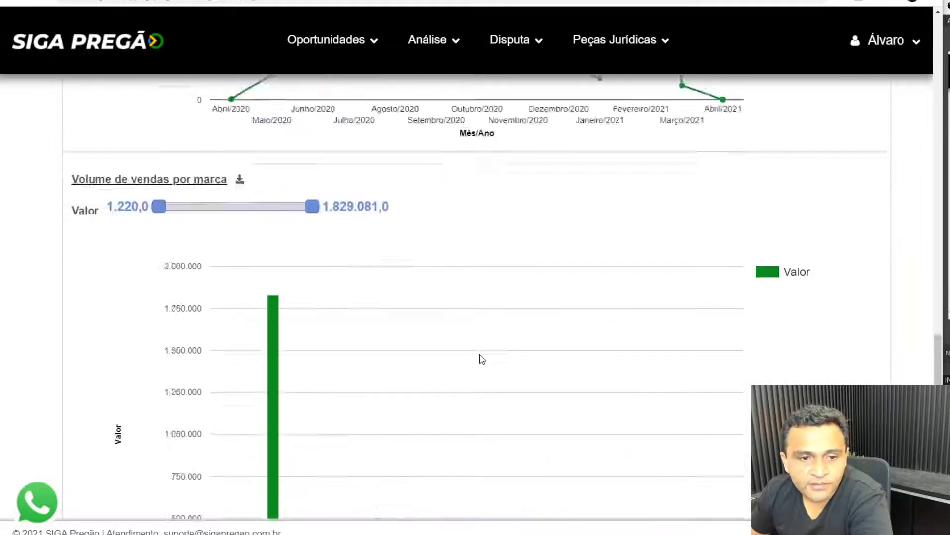
{"action": "scroll", "coordinate": [496, 392], "scroll_direction": "up", "scroll_amount": 15}
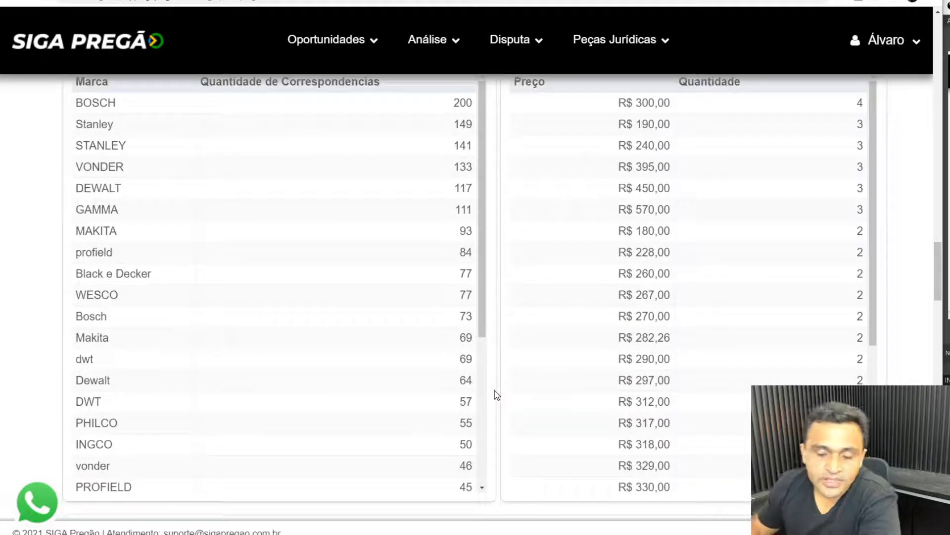
{"action": "scroll", "coordinate": [497, 395], "scroll_direction": "up", "scroll_amount": 15}
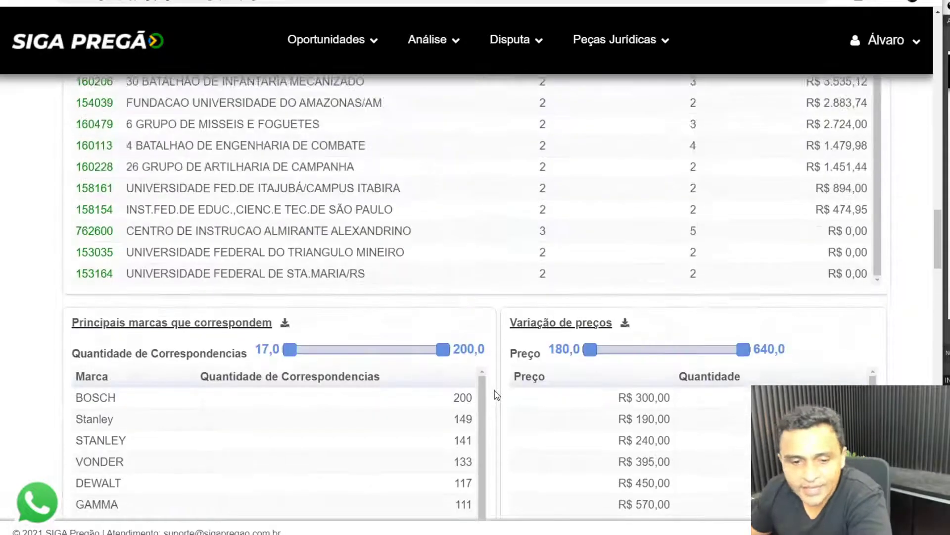
{"action": "scroll", "coordinate": [497, 393], "scroll_direction": "up", "scroll_amount": 15}
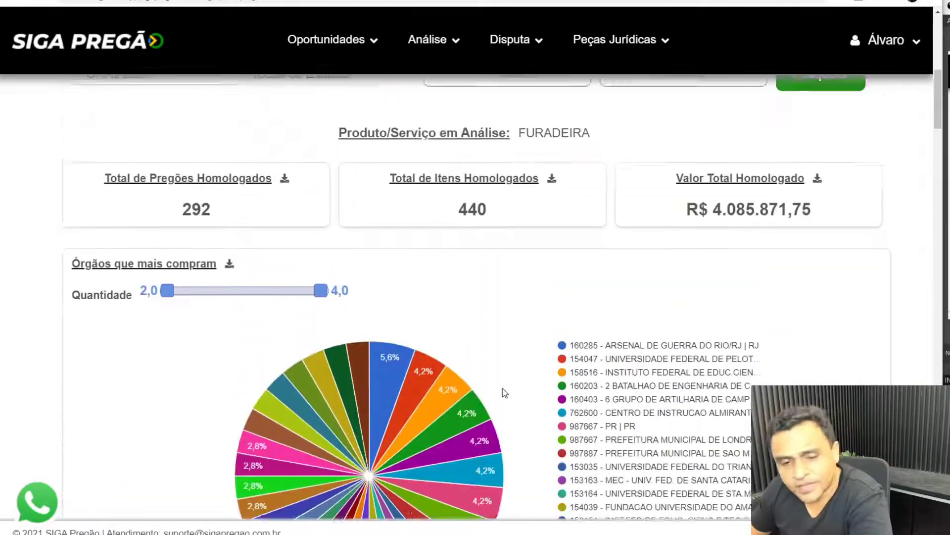
{"action": "scroll", "coordinate": [506, 393], "scroll_direction": "up", "scroll_amount": 3}
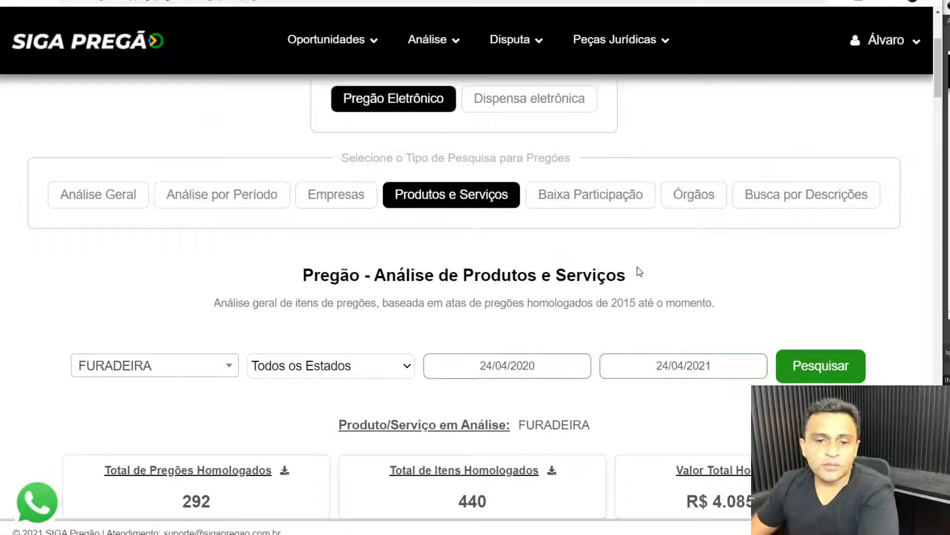
{"action": "left_click", "coordinate": [623, 208]}
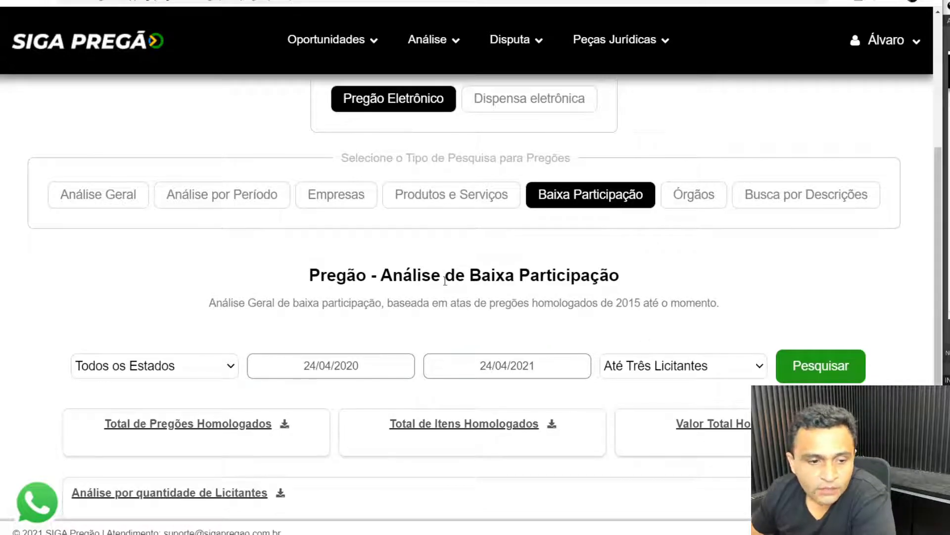
- Run the low-participation search for Todos os Estados with the bidder limit set to Até Um Licitantes
{"action": "left_click", "coordinate": [227, 369]}
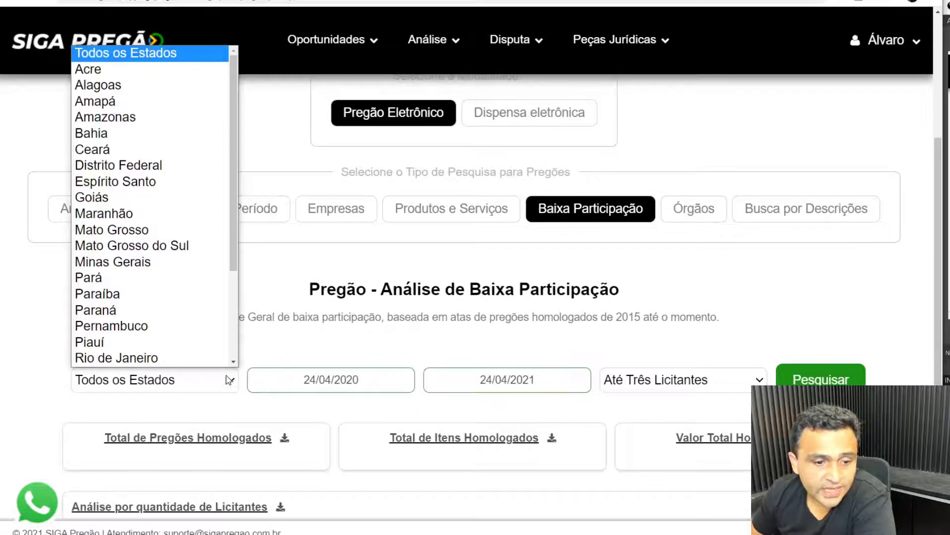
{"action": "left_click", "coordinate": [441, 348]}
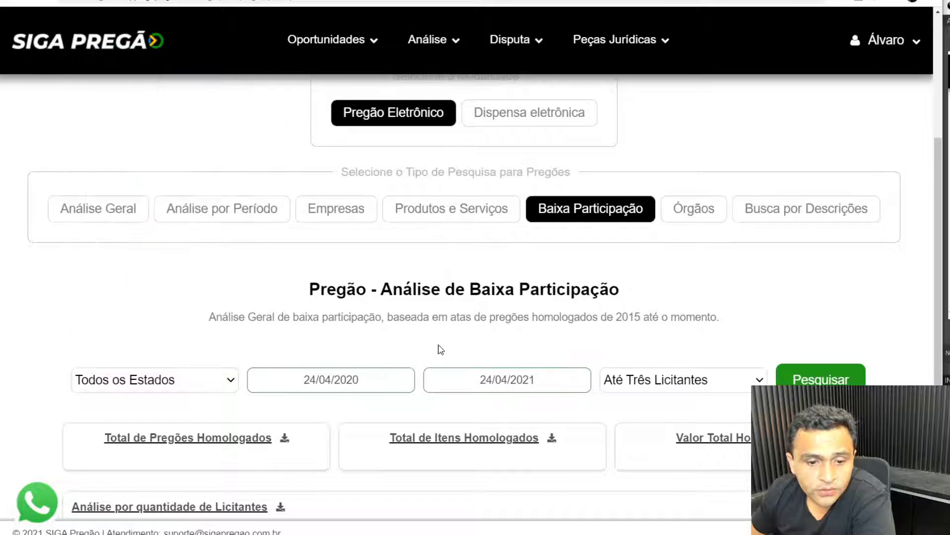
{"action": "left_click", "coordinate": [759, 379]}
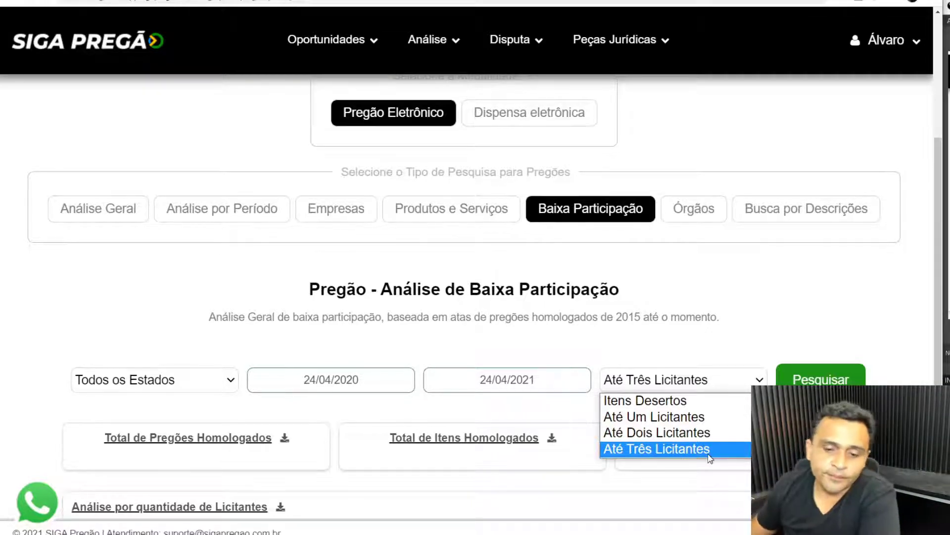
{"action": "left_click", "coordinate": [662, 419]}
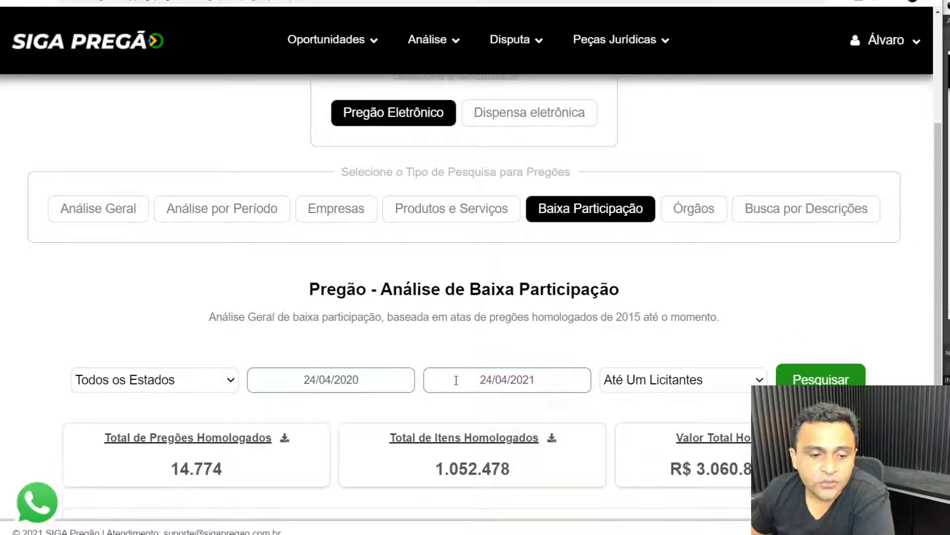
- Review the low-participation totals, highlighting Valor Total Homologado, and the Análise por quantidade de Licitantes table
{"action": "scroll", "coordinate": [37, 351], "scroll_direction": "down", "scroll_amount": 5}
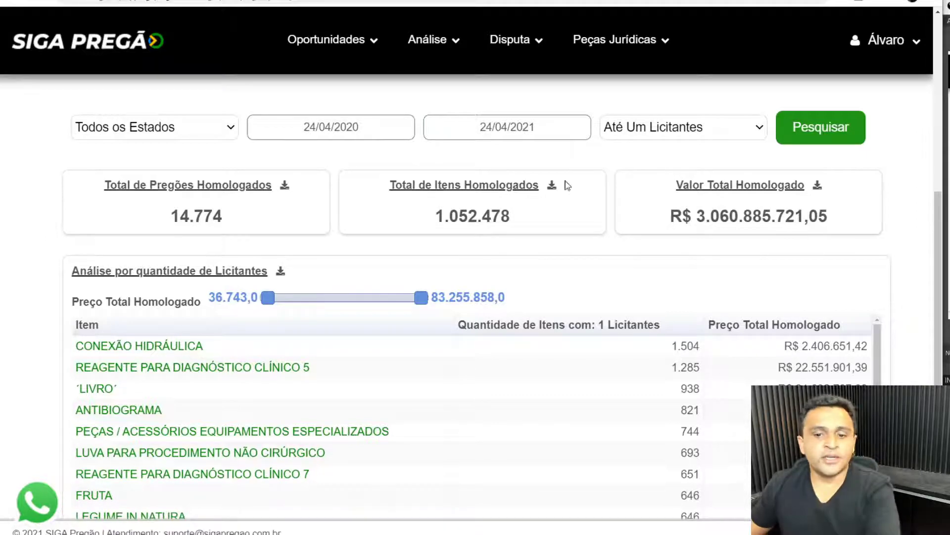
{"action": "left_click_drag", "start_coordinate": [851, 224], "coordinate": [662, 219]}
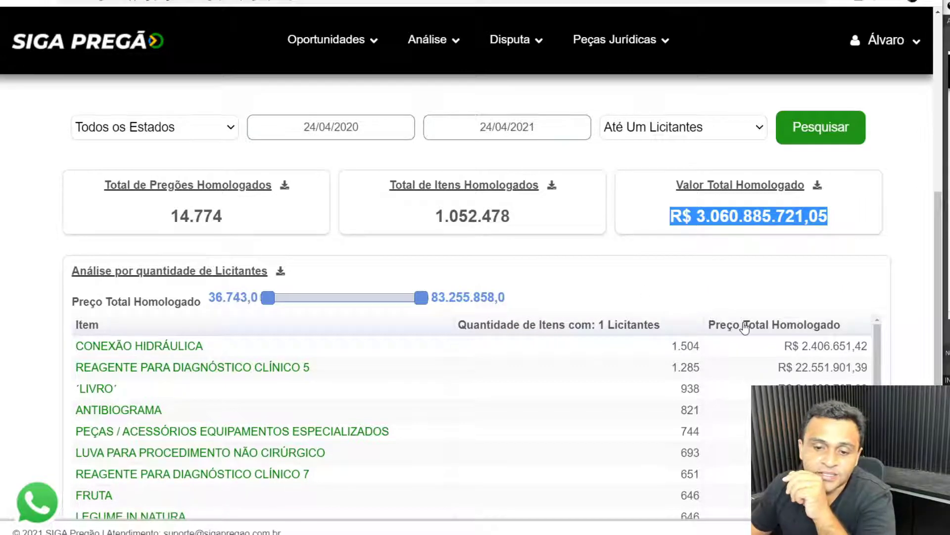
{"action": "scroll", "coordinate": [262, 321], "scroll_direction": "down", "scroll_amount": 3}
{"action": "scroll", "coordinate": [191, 355], "scroll_direction": "up", "scroll_amount": 3}
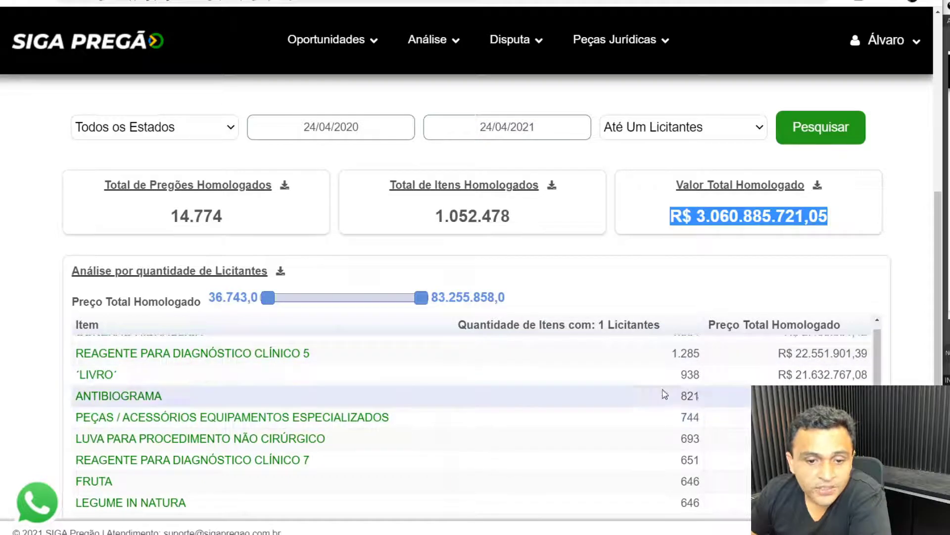
{"action": "scroll", "coordinate": [663, 392], "scroll_direction": "up", "scroll_amount": 1}
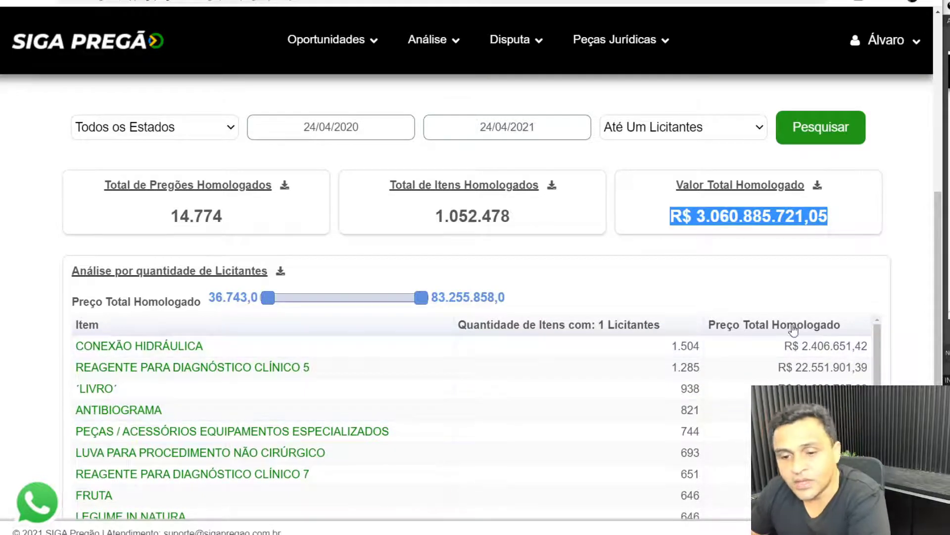
- Sort the Análise por quantidade de Licitantes table by Preço Total Homologado in descending order and highlight the price and item count for GÁS COMPRIMIDO
{"action": "left_click", "coordinate": [774, 327]}
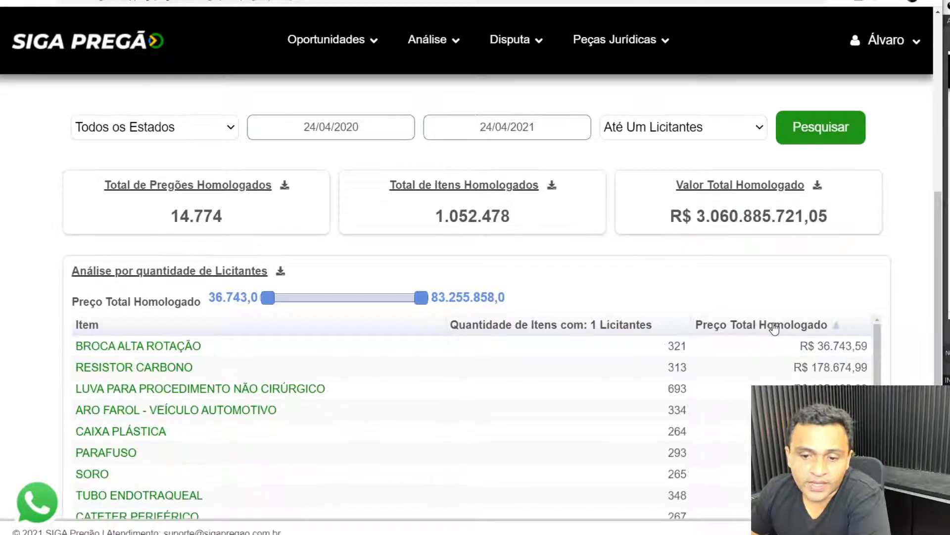
{"action": "left_click", "coordinate": [775, 326]}
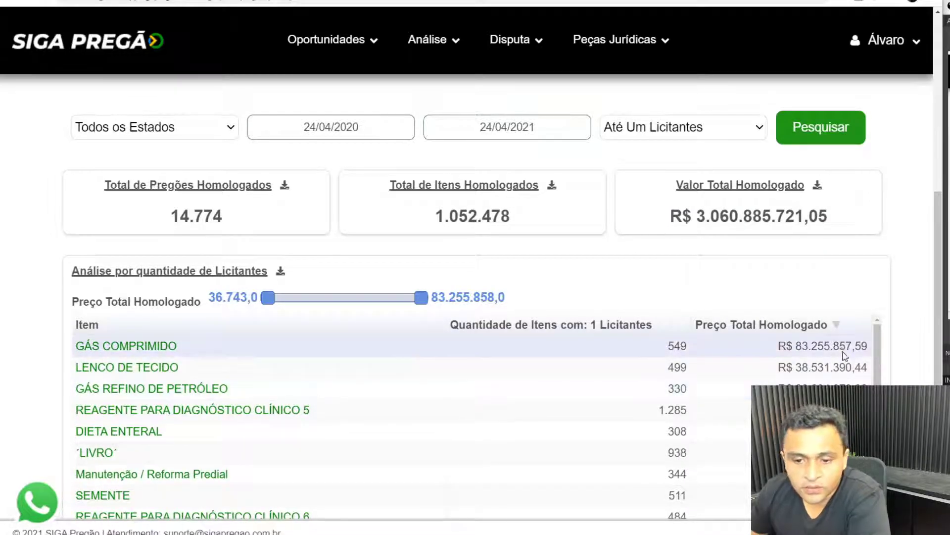
{"action": "left_click_drag", "start_coordinate": [840, 346], "coordinate": [784, 348]}
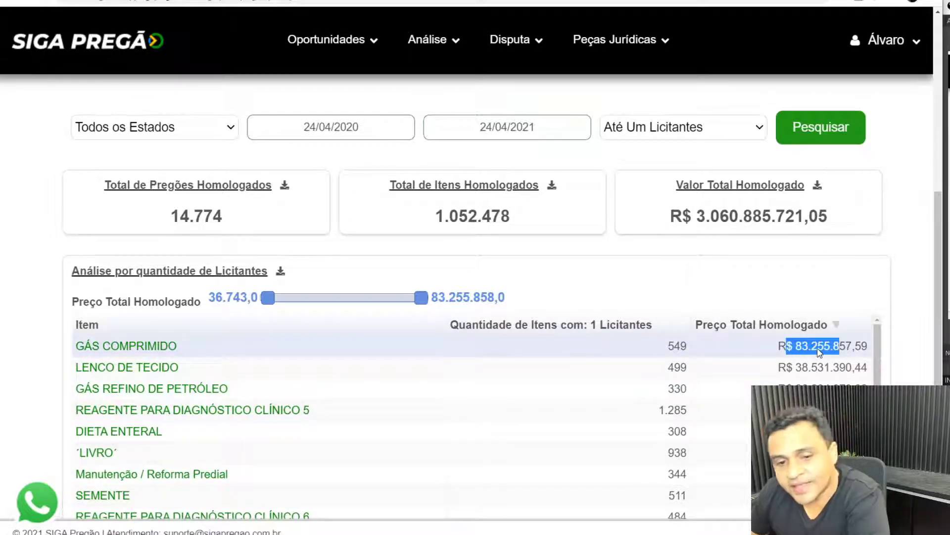
{"action": "left_click", "coordinate": [686, 348]}
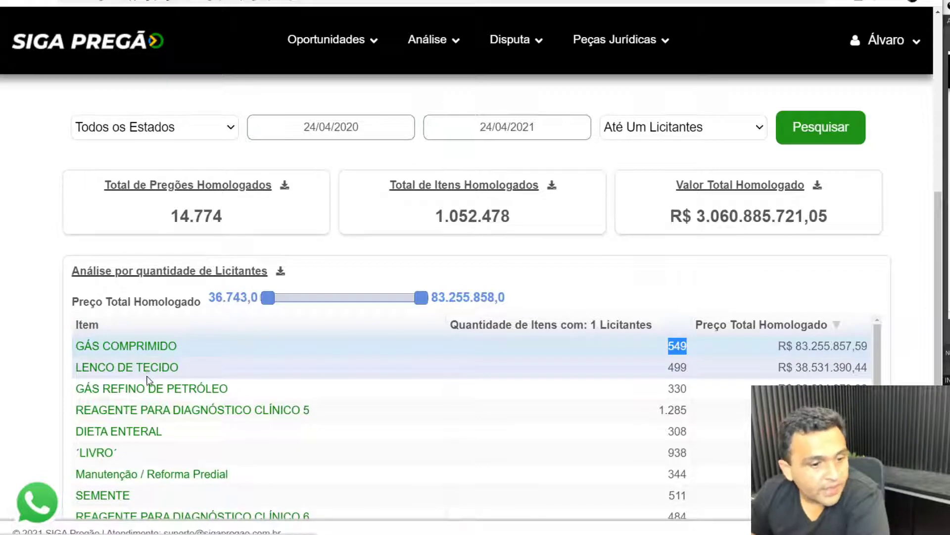
- Open the product analysis for Serviço de Transporte Hidroviário from the item list and review its totals and Órgãos que mais compram chart
{"action": "scroll", "coordinate": [54, 436], "scroll_direction": "down", "scroll_amount": 3}
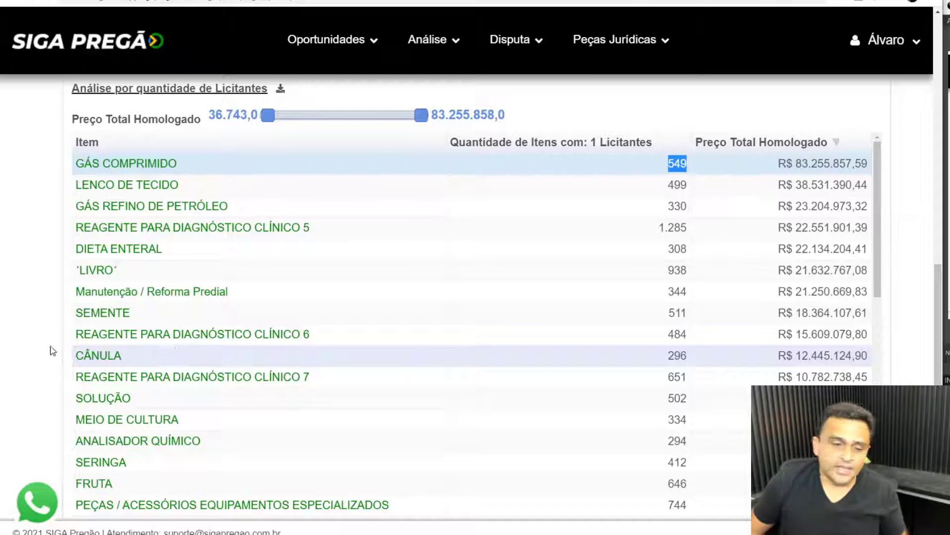
{"action": "scroll", "coordinate": [59, 410], "scroll_direction": "down", "scroll_amount": 1}
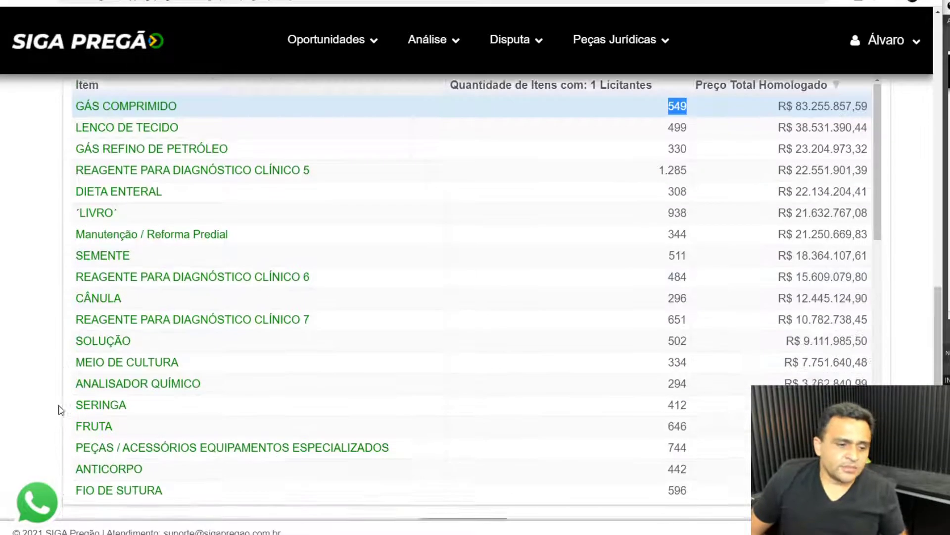
{"action": "scroll", "coordinate": [59, 409], "scroll_direction": "down", "scroll_amount": 2}
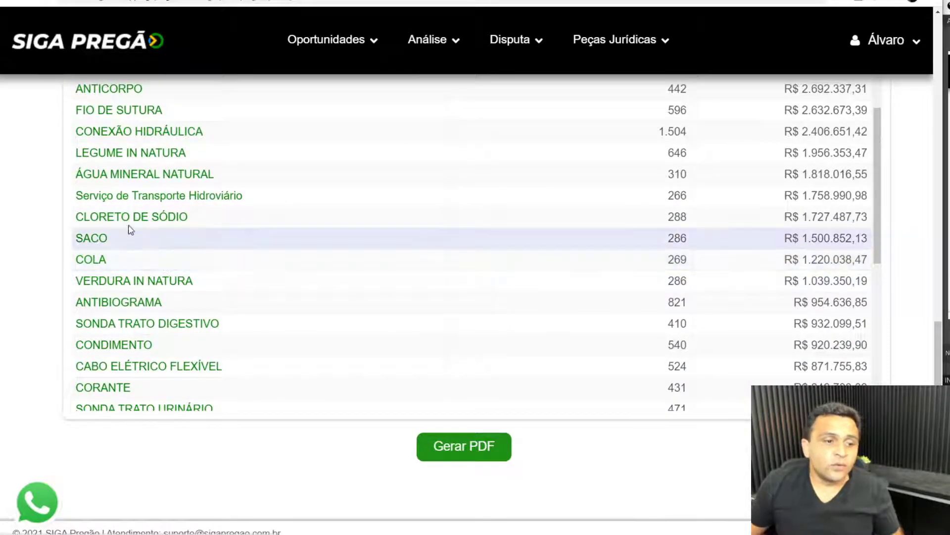
{"action": "left_click", "coordinate": [196, 205]}
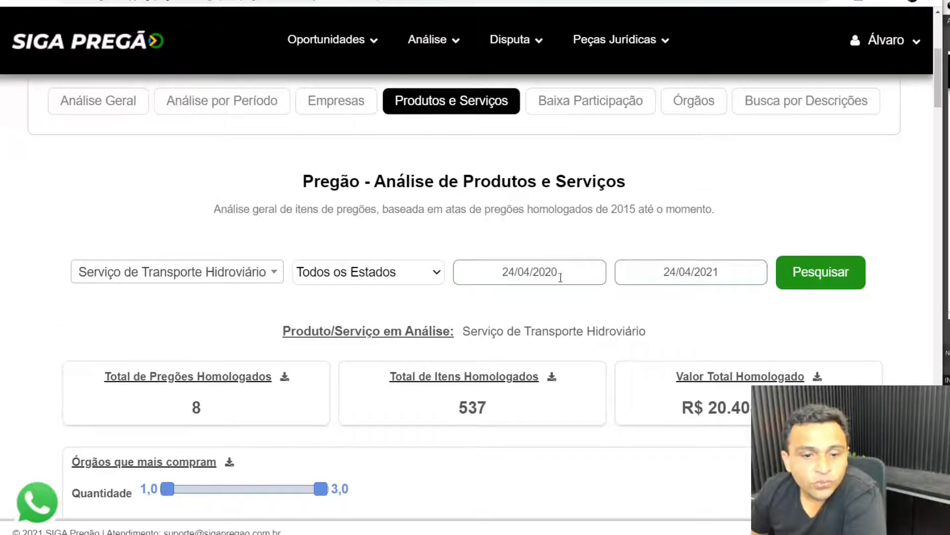
{"action": "scroll", "coordinate": [724, 200], "scroll_direction": "down", "scroll_amount": 5}
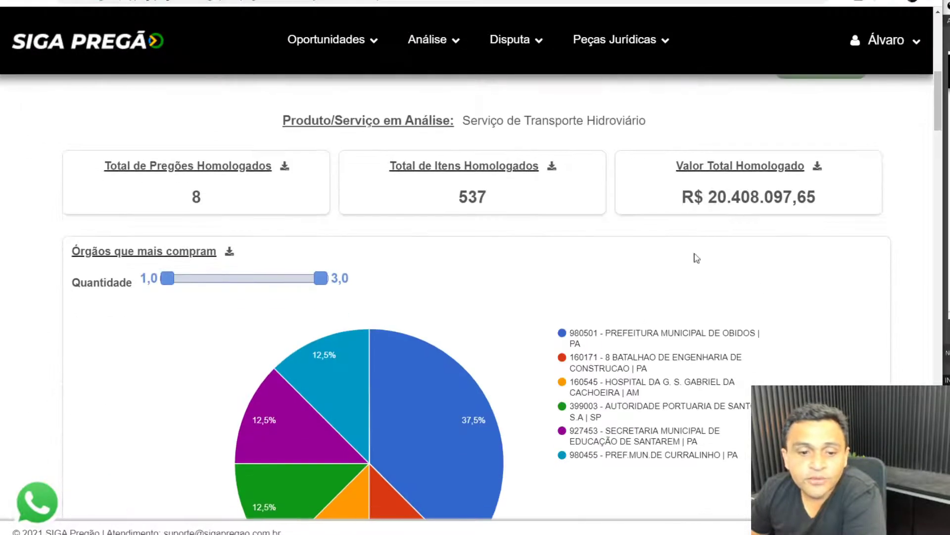
{"action": "scroll", "coordinate": [697, 258], "scroll_direction": "down", "scroll_amount": 5}
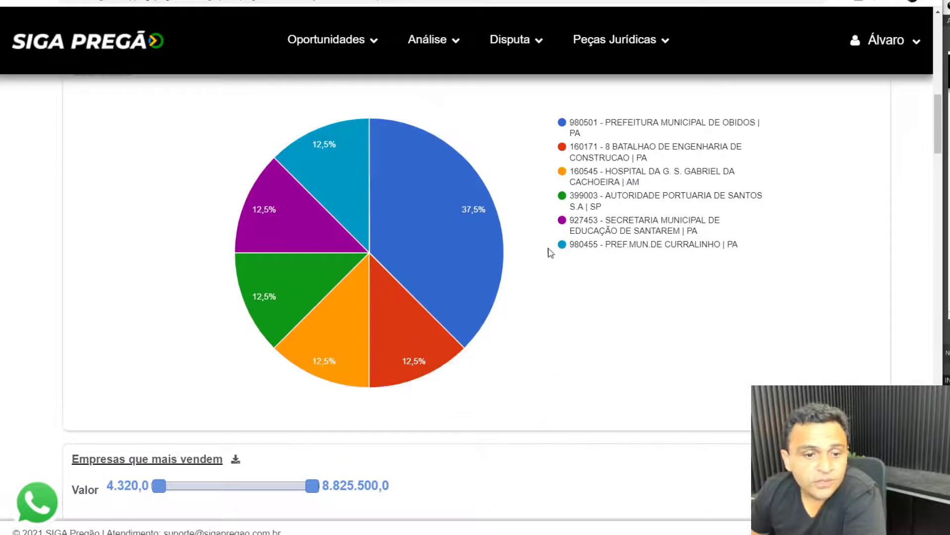
- Examine the Empresas que mais vendem chart for Serviço de Transporte Hidroviário, checking the sales values of the largest shares
{"action": "scroll", "coordinate": [621, 322], "scroll_direction": "down", "scroll_amount": 10}
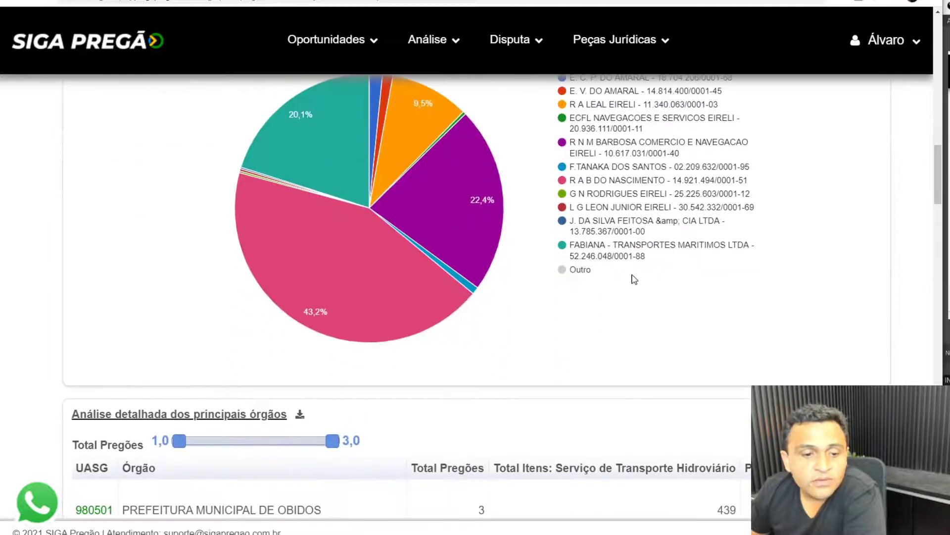
{"action": "scroll", "coordinate": [634, 278], "scroll_direction": "up", "scroll_amount": 3}
{"action": "mouse_move", "coordinate": [366, 402]}
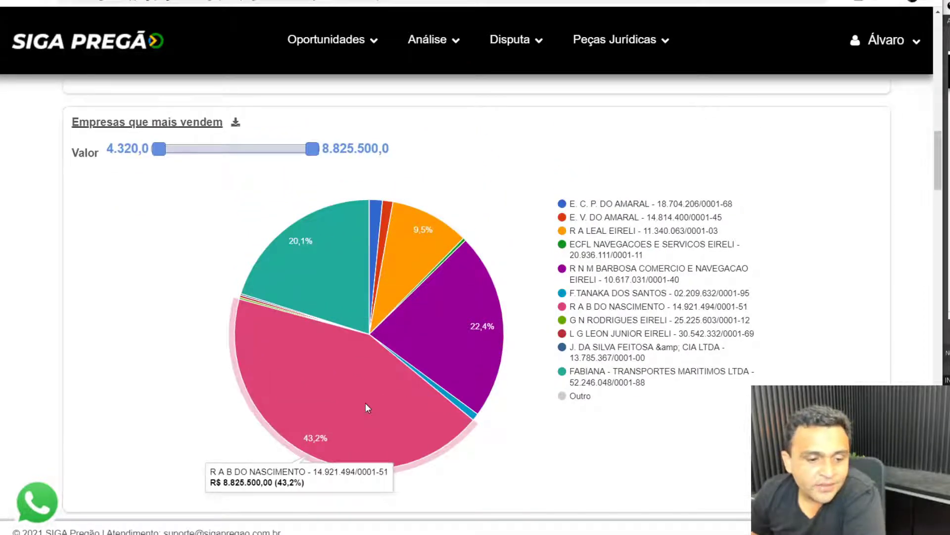
{"action": "mouse_move", "coordinate": [325, 267]}
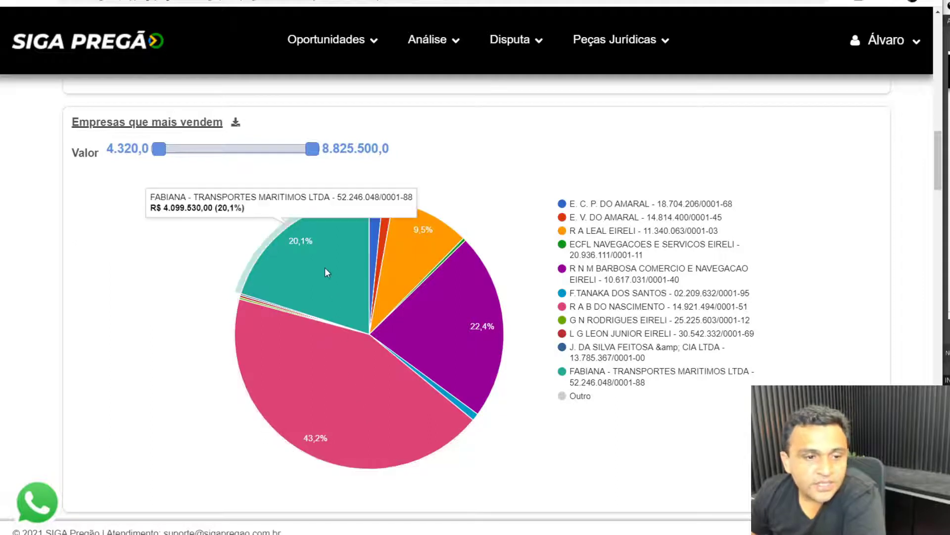
{"action": "mouse_move", "coordinate": [436, 306]}
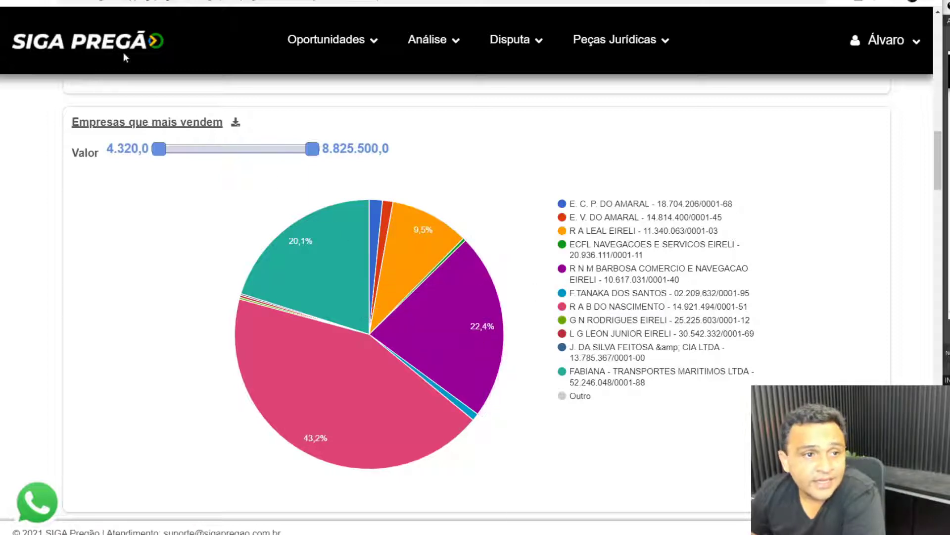
- Return to the Baixa Participação analysis and switch the pregão search type to Órgãos
{"action": "scroll", "coordinate": [434, 351], "scroll_direction": "down", "scroll_amount": 10}
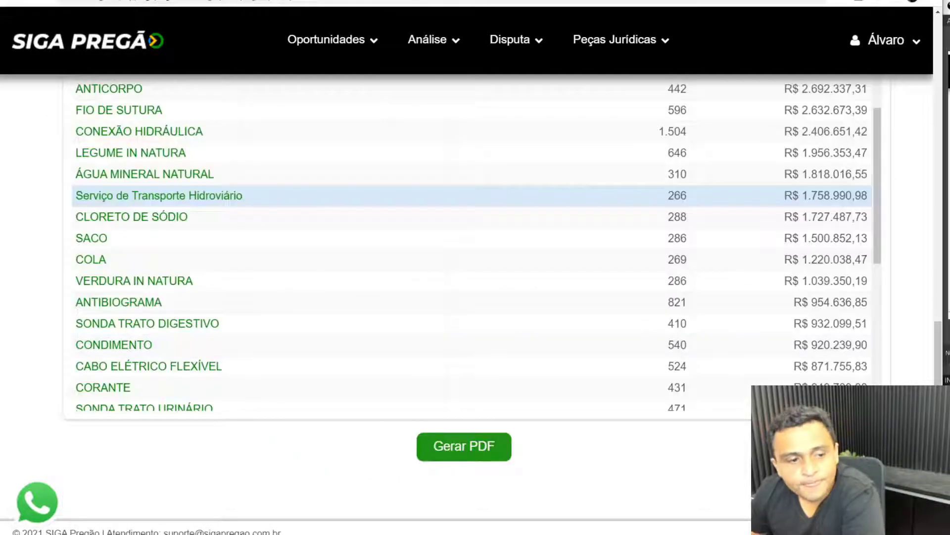
{"action": "scroll", "coordinate": [28, 325], "scroll_direction": "up", "scroll_amount": 15}
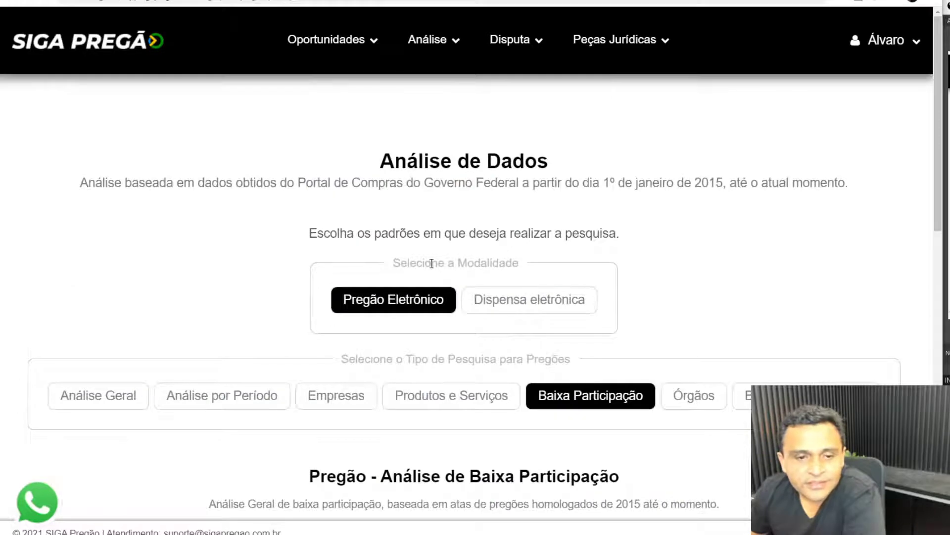
{"action": "scroll", "coordinate": [786, 286], "scroll_direction": "down", "scroll_amount": 3}
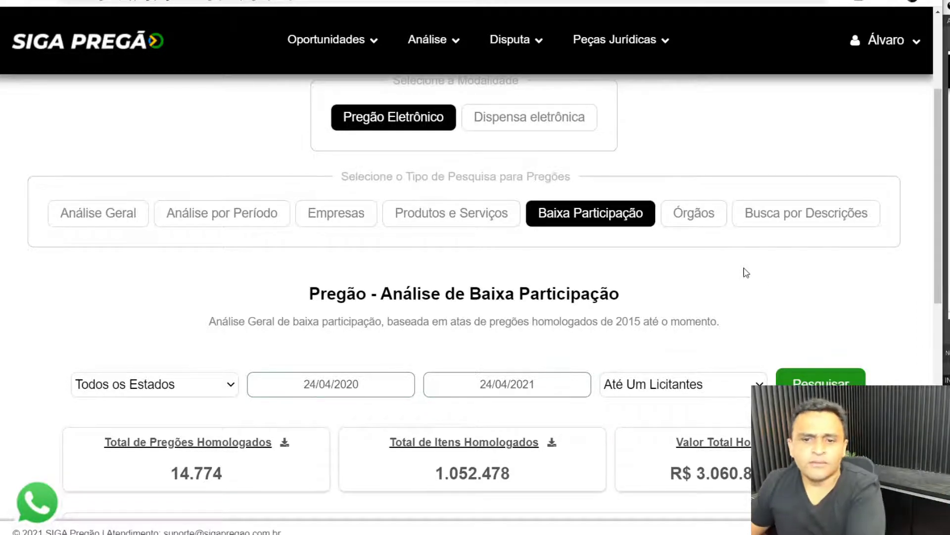
{"action": "left_click", "coordinate": [690, 214]}
{"action": "scroll", "coordinate": [495, 263], "scroll_direction": "down", "scroll_amount": 3}
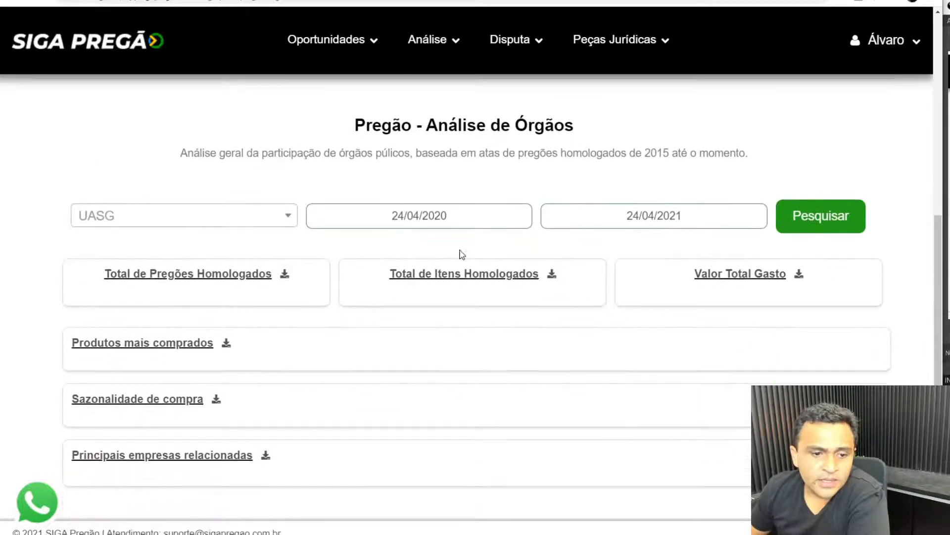
- Find "sena" among the UASG options, choose 20001 - SENADO FEDERAL and run the search
{"action": "left_click", "coordinate": [267, 221]}
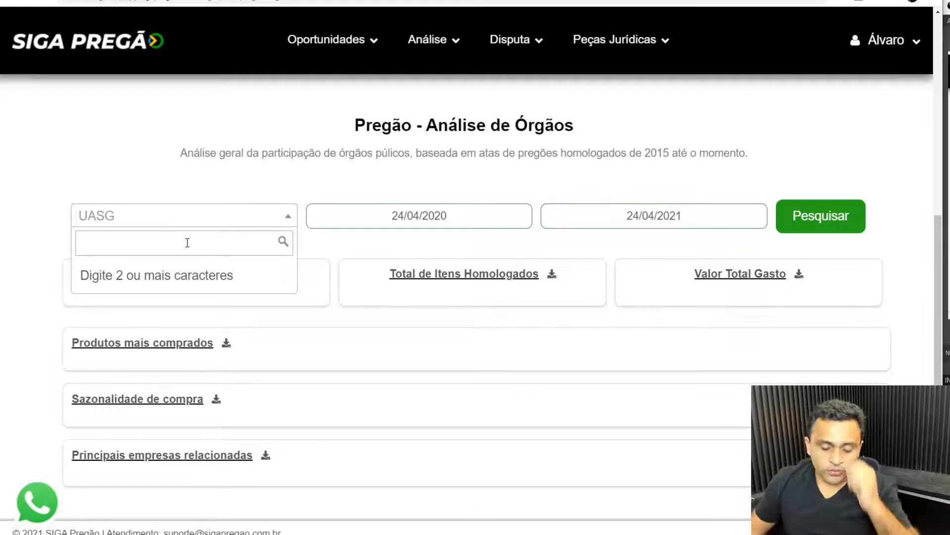
{"action": "type", "text": "sena"}
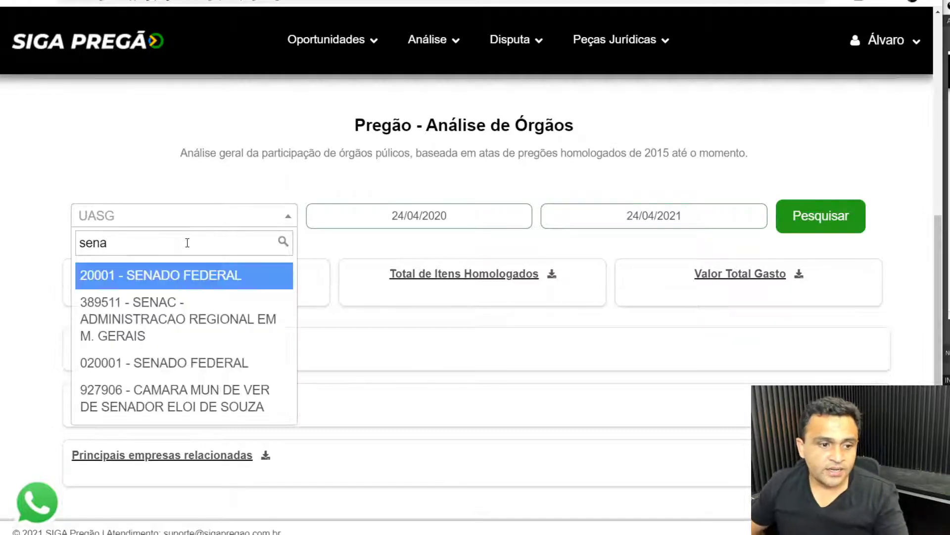
{"action": "key", "text": "Return"}
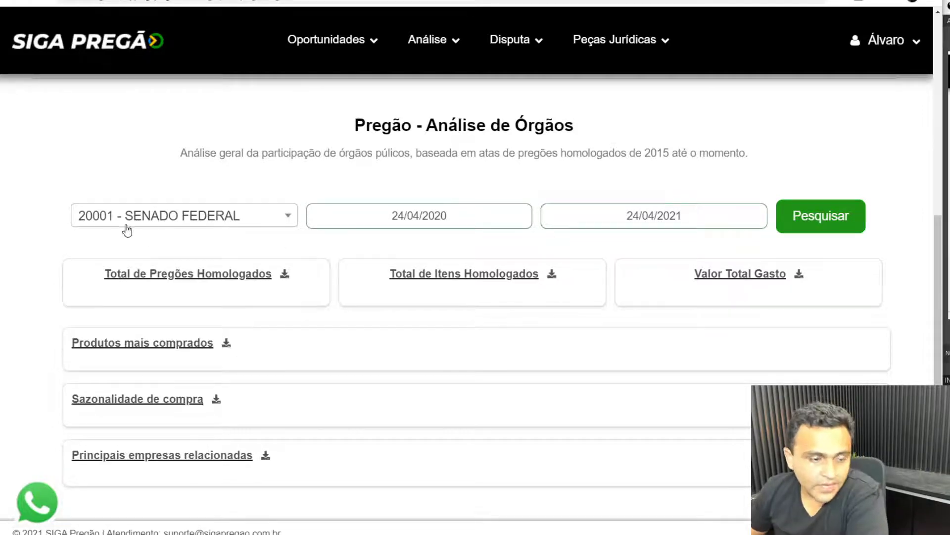
{"action": "left_click", "coordinate": [831, 217]}
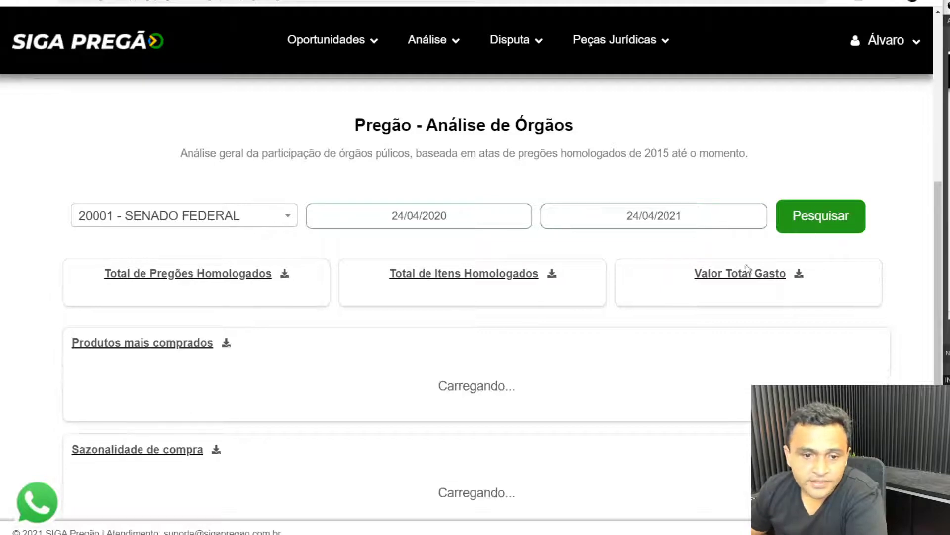
- Highlight Senado Federal's Total de Pregões Homologados, Total de Itens Homologados and Valor Total Gasto figures in turn
{"action": "scroll", "coordinate": [508, 282], "scroll_direction": "down", "scroll_amount": 4}
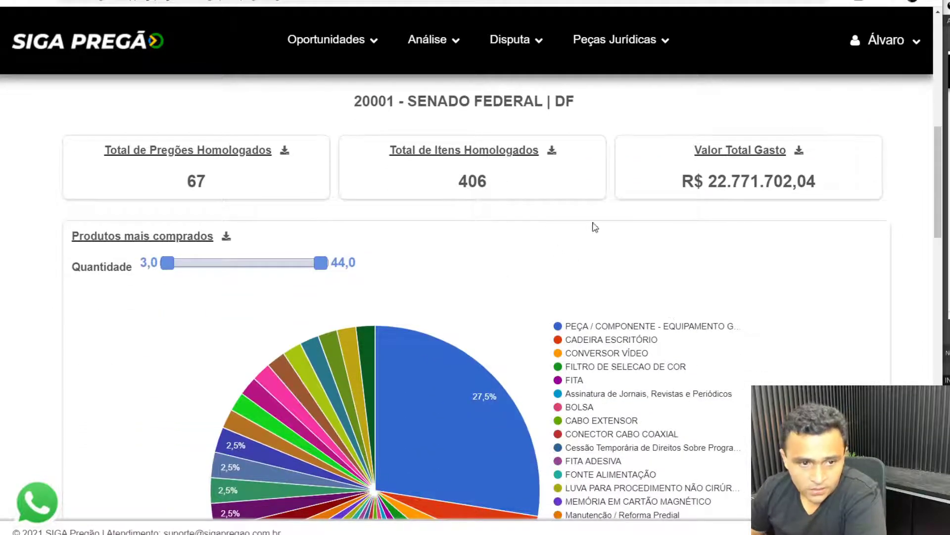
{"action": "left_click_drag", "start_coordinate": [209, 187], "coordinate": [190, 187]}
{"action": "left_click", "coordinate": [220, 187]}
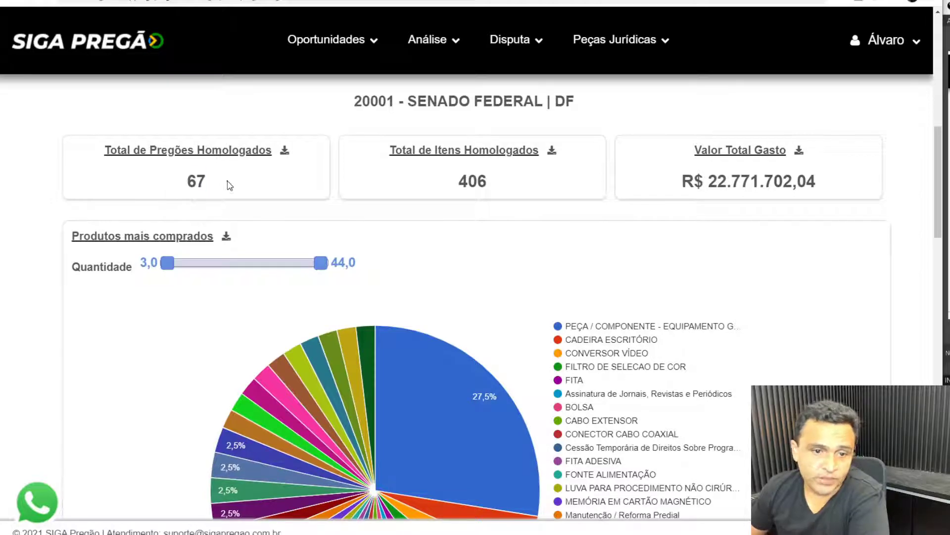
{"action": "left_click_drag", "start_coordinate": [489, 186], "coordinate": [462, 186]}
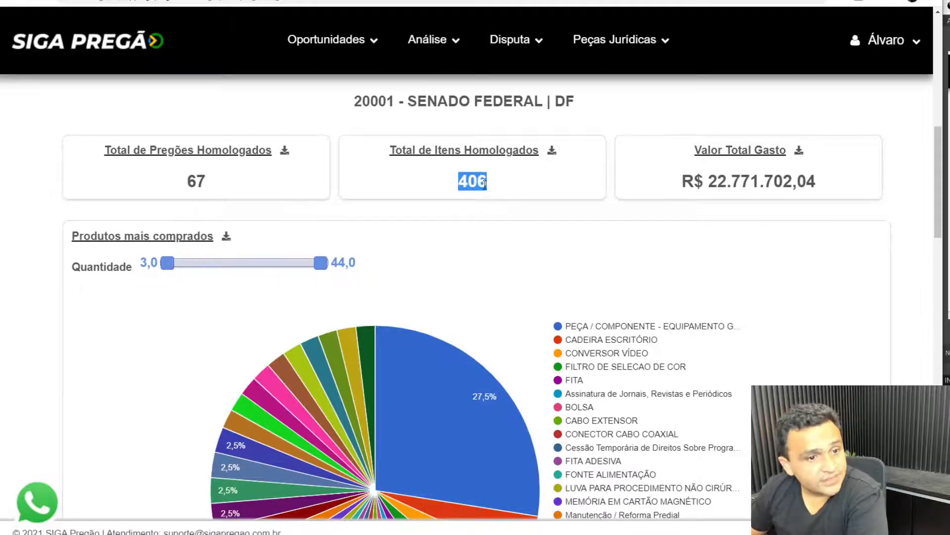
{"action": "left_click_drag", "start_coordinate": [817, 185], "coordinate": [697, 179]}
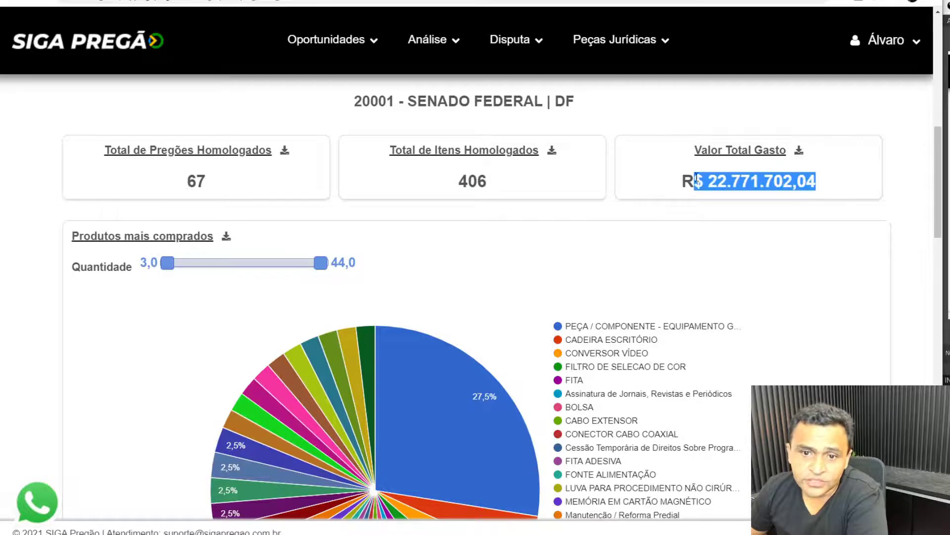
- Examine the Produtos mais comprados chart, checking the PEÇA / COMPONENTE - EQUIPAMENTO GRÁFICO and CONVERSOR VÍDEO slices
{"action": "scroll", "coordinate": [523, 209], "scroll_direction": "down", "scroll_amount": 5}
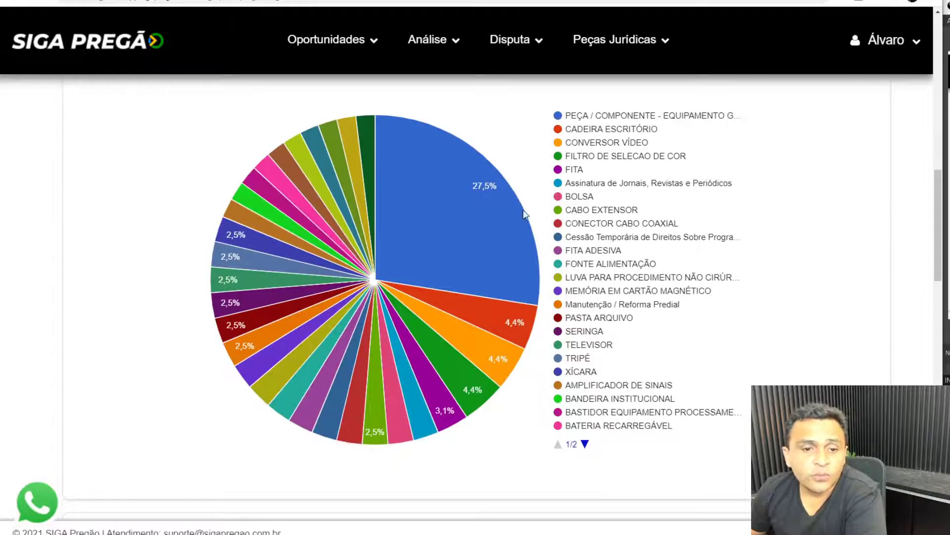
{"action": "mouse_move", "coordinate": [497, 223]}
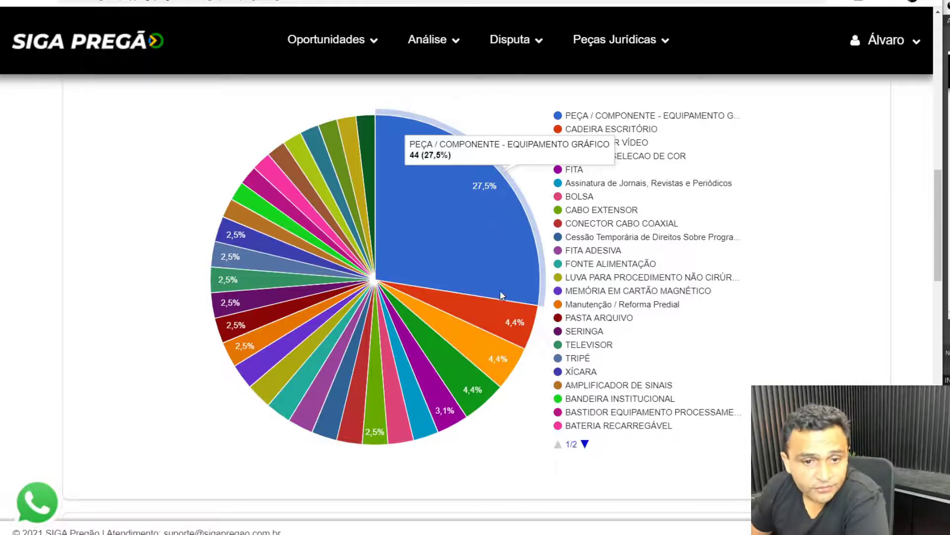
{"action": "mouse_move", "coordinate": [498, 358]}
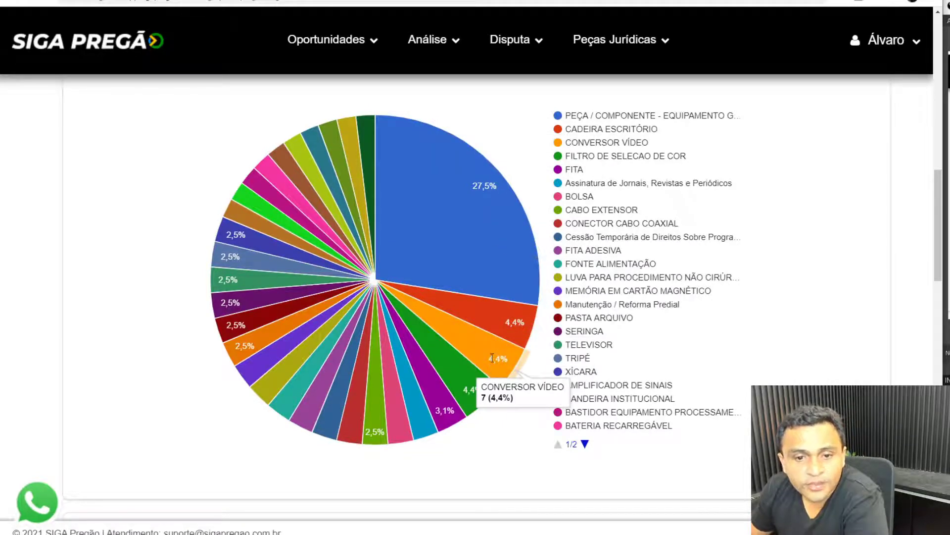
- Review Senado Federal's monthly spending in the Sazonalidade de compra chart
{"action": "scroll", "coordinate": [586, 182], "scroll_direction": "down", "scroll_amount": 10}
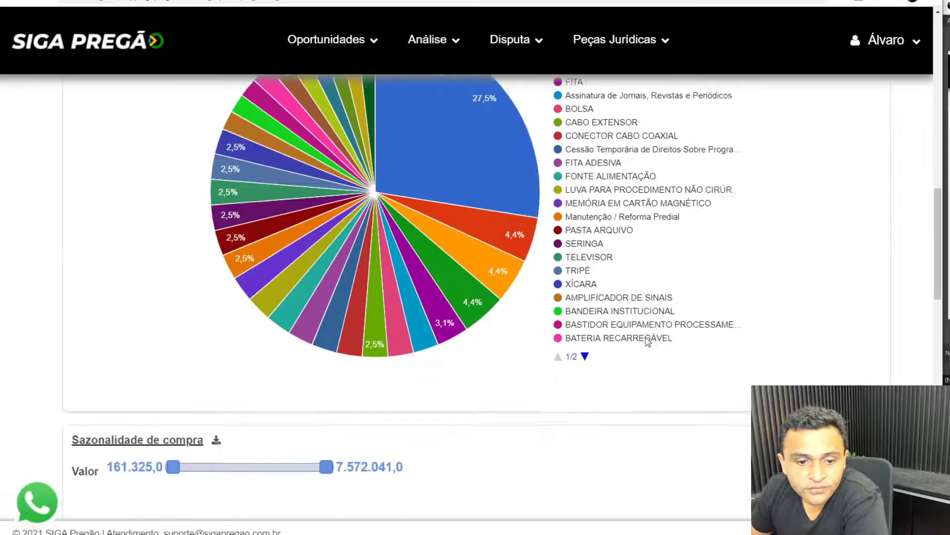
{"action": "scroll", "coordinate": [558, 400], "scroll_direction": "down", "scroll_amount": 3}
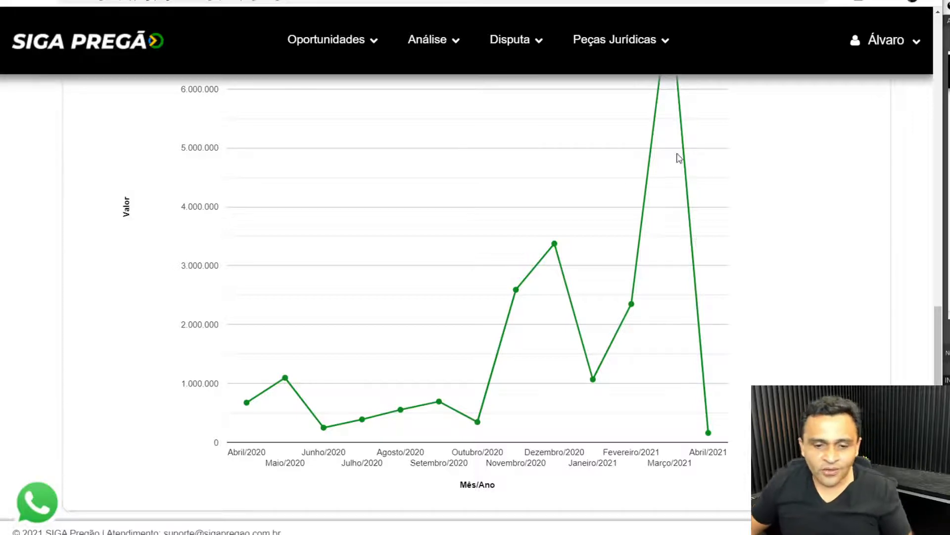
{"action": "scroll", "coordinate": [728, 265], "scroll_direction": "up", "scroll_amount": 2}
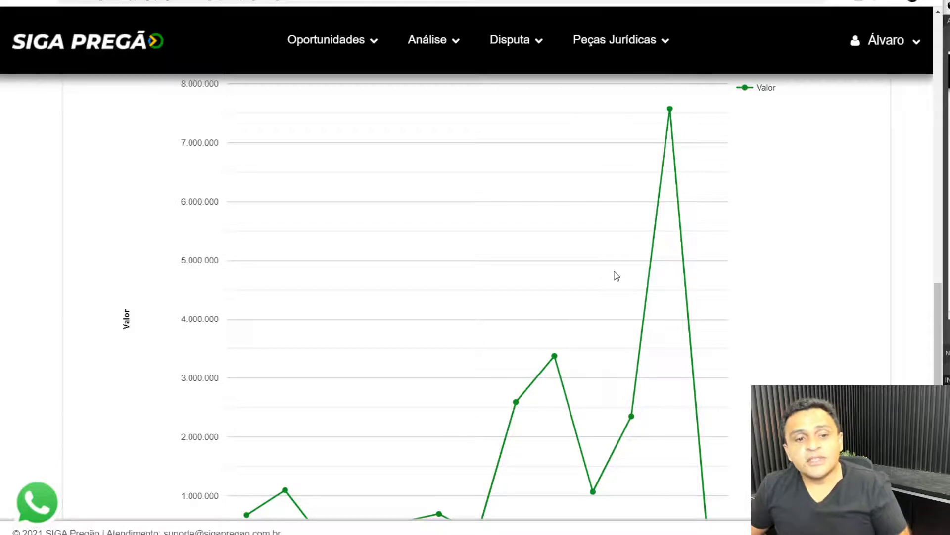
{"action": "scroll", "coordinate": [768, 216], "scroll_direction": "down", "scroll_amount": 4}
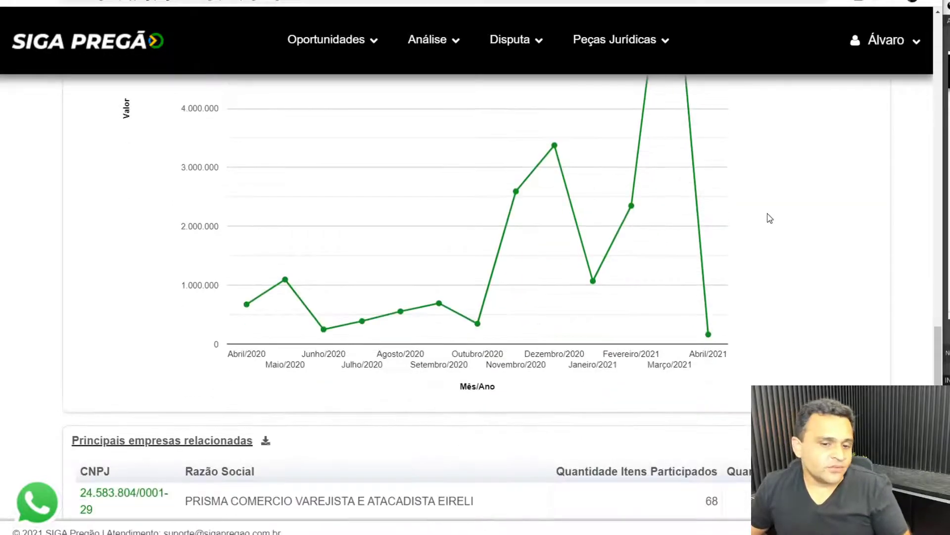
- Review the companies in the Principais empresas relacionadas table and return to the Valor Total Gasto figure, clearing its highlight
{"action": "scroll", "coordinate": [770, 218], "scroll_direction": "down", "scroll_amount": 5}
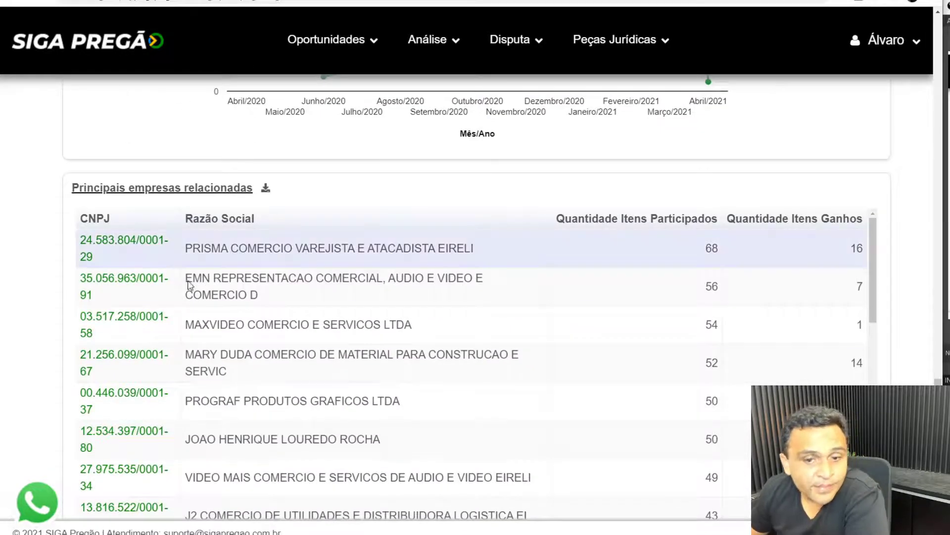
{"action": "scroll", "coordinate": [109, 270], "scroll_direction": "down", "scroll_amount": 5}
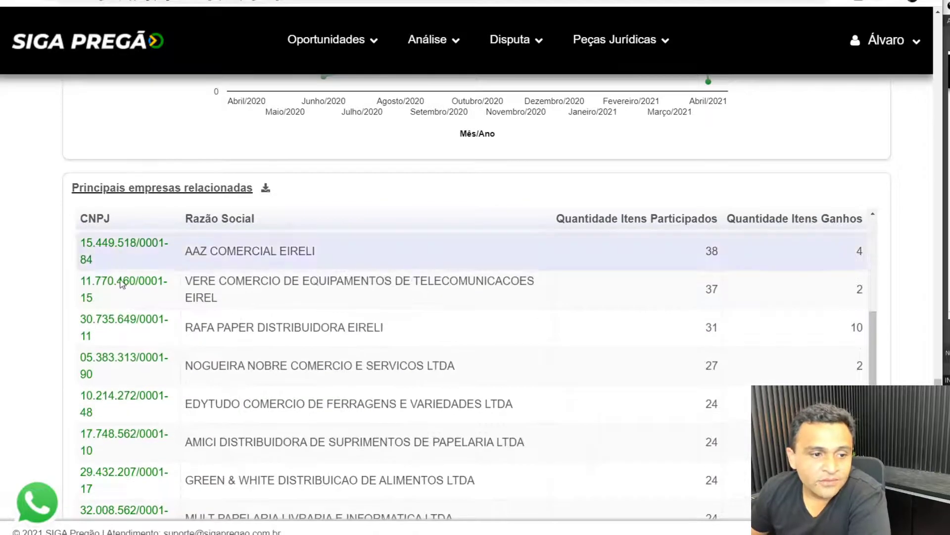
{"action": "scroll", "coordinate": [67, 287], "scroll_direction": "down", "scroll_amount": 3}
{"action": "scroll", "coordinate": [601, 395], "scroll_direction": "down", "scroll_amount": 2}
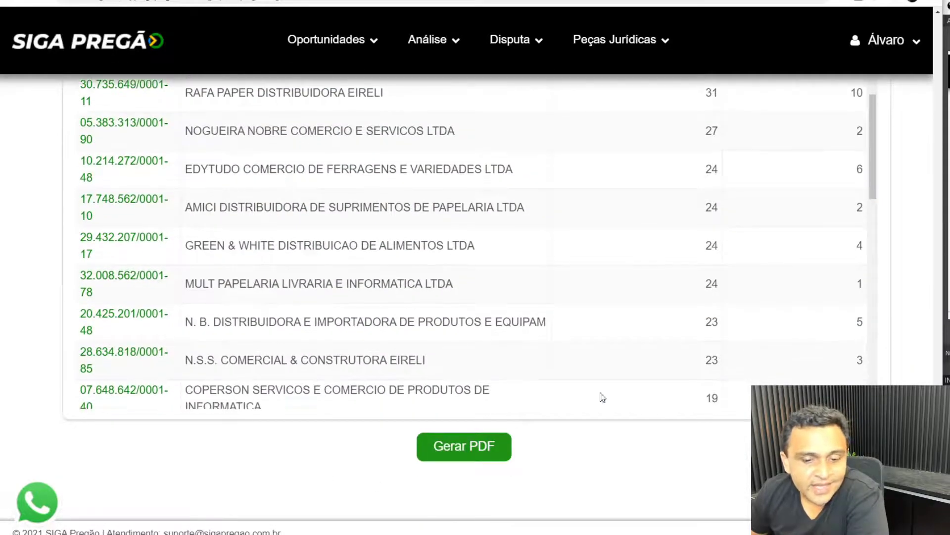
{"action": "scroll", "coordinate": [903, 299], "scroll_direction": "up", "scroll_amount": 15}
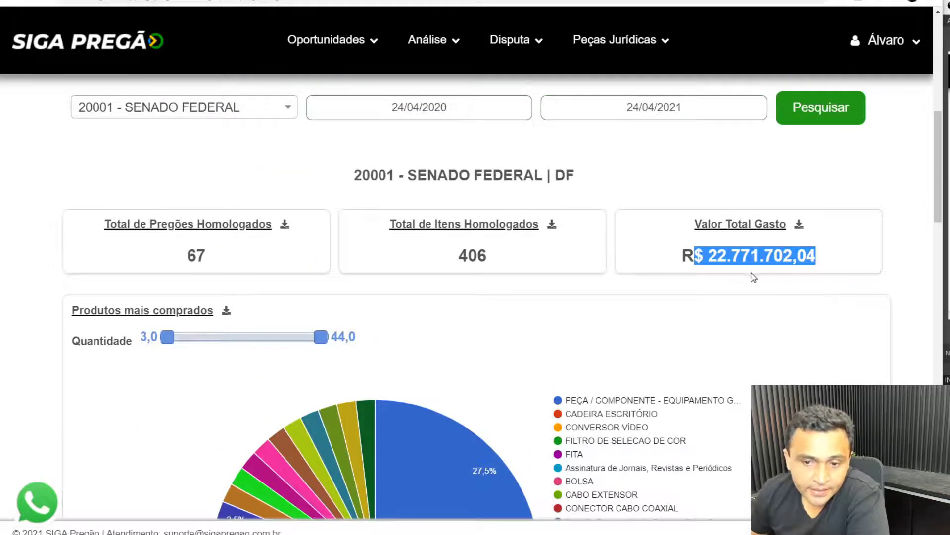
{"action": "left_click", "coordinate": [722, 260]}
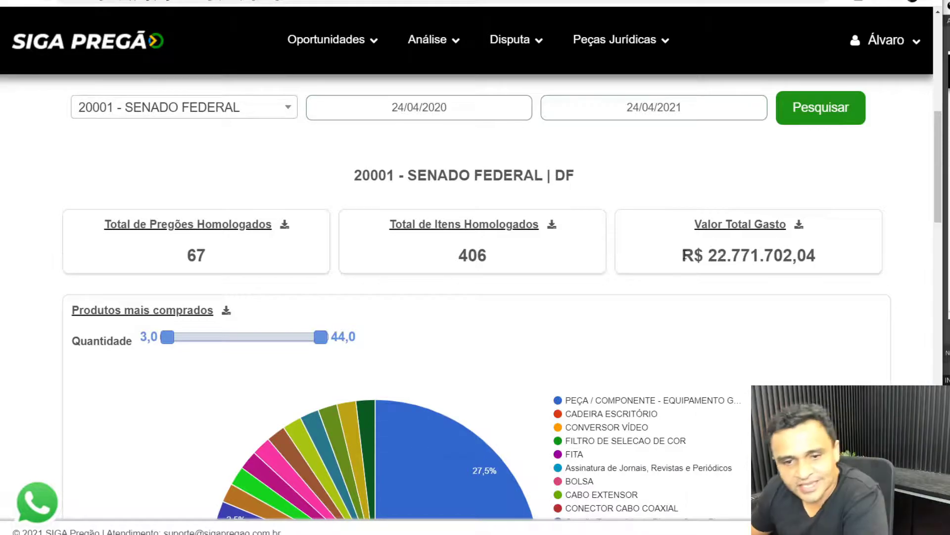
- Switch the search type to Busca por Descrições and search item descriptions for "motor diesel"
{"action": "scroll", "coordinate": [708, 261], "scroll_direction": "up", "scroll_amount": 5}
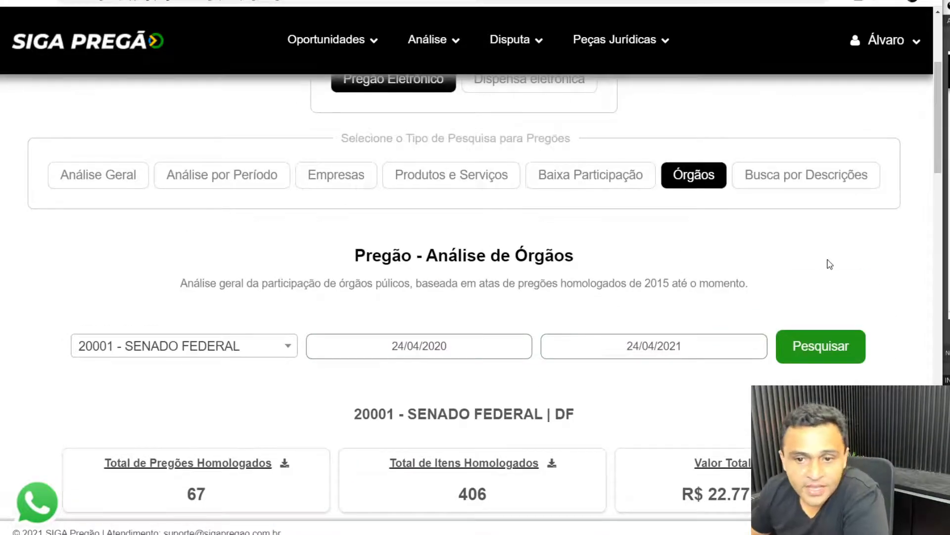
{"action": "scroll", "coordinate": [812, 257], "scroll_direction": "up", "scroll_amount": 4}
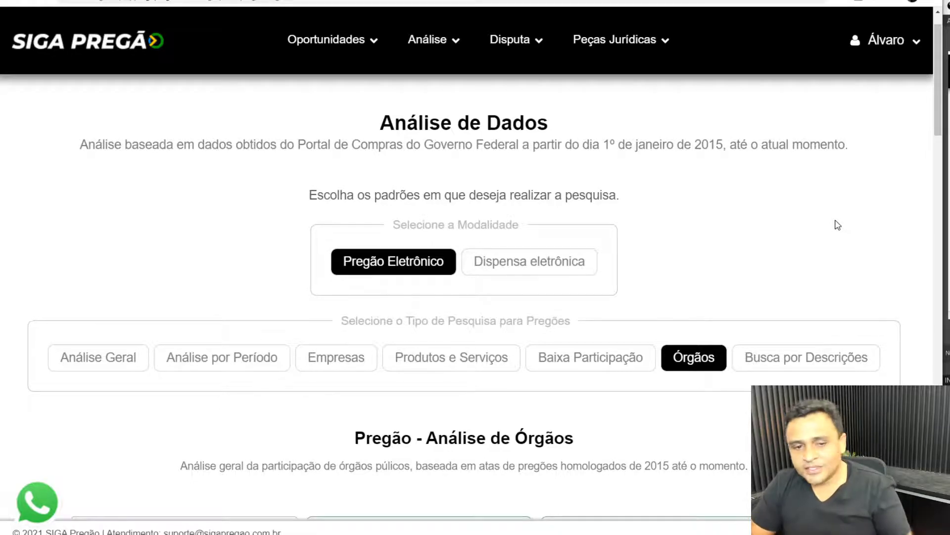
{"action": "left_click", "coordinate": [805, 360]}
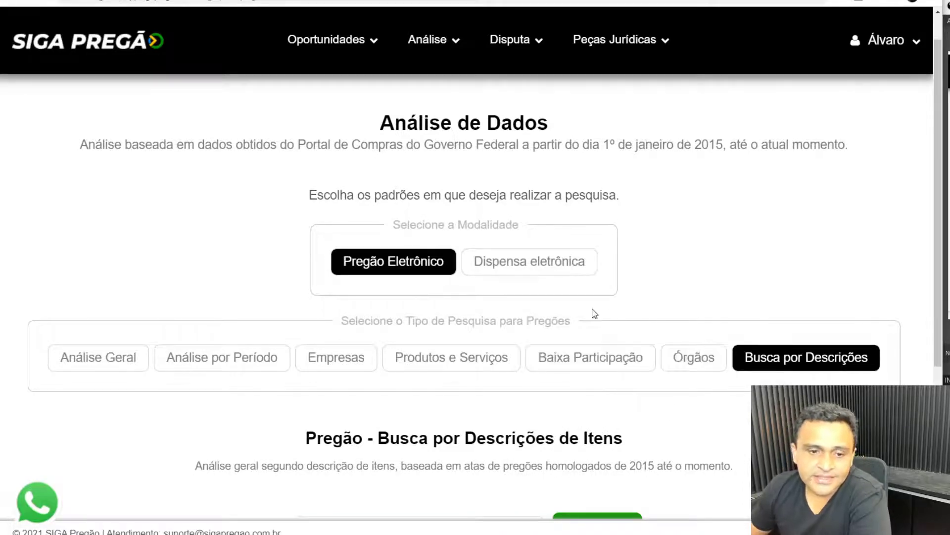
{"action": "scroll", "coordinate": [671, 378], "scroll_direction": "down", "scroll_amount": 5}
{"action": "left_click", "coordinate": [444, 307]}
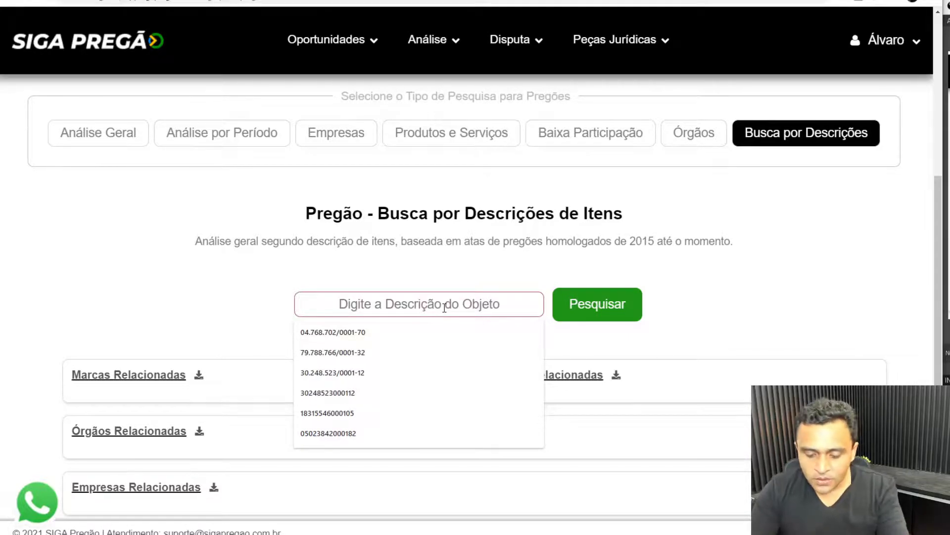
{"action": "type", "text": "motor d"}
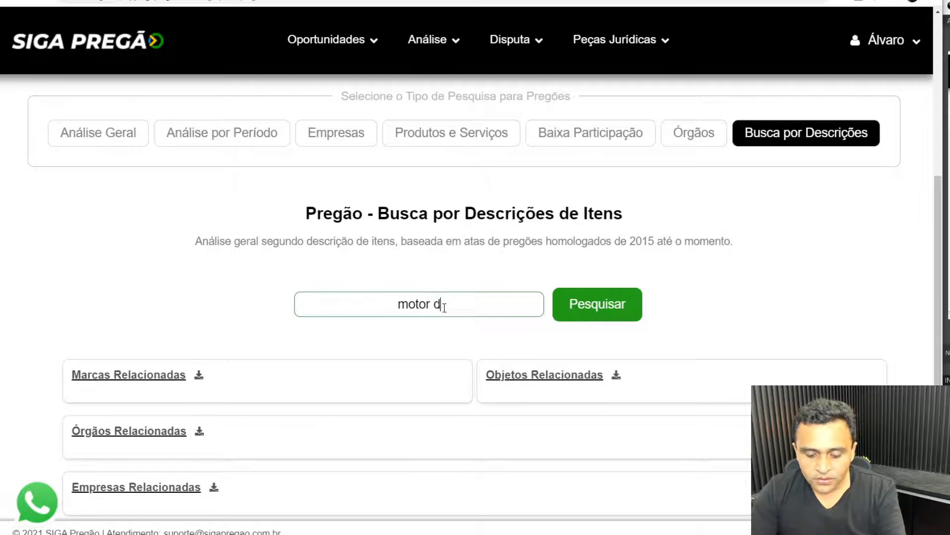
{"action": "type", "text": "iesel"}
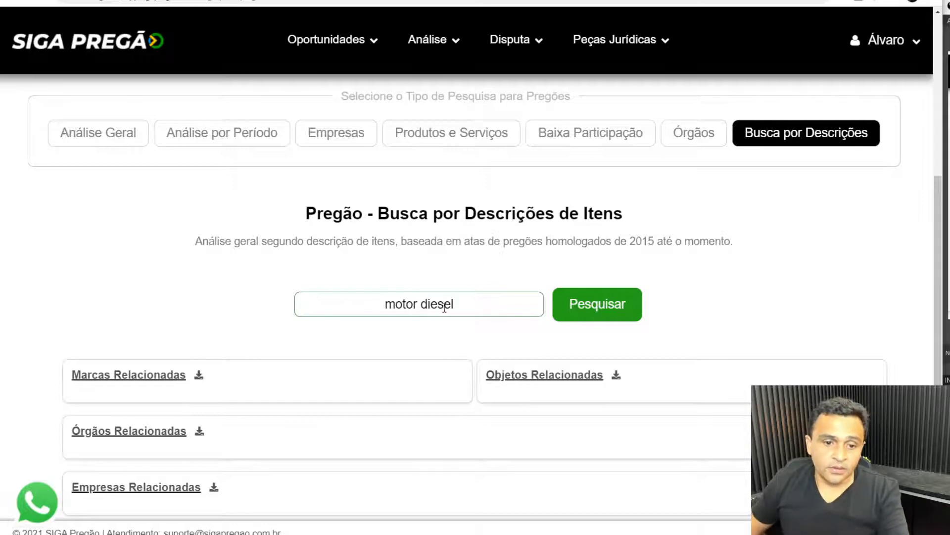
{"action": "left_click", "coordinate": [597, 318]}
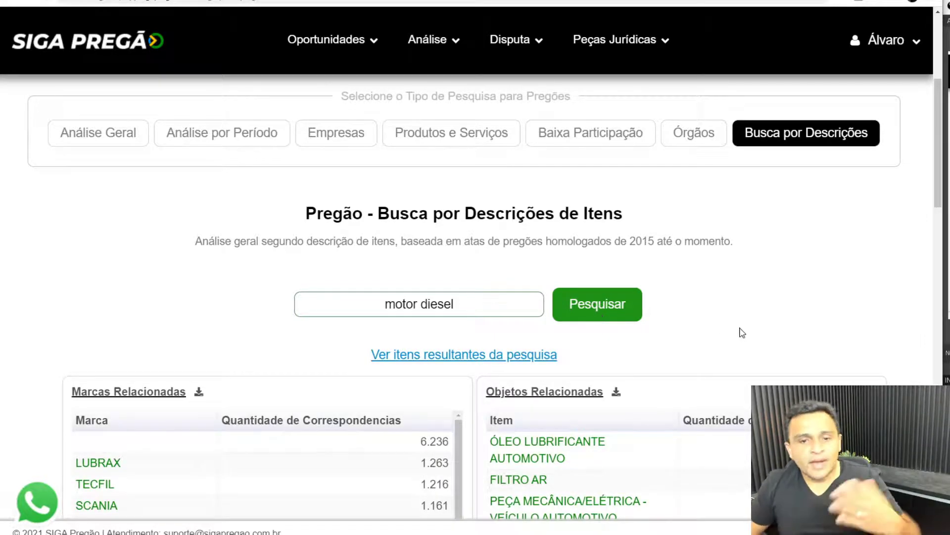
- Review the Marcas Relacionadas and Objetos Relacionados tables for the search and highlight the search term "motor diesel"
{"action": "left_click_drag", "start_coordinate": [479, 299], "coordinate": [421, 303]}
{"action": "left_click", "coordinate": [382, 305]}
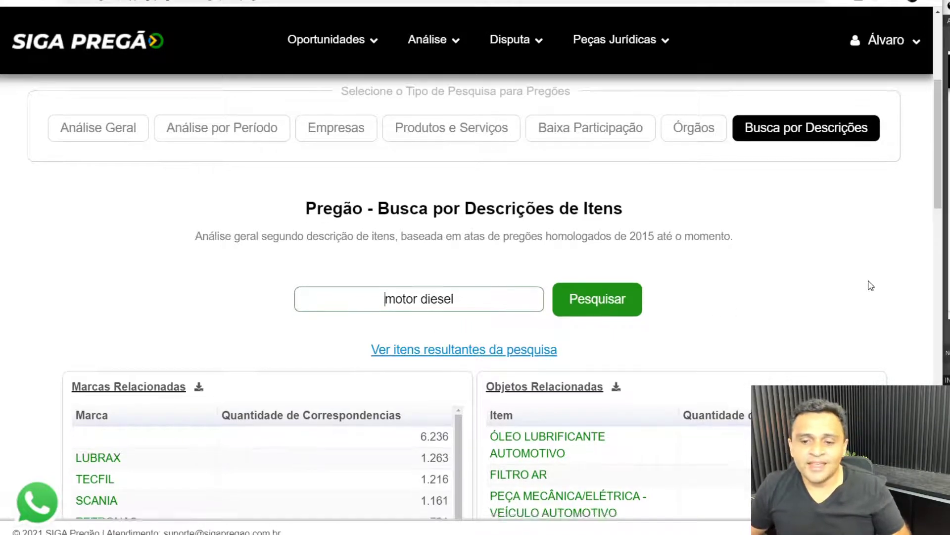
{"action": "scroll", "coordinate": [369, 299], "scroll_direction": "down", "scroll_amount": 5}
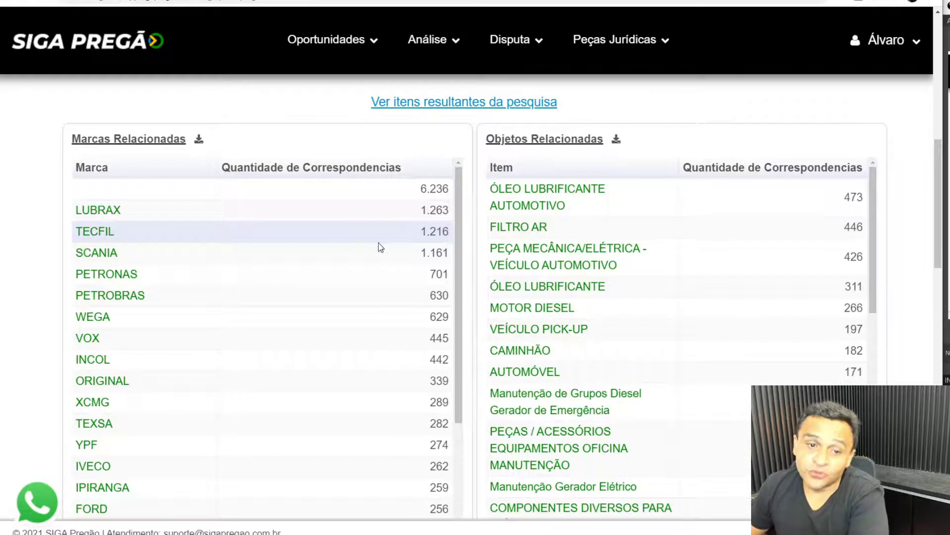
{"action": "scroll", "coordinate": [173, 236], "scroll_direction": "up", "scroll_amount": 1}
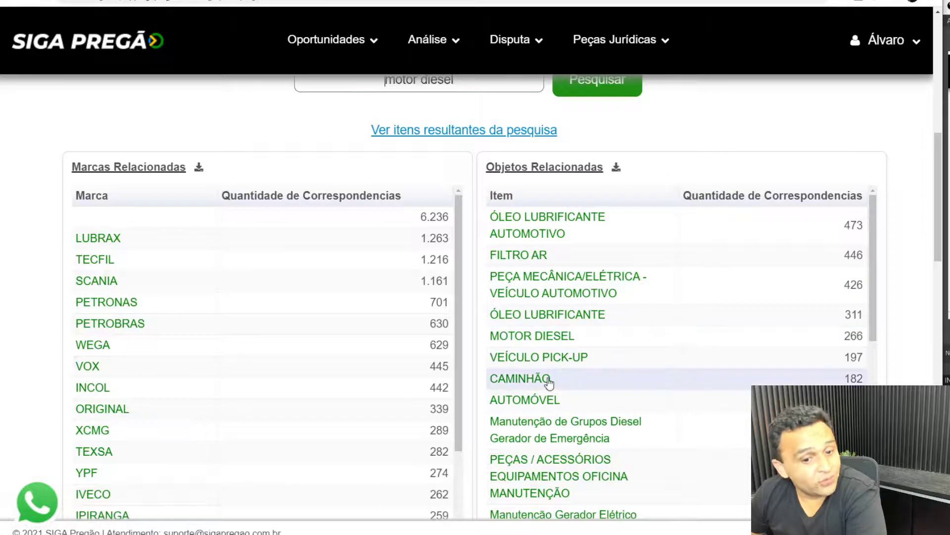
{"action": "scroll", "coordinate": [902, 247], "scroll_direction": "up", "scroll_amount": 1}
{"action": "scroll", "coordinate": [436, 269], "scroll_direction": "up", "scroll_amount": 3}
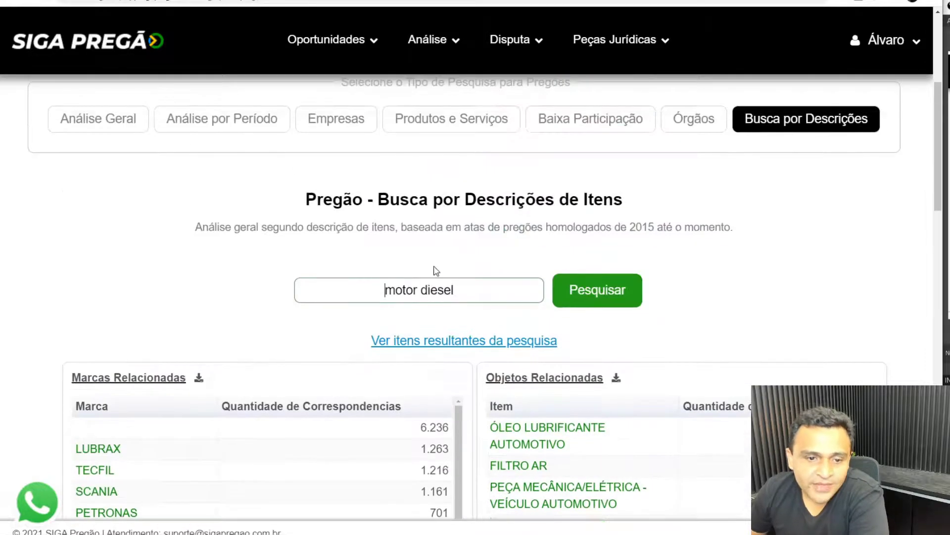
{"action": "left_click_drag", "start_coordinate": [462, 293], "coordinate": [356, 293]}
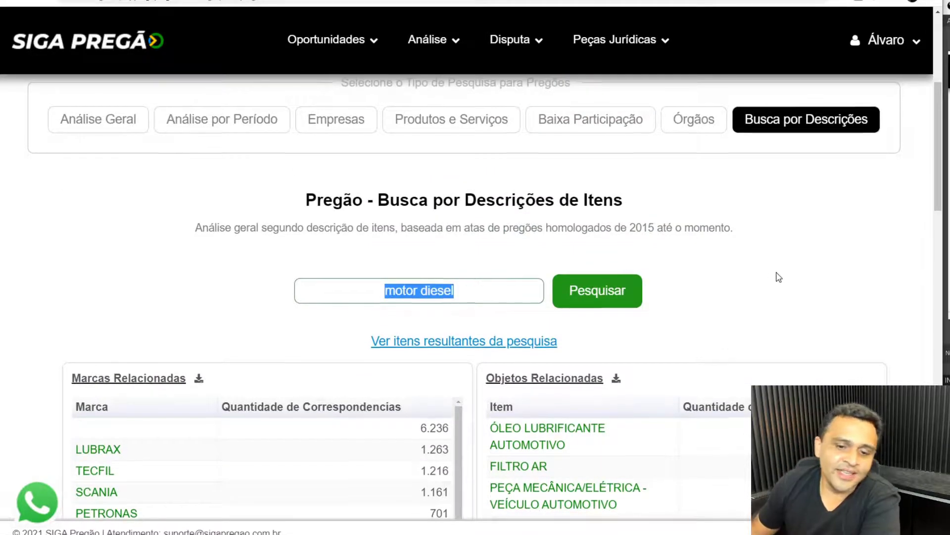
- Clear the search term's highlight and examine the items further down the Objetos Relacionados table
{"action": "scroll", "coordinate": [705, 258], "scroll_direction": "down", "scroll_amount": 4}
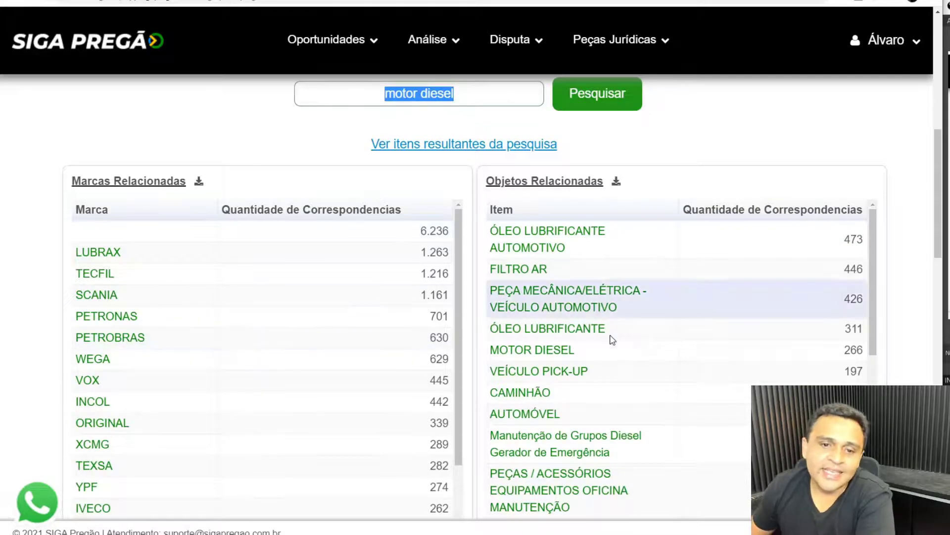
{"action": "left_click", "coordinate": [474, 99]}
{"action": "scroll", "coordinate": [560, 257], "scroll_direction": "down", "scroll_amount": 6}
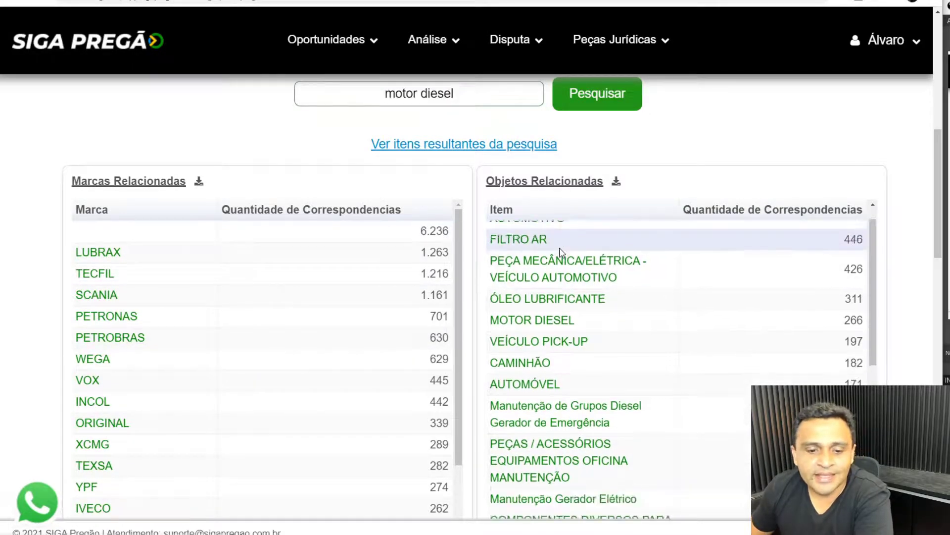
{"action": "scroll", "coordinate": [907, 230], "scroll_direction": "down", "scroll_amount": 7}
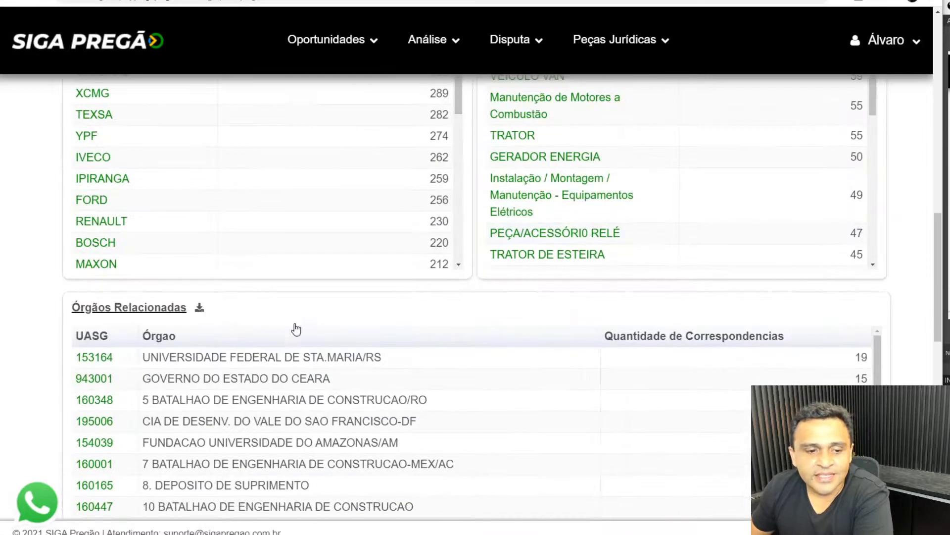
{"action": "scroll", "coordinate": [423, 311], "scroll_direction": "down", "scroll_amount": 5}
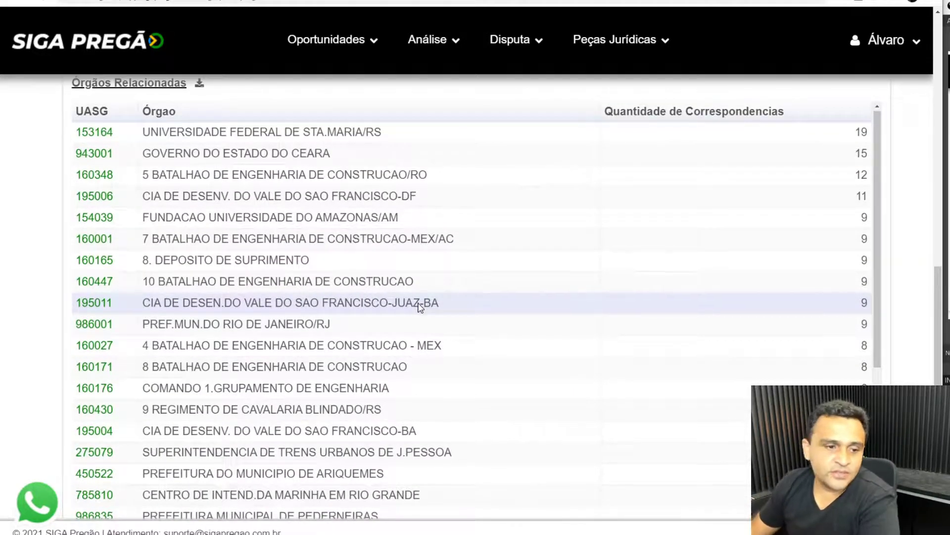
{"action": "scroll", "coordinate": [366, 238], "scroll_direction": "up", "scroll_amount": 10}
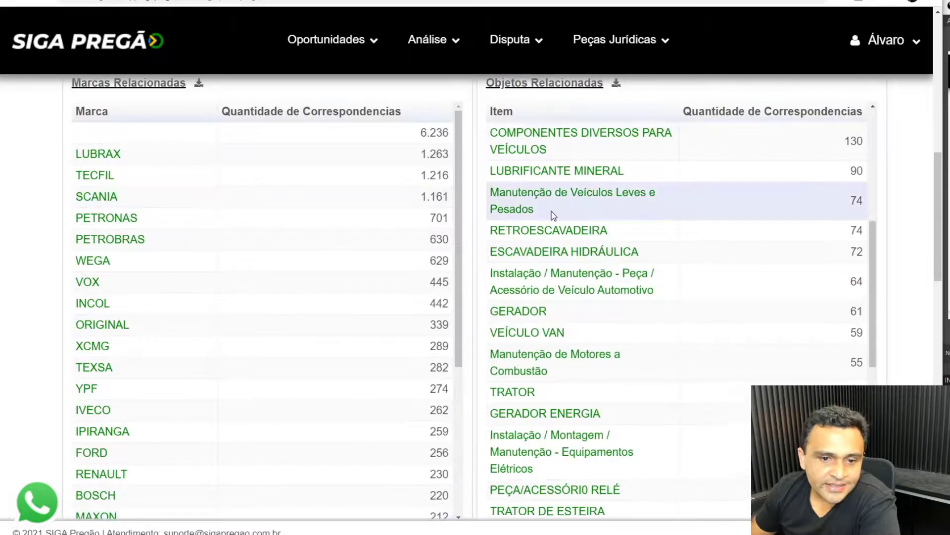
{"action": "scroll", "coordinate": [549, 214], "scroll_direction": "down", "scroll_amount": 6}
{"action": "scroll", "coordinate": [22, 383], "scroll_direction": "down", "scroll_amount": 1}
{"action": "scroll", "coordinate": [22, 383], "scroll_direction": "down", "scroll_amount": 6}
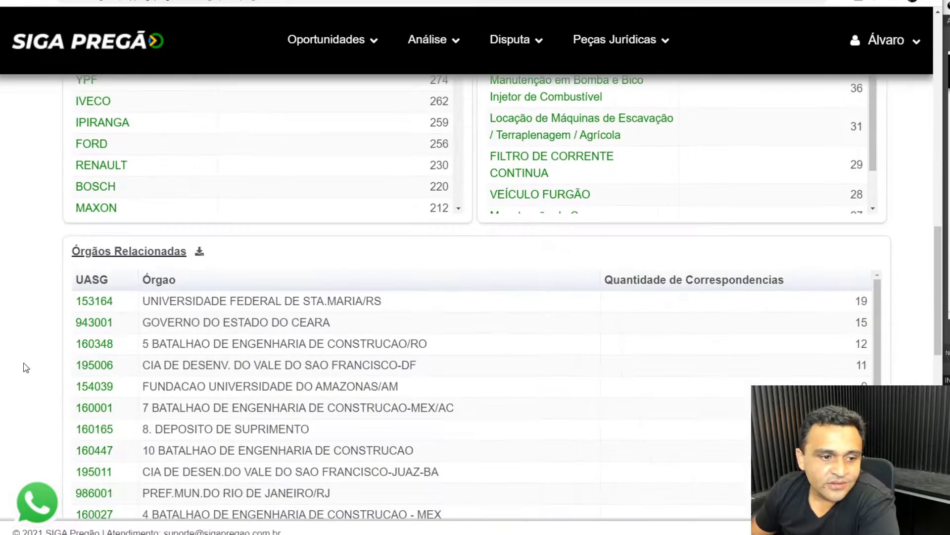
- Review the agencies in Órgãos Relacionados and the suppliers in Empresas Relacionadas, returning to the item description search field
{"action": "scroll", "coordinate": [668, 308], "scroll_direction": "down", "scroll_amount": 4}
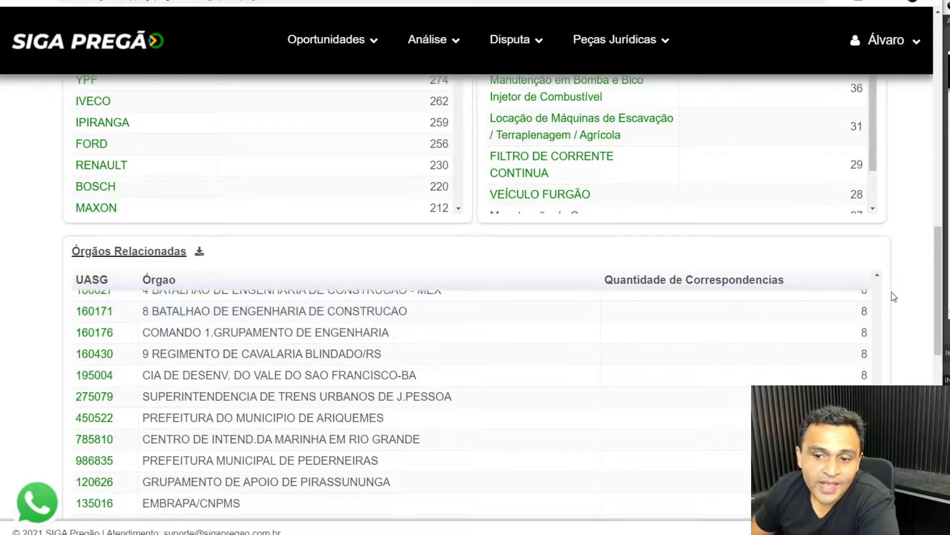
{"action": "scroll", "coordinate": [912, 311], "scroll_direction": "down", "scroll_amount": 1}
{"action": "scroll", "coordinate": [911, 310], "scroll_direction": "down", "scroll_amount": 11}
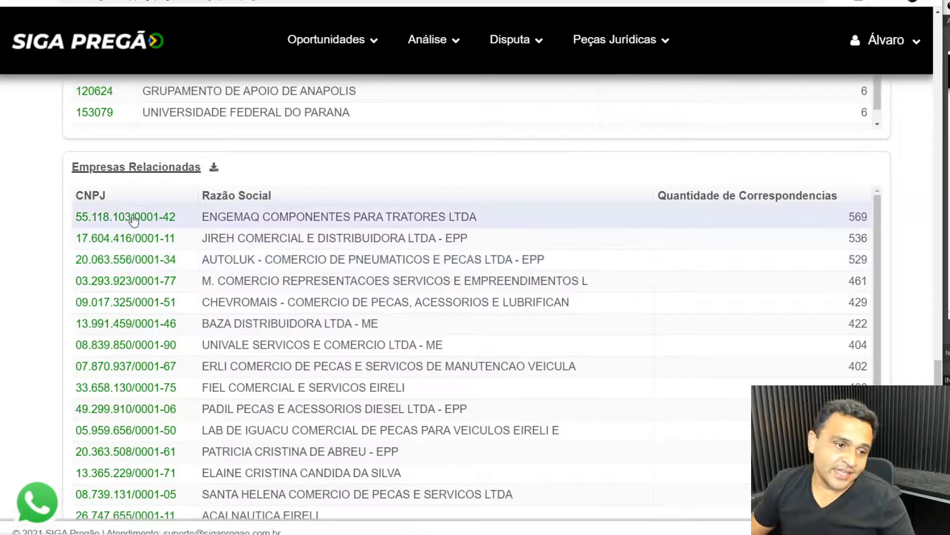
{"action": "scroll", "coordinate": [57, 227], "scroll_direction": "up", "scroll_amount": 10}
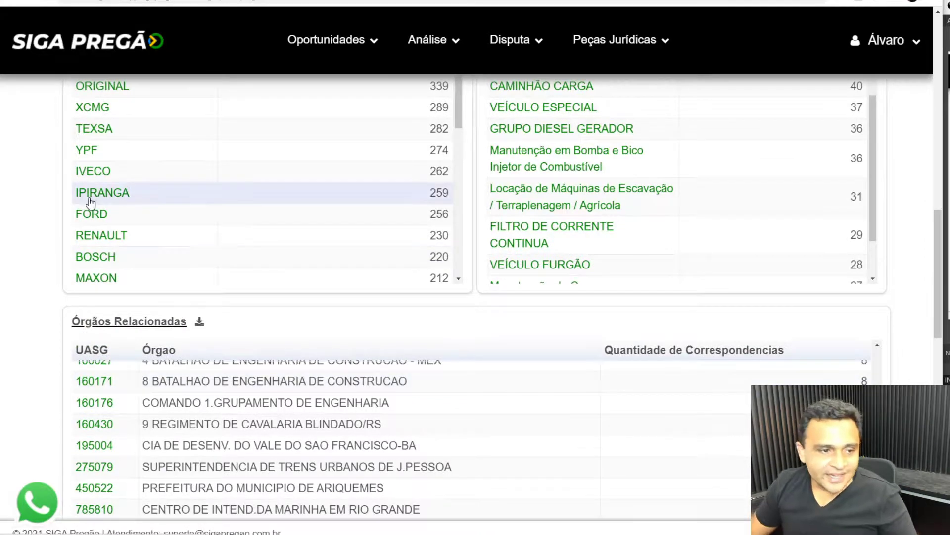
{"action": "scroll", "coordinate": [94, 208], "scroll_direction": "up", "scroll_amount": 4}
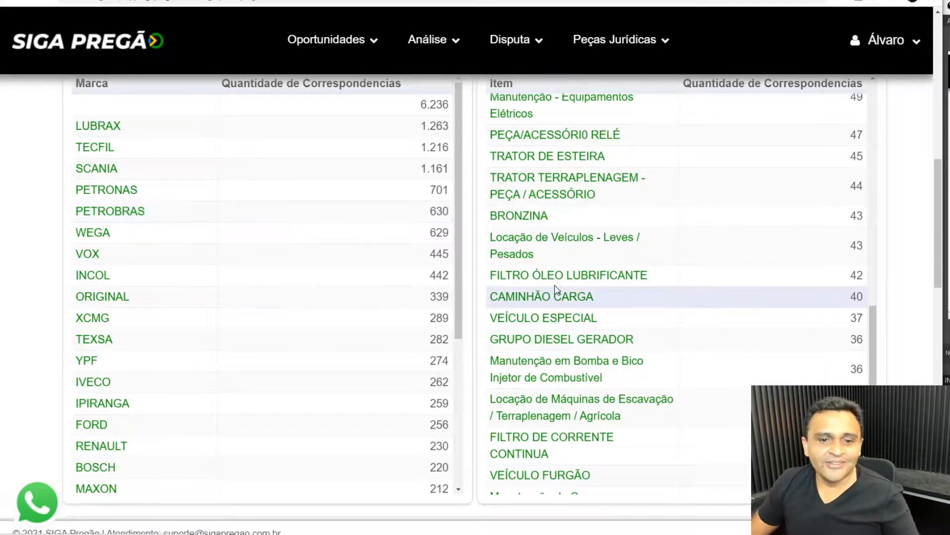
{"action": "scroll", "coordinate": [547, 290], "scroll_direction": "up", "scroll_amount": 4}
{"action": "scroll", "coordinate": [40, 269], "scroll_direction": "up", "scroll_amount": 7}
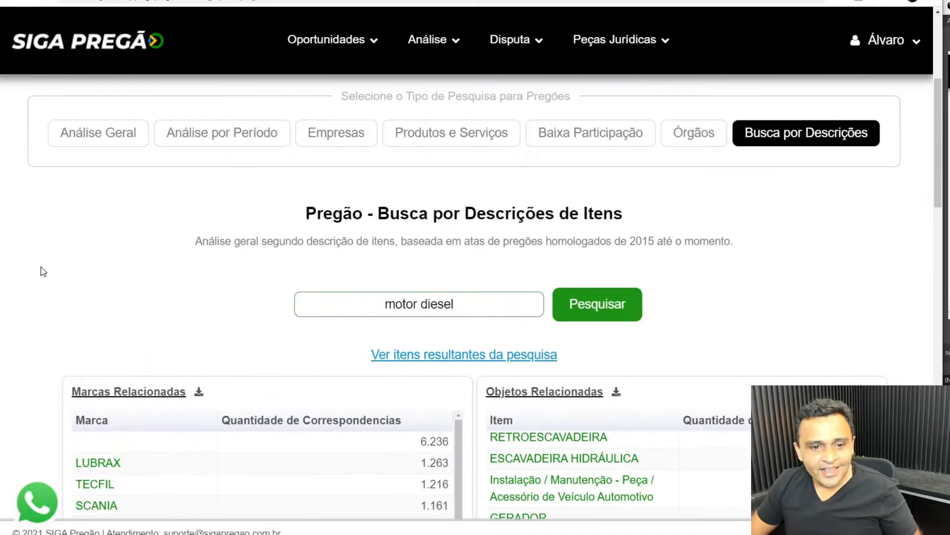